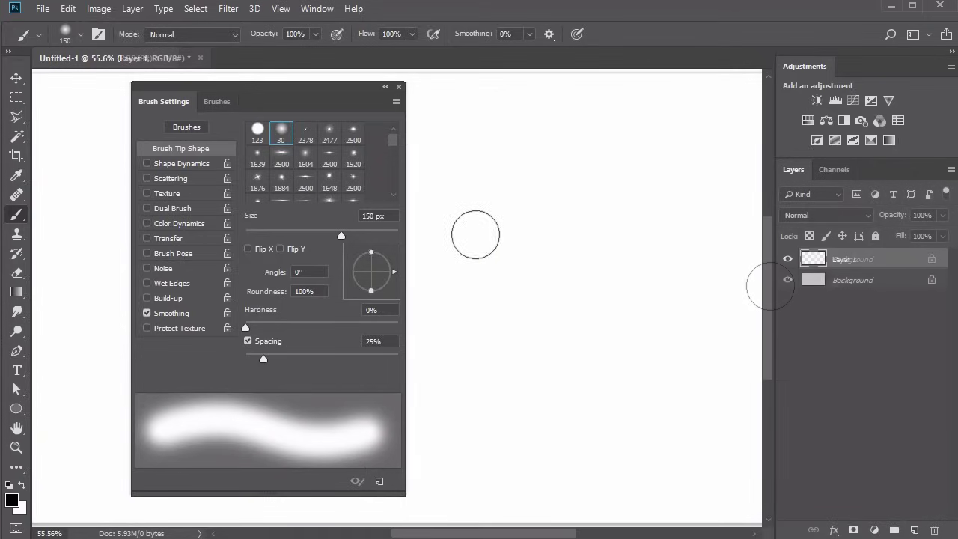
# Paint a dot and a horizontal stroke with the soft 150 px brush, and add a second stroke below at 43% hardness
pyautogui.click(474, 233)
pyautogui.moveTo(545, 234); pyautogui.dragTo(681, 234)
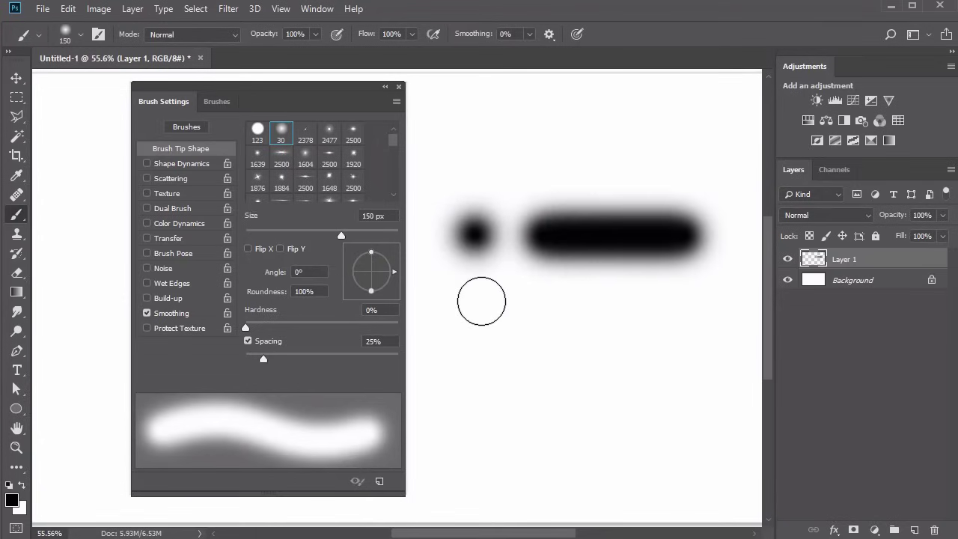
pyautogui.moveTo(247, 328); pyautogui.dragTo(312, 340)
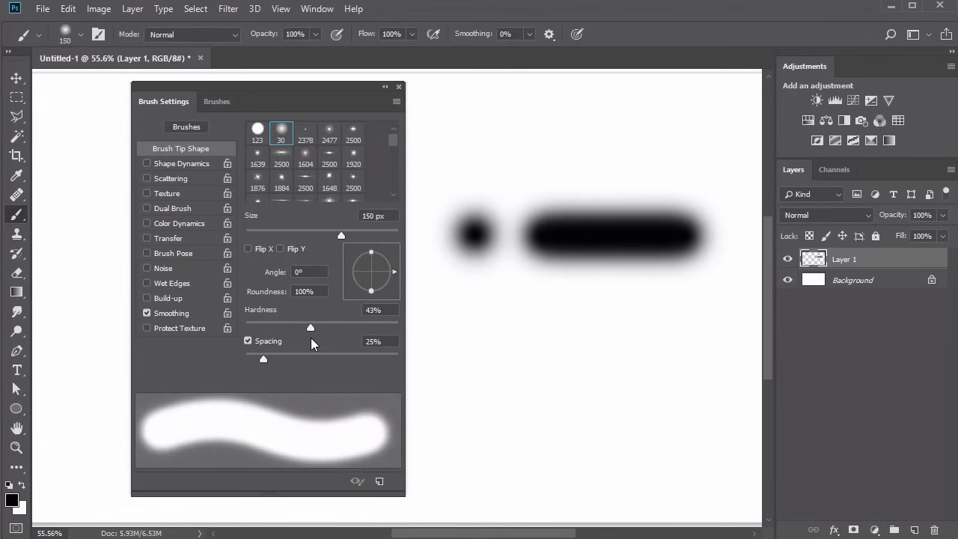
pyautogui.moveTo(474, 327); pyautogui.dragTo(673, 330)
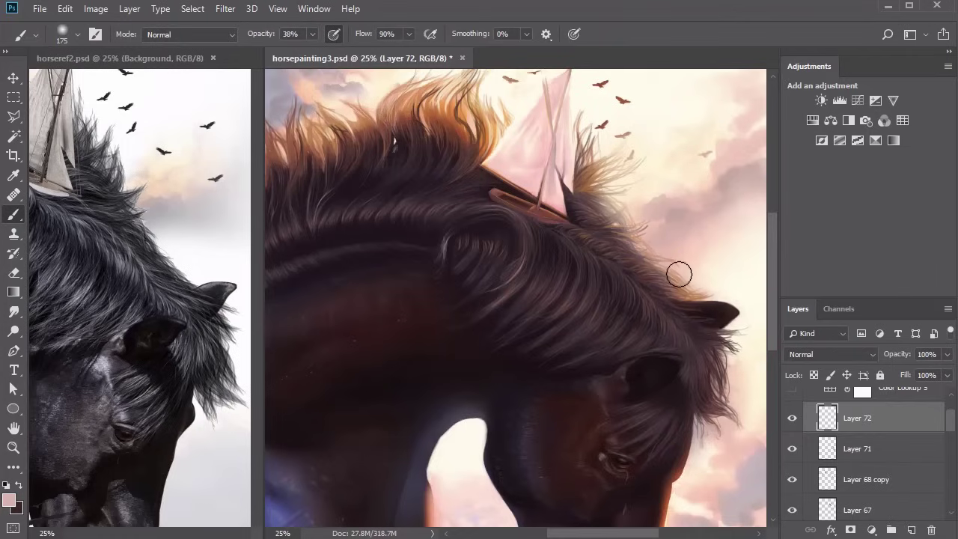
# In horsepainting3.psd, brush sampled light background color softly over the horse's mane and forehead edge on Layer 72
pyautogui.moveTo(602, 213); pyautogui.dragTo(638, 250)
pyautogui.keyDown('alt'); pyautogui.click(738, 388); pyautogui.keyUp('alt')
pyautogui.moveTo(729, 349)
pyautogui.mouseDown()
pyautogui.moveTo(720, 337)
pyautogui.moveTo(678, 331)
pyautogui.mouseUp()
pyautogui.press('e')
pyautogui.press(']')
pyautogui.press(']')
pyautogui.press(']')
pyautogui.press(']')
pyautogui.press('b')
pyautogui.moveTo(698, 405); pyautogui.dragTo(732, 431)
pyautogui.moveTo(682, 416)
pyautogui.mouseDown()
pyautogui.moveTo(705, 462)
pyautogui.moveTo(664, 389)
pyautogui.moveTo(655, 425)
pyautogui.mouseUp()
pyautogui.press('e')
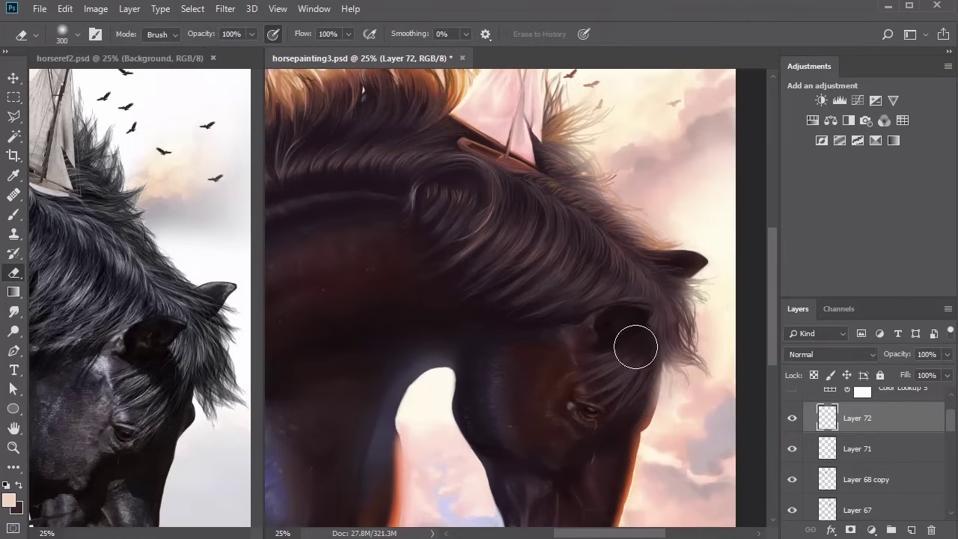
# Sample another color from the painting, brush soft strokes around the horse's mane, and soften them with an enlarged eraser
pyautogui.hotkey('ctrl', '-')
pyautogui.press('b')
pyautogui.keyDown('alt'); pyautogui.click(410, 138); pyautogui.keyUp('alt')
pyautogui.moveTo(407, 142); pyautogui.dragTo(382, 184)
pyautogui.press('e')
pyautogui.press(']')
pyautogui.press(']')
pyautogui.moveTo(449, 155); pyautogui.dragTo(396, 169)
pyautogui.press('b')
pyautogui.moveTo(597, 234); pyautogui.dragTo(534, 192)
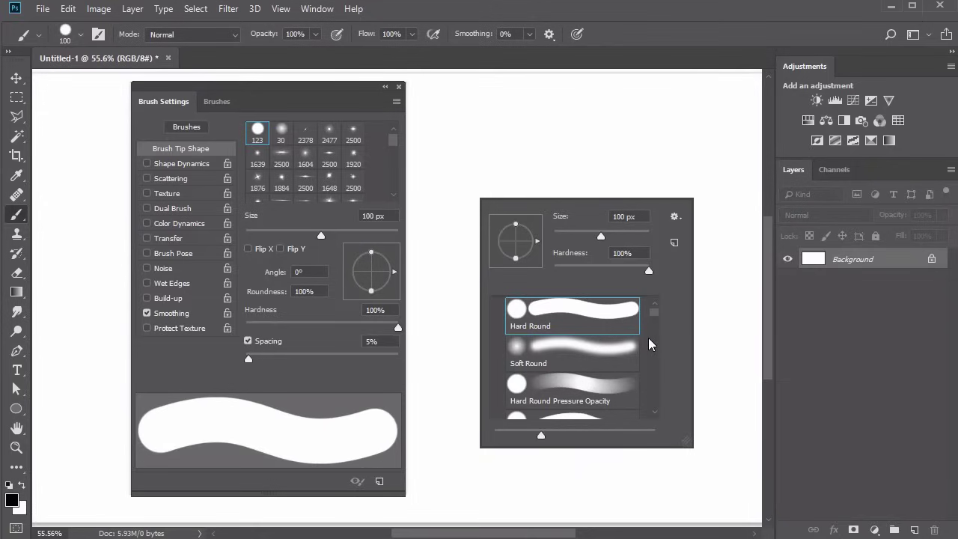
# With the Hard Round Pressure Opacity brush, paint a dot and a stroke at 125 px and a zigzag below at 70 px
pyautogui.click(606, 390)
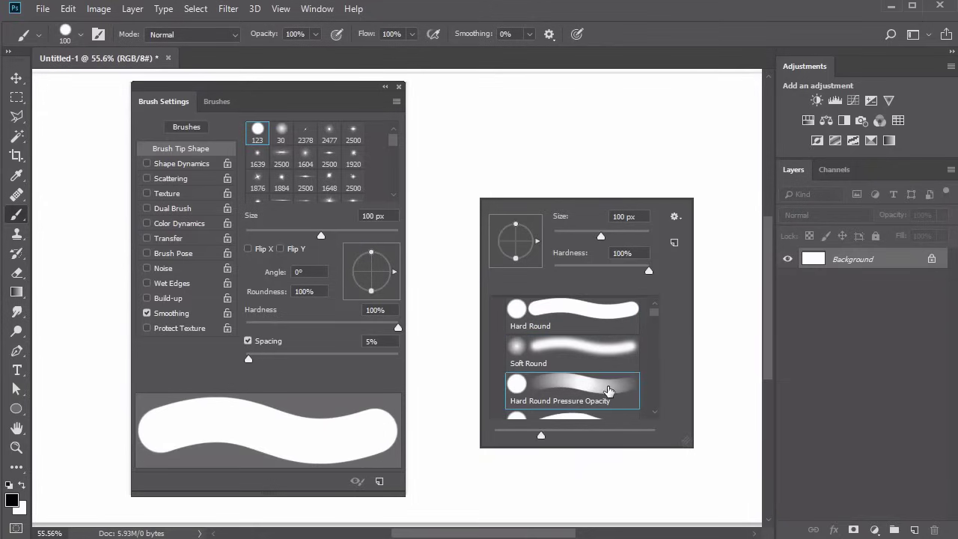
pyautogui.click(776, 311)
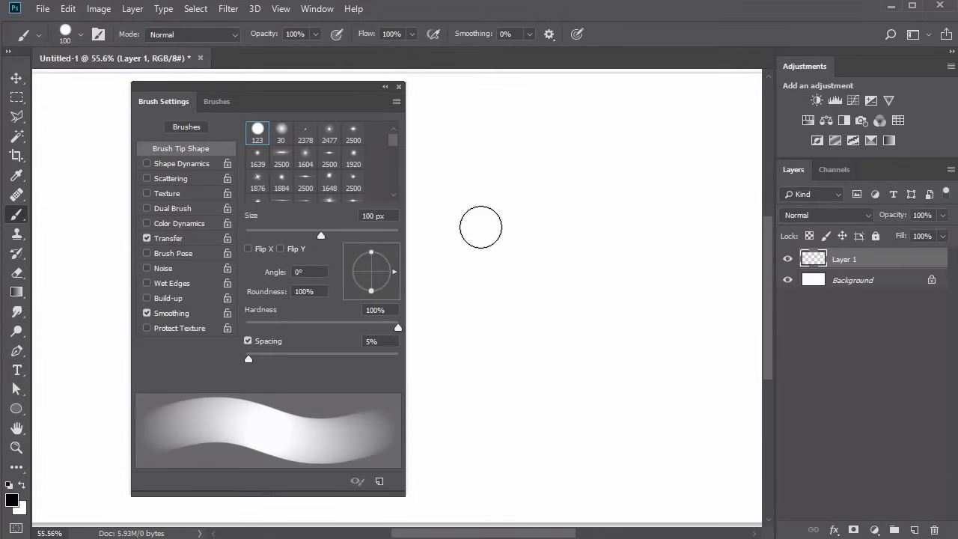
pyautogui.press(']')
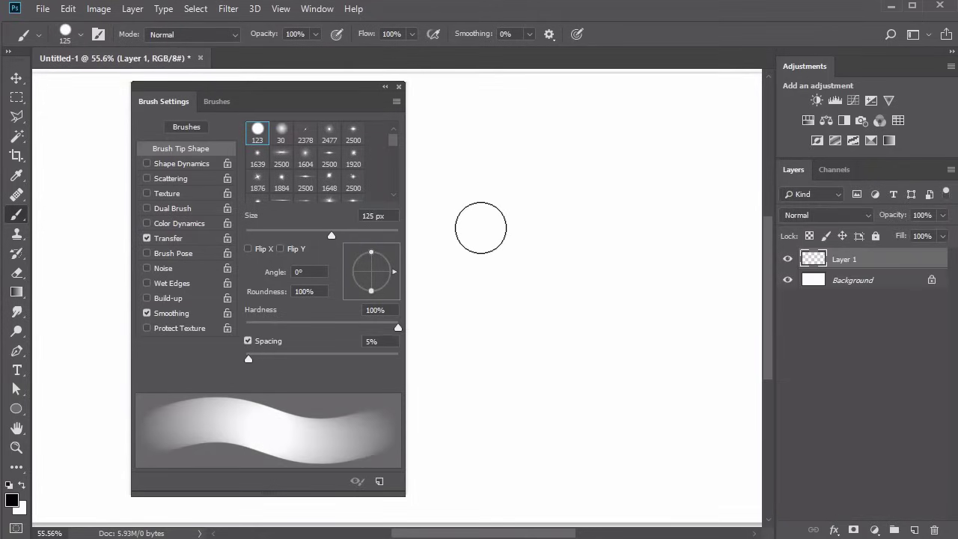
pyautogui.click(480, 227)
pyautogui.moveTo(537, 228); pyautogui.dragTo(706, 227)
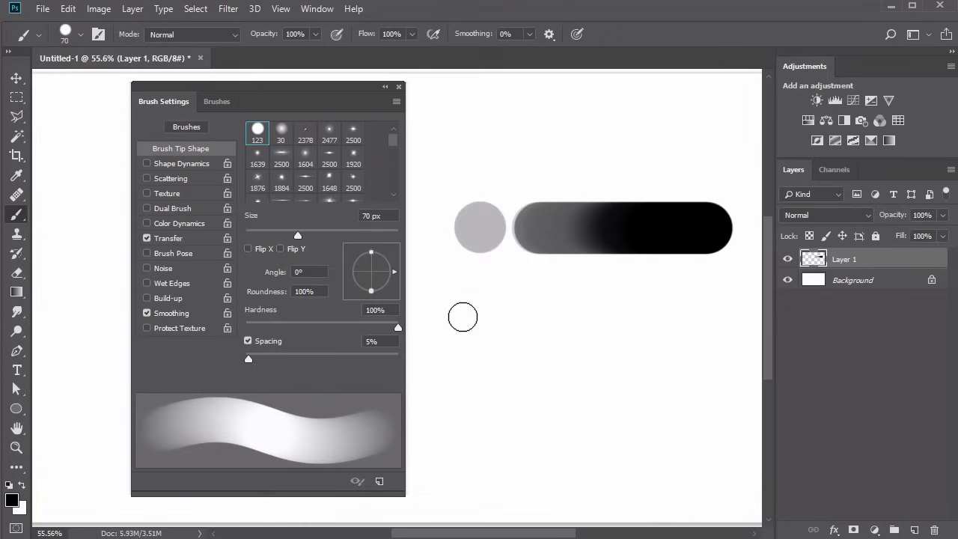
pyautogui.moveTo(431, 364)
pyautogui.mouseDown()
pyautogui.moveTo(474, 322)
pyautogui.moveTo(460, 374)
pyautogui.moveTo(499, 328)
pyautogui.moveTo(489, 362)
pyautogui.moveTo(532, 325)
pyautogui.moveTo(524, 370)
pyautogui.moveTo(575, 335)
pyautogui.moveTo(565, 378)
pyautogui.moveTo(599, 331)
pyautogui.moveTo(614, 330)
pyautogui.moveTo(603, 364)
pyautogui.moveTo(636, 325)
pyautogui.moveTo(629, 358)
pyautogui.moveTo(638, 366)
pyautogui.moveTo(670, 326)
pyautogui.moveTo(655, 373)
pyautogui.moveTo(698, 333)
pyautogui.moveTo(687, 377)
pyautogui.moveTo(722, 333)
pyautogui.moveTo(713, 389)
pyautogui.moveTo(740, 336)
pyautogui.moveTo(732, 395)
pyautogui.mouseUp()
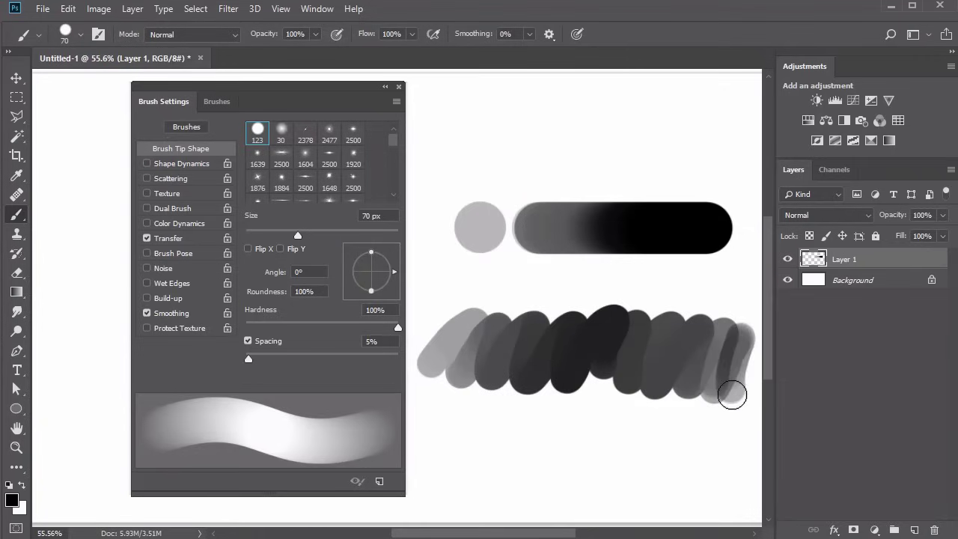
# Delete the test layer and switch to the Hard Round Pressure Size brush at 60 px
pyautogui.press('Delete')
pyautogui.press('[')
pyautogui.rightClick(463, 195)
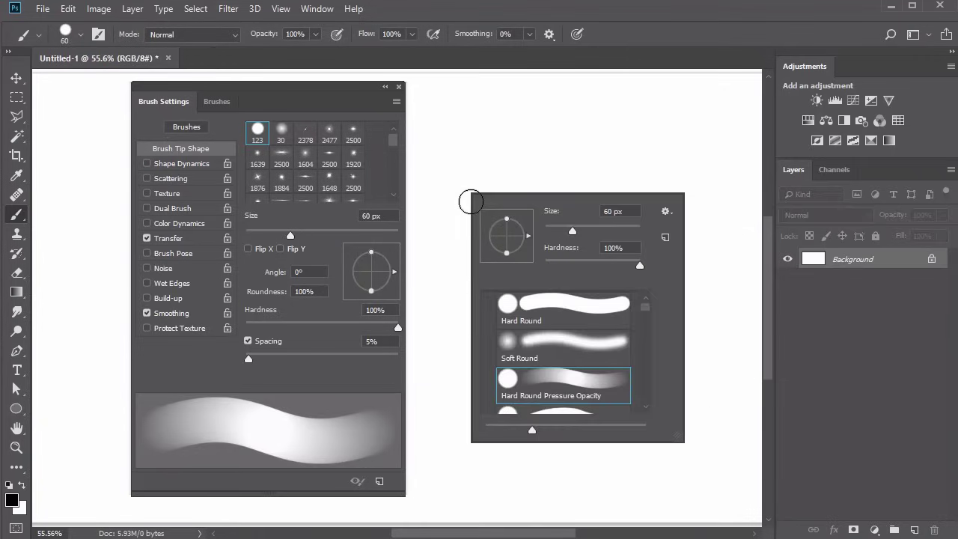
pyautogui.click(644, 409)
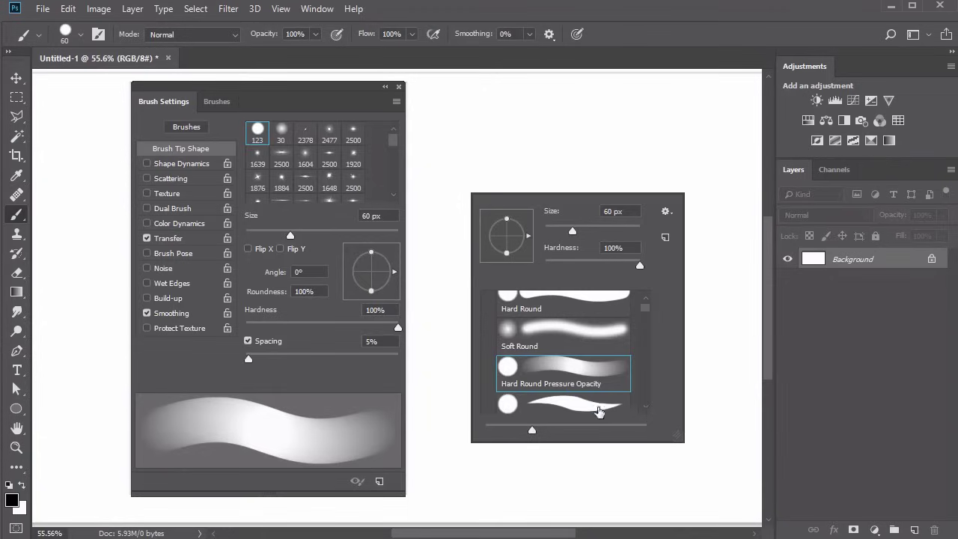
pyautogui.click(598, 408)
pyautogui.click(776, 307)
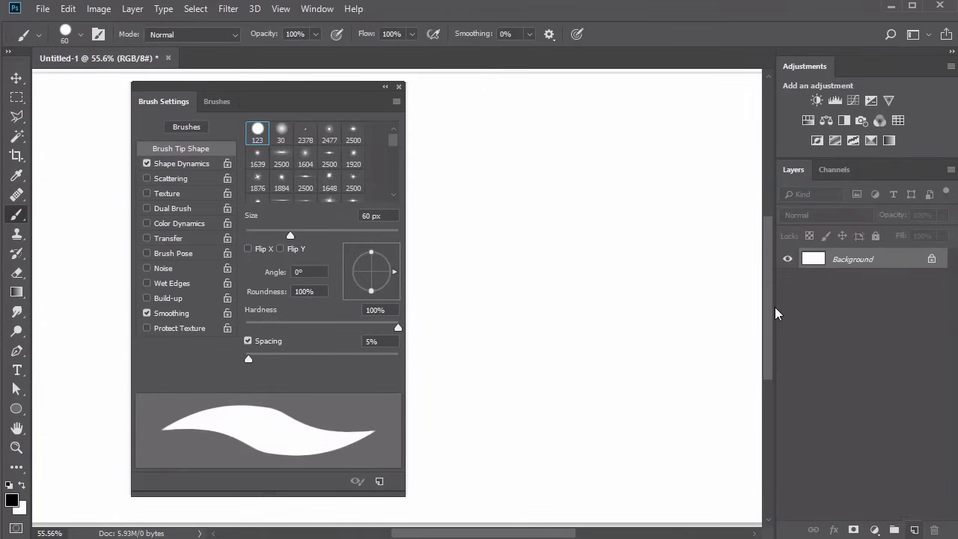
# Add a new layer and paint a dot and a thick zigzag beside it with the pressure-size brush
pyautogui.click(914, 530)
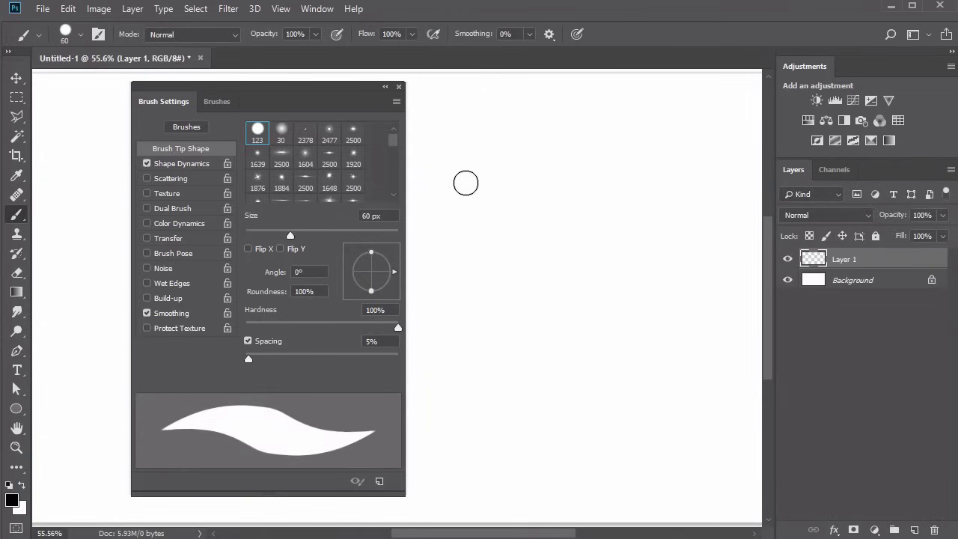
pyautogui.click(480, 217)
pyautogui.press(']')
pyautogui.moveTo(508, 221)
pyautogui.mouseDown()
pyautogui.moveTo(626, 246)
pyautogui.moveTo(700, 202)
pyautogui.mouseUp()
# Reduce the brush to 20 px, paint a small dot and handwrite the word "Sketch" below the zigzag
pyautogui.press('[')
pyautogui.press('[')
pyautogui.press('[')
pyautogui.press('[')
pyautogui.press('[')
pyautogui.click(478, 374)
pyautogui.moveTo(531, 365)
pyautogui.mouseDown()
pyautogui.moveTo(566, 431)
pyautogui.moveTo(657, 415)
pyautogui.moveTo(728, 432)
pyautogui.mouseUp()
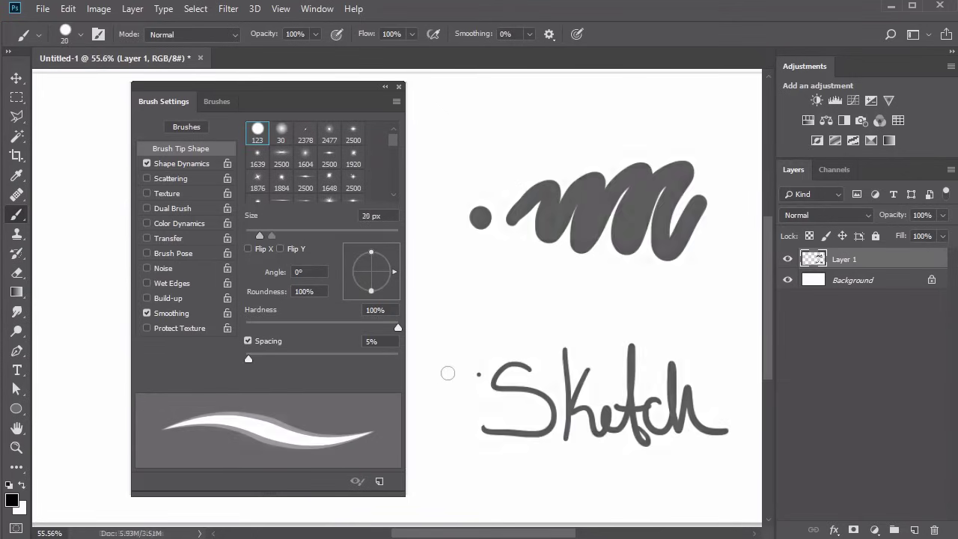
# Paint a test stroke with the 35 px pressure-size brush and a comparison stroke with the Hard Round brush
pyautogui.moveTo(438, 384)
pyautogui.mouseDown()
pyautogui.moveTo(569, 363)
pyautogui.moveTo(684, 404)
pyautogui.mouseUp()
pyautogui.rightClick(472, 198)
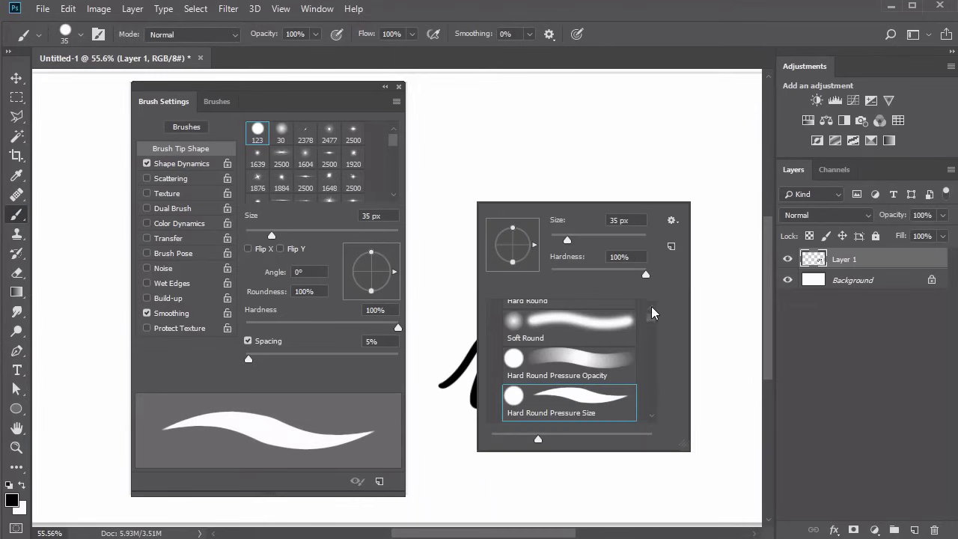
pyautogui.scroll(1, 651, 313)
pyautogui.doubleClick(569, 316)
pyautogui.moveTo(442, 264)
pyautogui.mouseDown()
pyautogui.moveTo(685, 183)
pyautogui.moveTo(720, 198)
pyautogui.mouseUp()
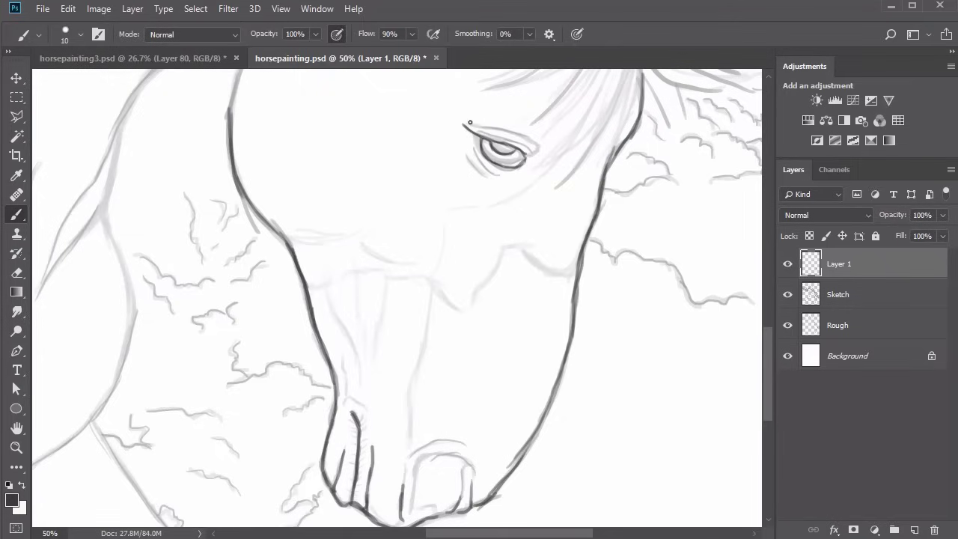
pyautogui.scroll(1, 532, 132)
pyautogui.press('r')
pyautogui.moveTo(585, 150); pyautogui.dragTo(619, 206)
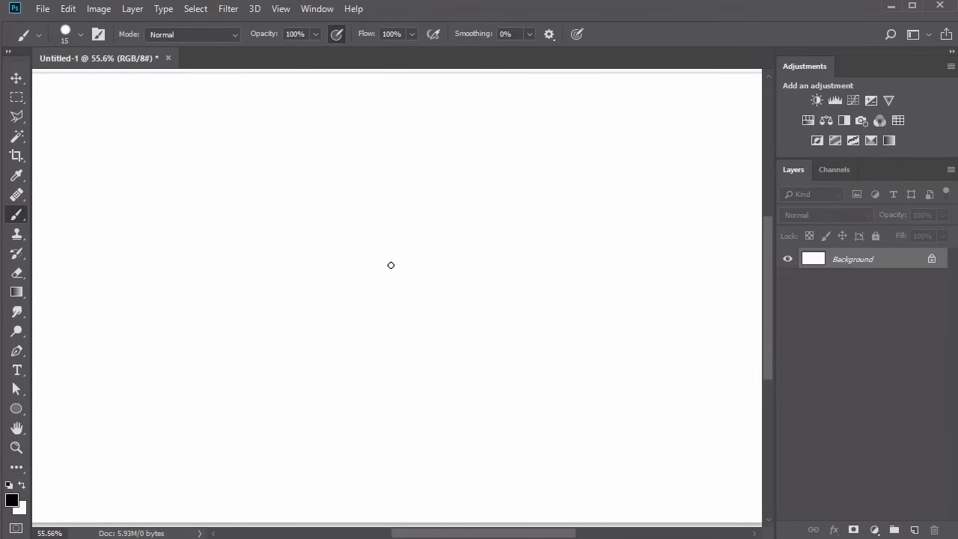
# Draw a freehand stroke on the blank canvas with the 15 px brush
pyautogui.moveTo(390, 264)
pyautogui.mouseDown()
pyautogui.moveTo(432, 268)
pyautogui.moveTo(420, 245)
pyautogui.moveTo(433, 222)
pyautogui.moveTo(474, 401)
pyautogui.mouseUp()
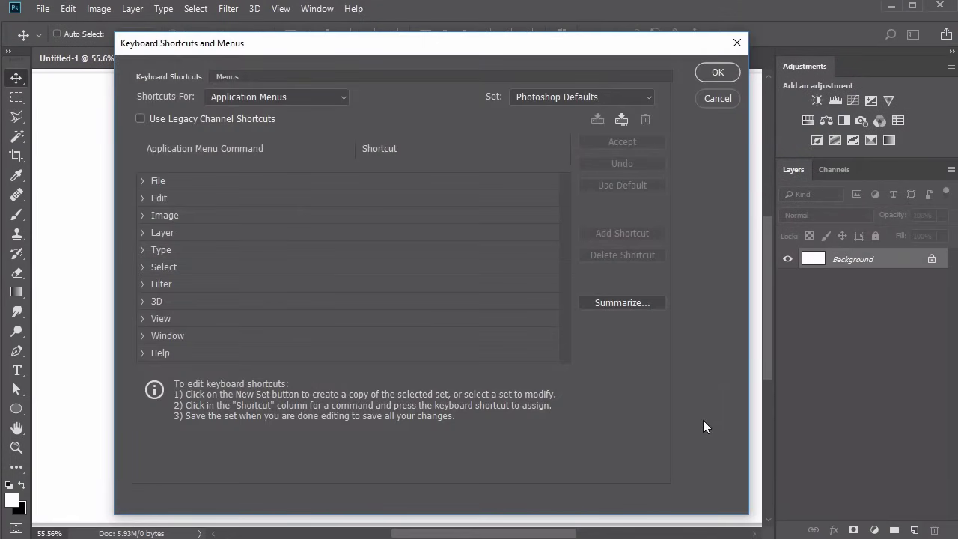
# Examine the Brush Tool's assigned key among the keyboard shortcuts for Tools, and close the dialog without changes
pyautogui.click(343, 95)
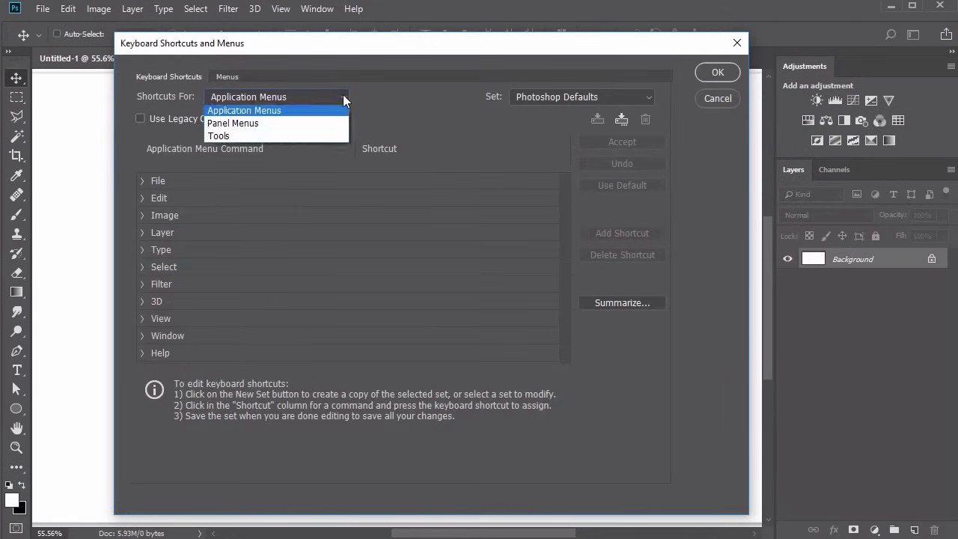
pyautogui.click(336, 135)
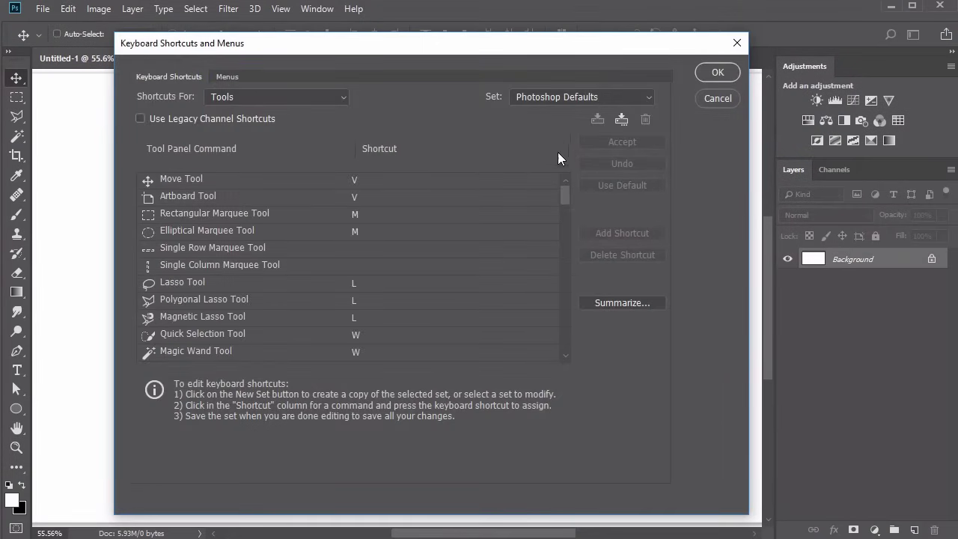
pyautogui.moveTo(563, 194); pyautogui.dragTo(563, 231)
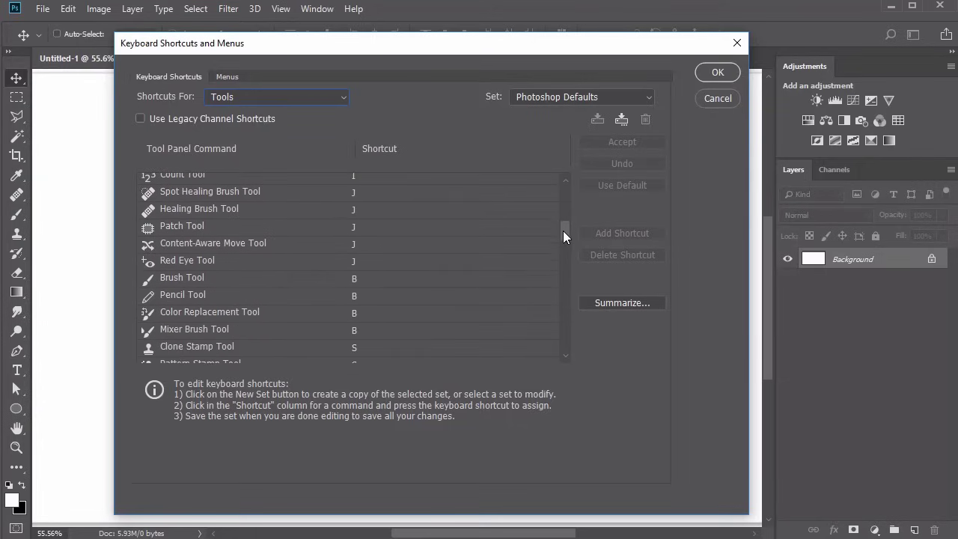
pyautogui.click(339, 285)
pyautogui.click(716, 98)
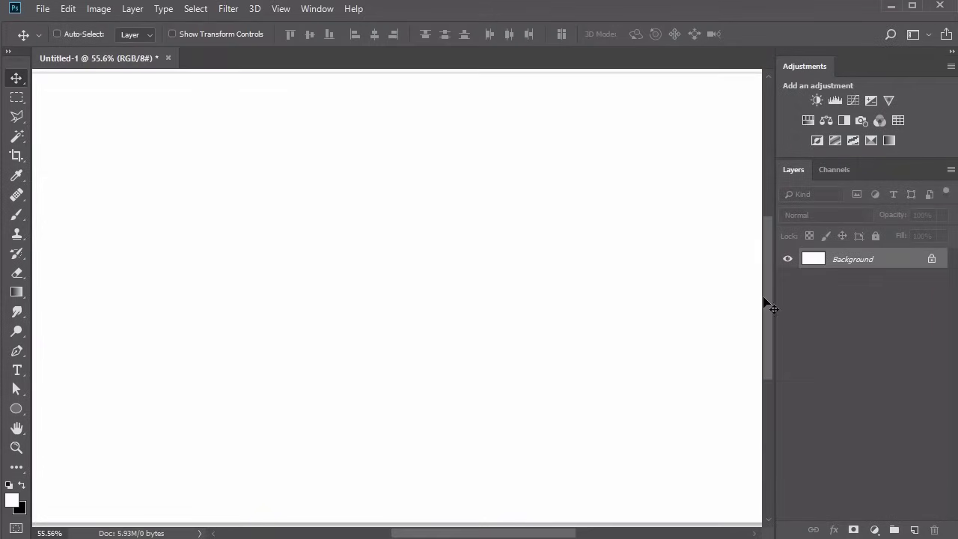
# Activate the Brush tool, paint a 100 px dot on Layer 1 and display the Brush Settings
pyautogui.press('b')
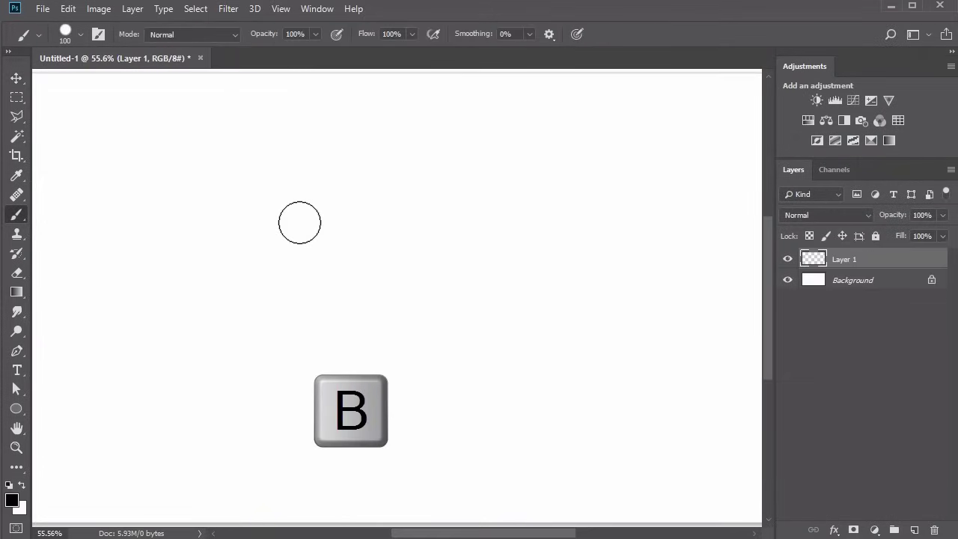
pyautogui.click(299, 222)
pyautogui.press('F5')
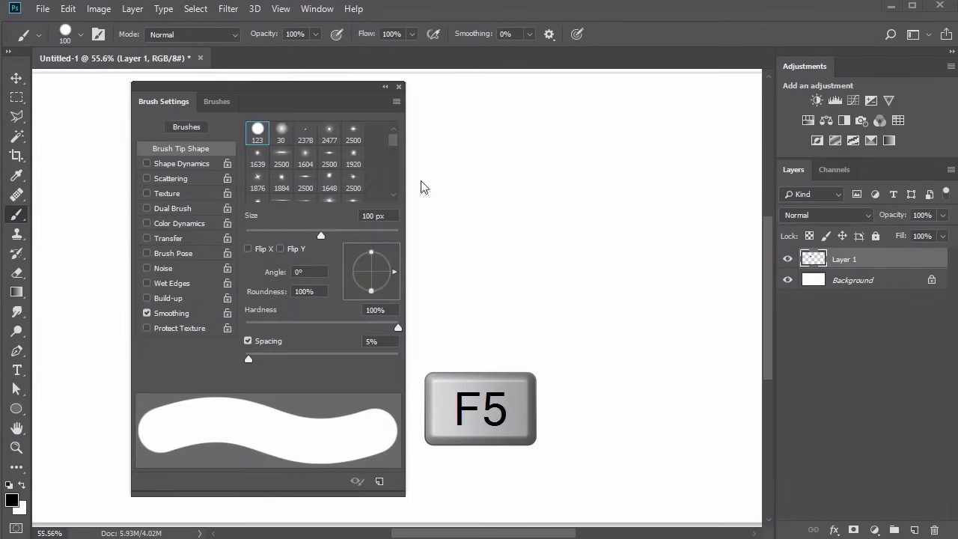
# Close the Brush Settings and open the Brushes panel instead
pyautogui.click(398, 87)
pyautogui.click(316, 9)
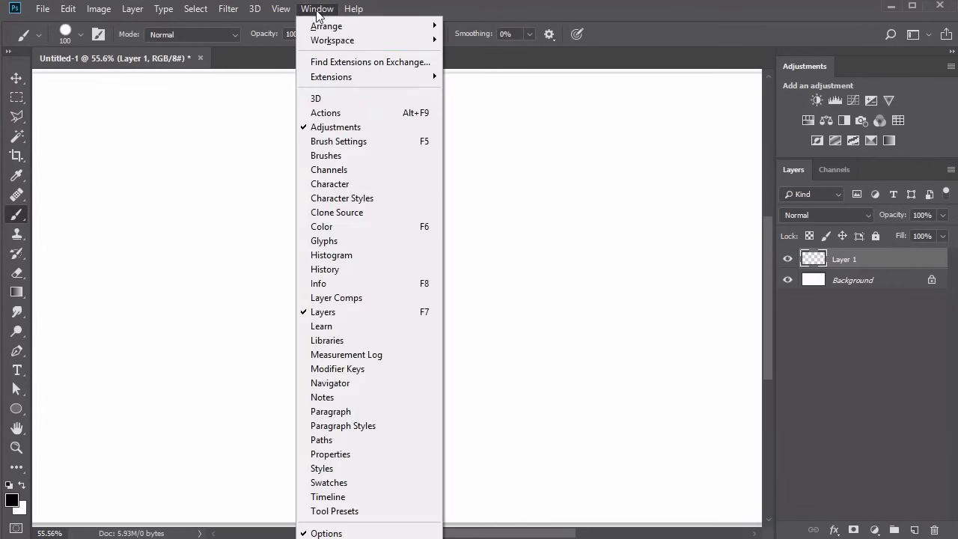
pyautogui.click(333, 155)
# Paint a 100 px dot, a smaller dot and a larger dot side by side, resizing the brush for each
pyautogui.press('[')
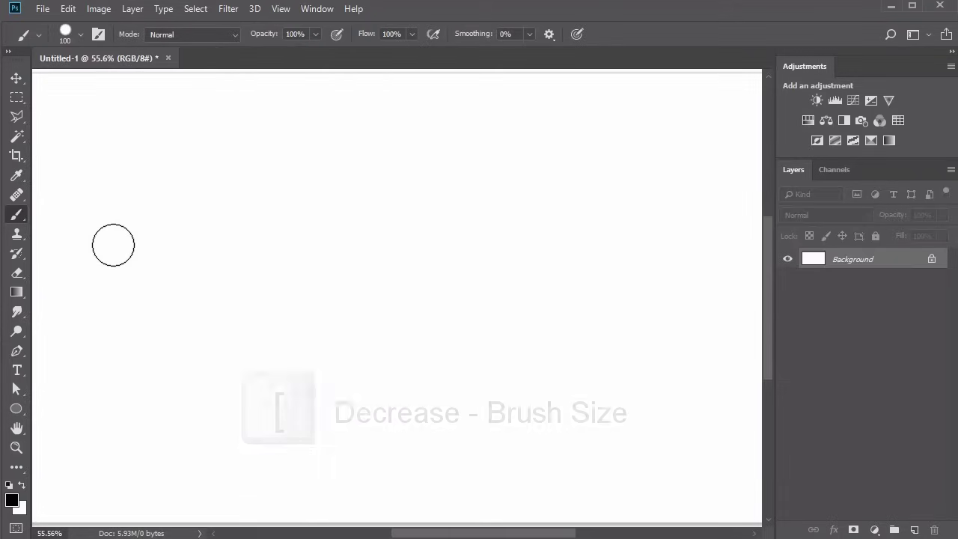
pyautogui.click(116, 249)
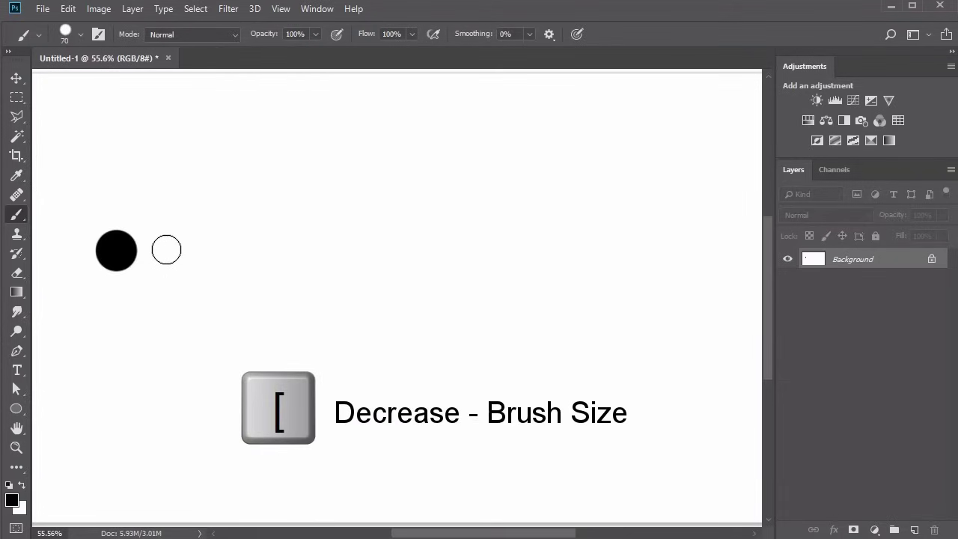
pyautogui.click(166, 250)
pyautogui.press(']')
pyautogui.press(']')
pyautogui.press(']')
pyautogui.press(']')
pyautogui.press(']')
pyautogui.click(219, 247)
# Resize the brush to 700 px and paint one very large dot beside the three existing dots
pyautogui.press('[')
pyautogui.press('[')
pyautogui.press('[')
pyautogui.press('[')
pyautogui.press('[')
pyautogui.press('[')
pyautogui.press('[')
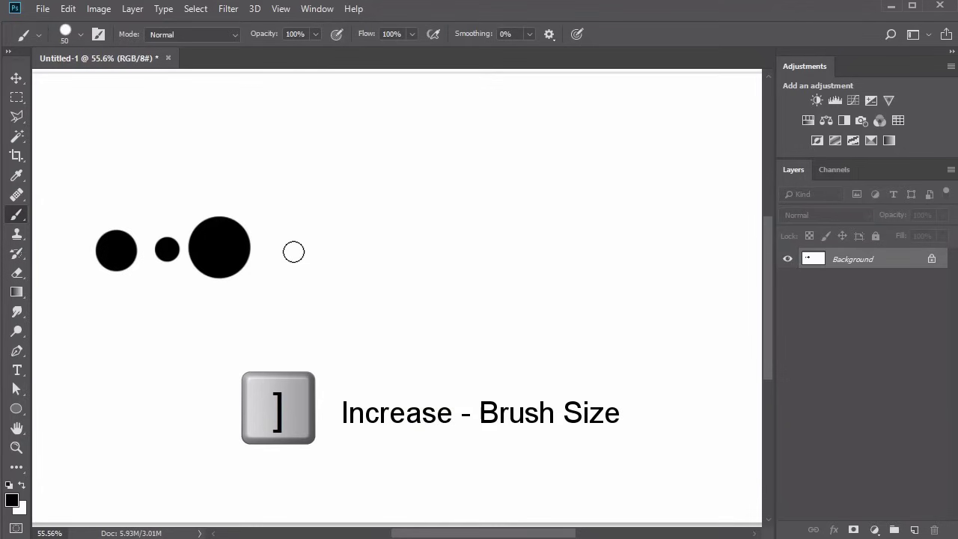
pyautogui.press(']')
pyautogui.press(']')
pyautogui.press(']')
pyautogui.press(']')
pyautogui.press(']')
pyautogui.press(']')
pyautogui.press(']')
pyautogui.press(']')
pyautogui.press(']')
pyautogui.press(']')
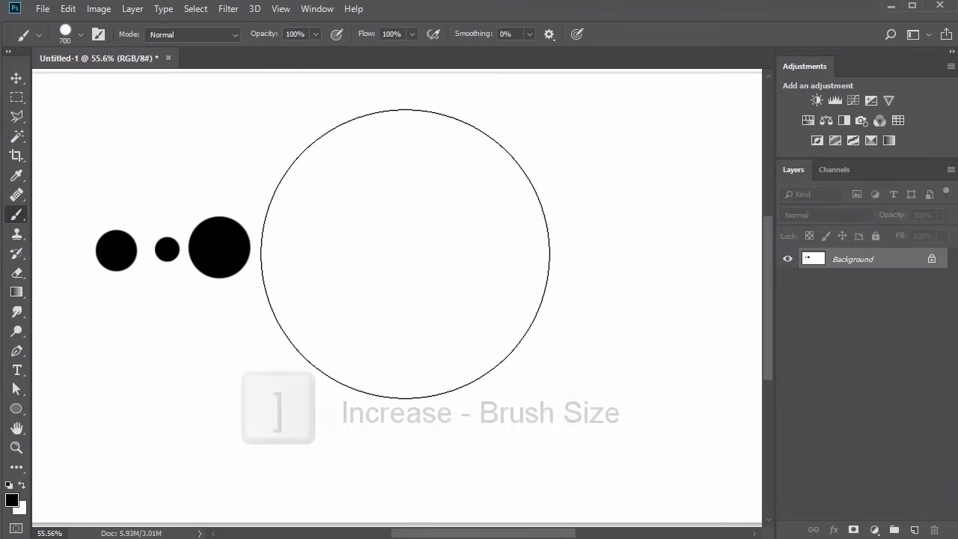
pyautogui.click(405, 253)
# Reduce the brush to 400 px and paint a dot beside the very large one
pyautogui.press('[')
pyautogui.press('[')
pyautogui.press('[')
pyautogui.press('[')
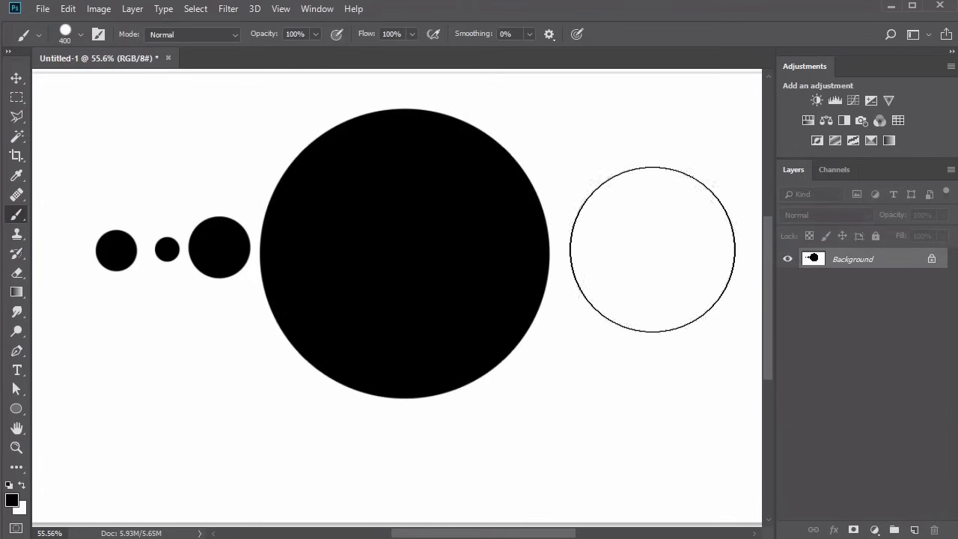
pyautogui.click(644, 252)
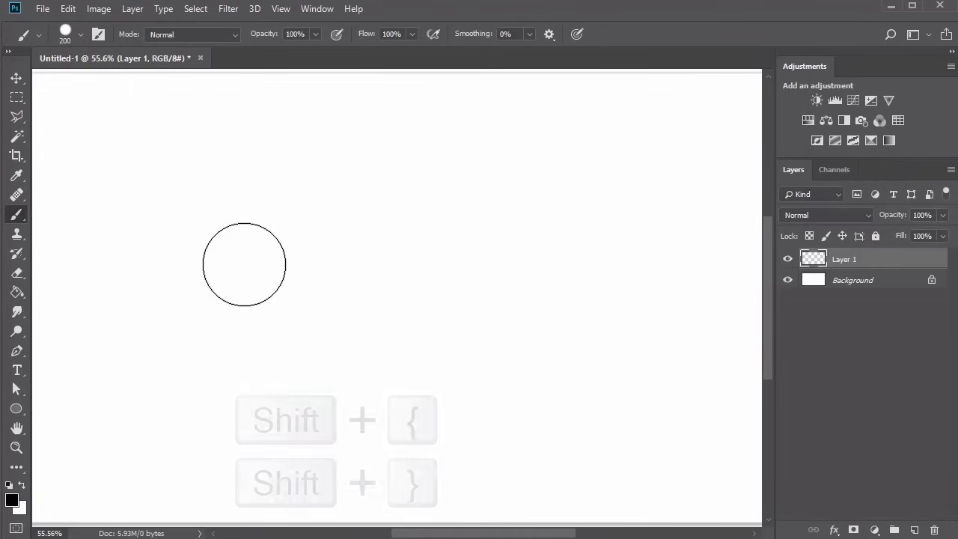
# Paint a hard 200 px dot on Layer 1, lower the brush hardness fully and paint a soft dot beside it
pyautogui.click(244, 264)
pyautogui.hotkey('shift', '[')
pyautogui.hotkey('shift', '[')
pyautogui.hotkey('shift', '[')
pyautogui.hotkey('shift', '[')
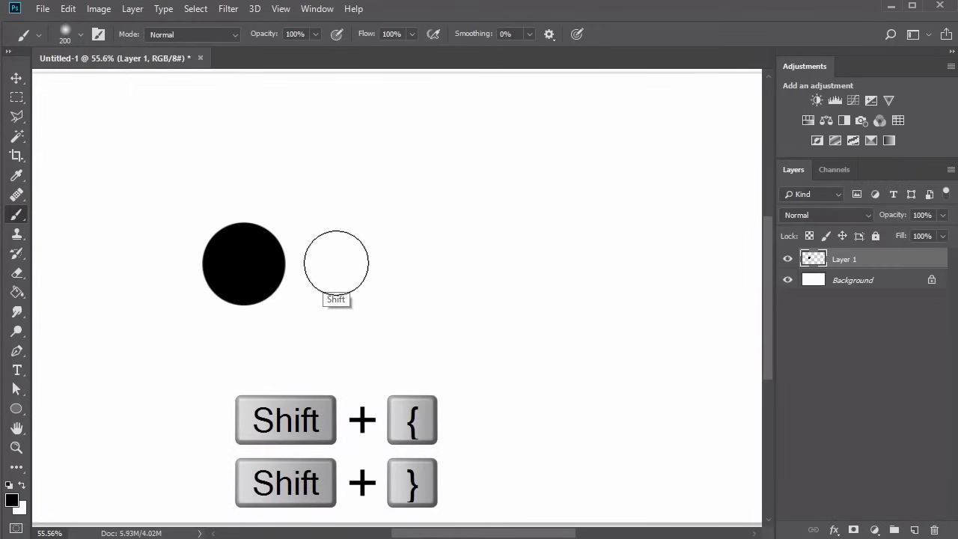
pyautogui.click(337, 262)
# Raise the brush hardness to paint a third, firmer dot beside the soft one, and increase the hardness one more level
pyautogui.hotkey('shift', ']')
pyautogui.hotkey('shift', ']')
pyautogui.hotkey('shift', ']')
pyautogui.hotkey('shift', ']')
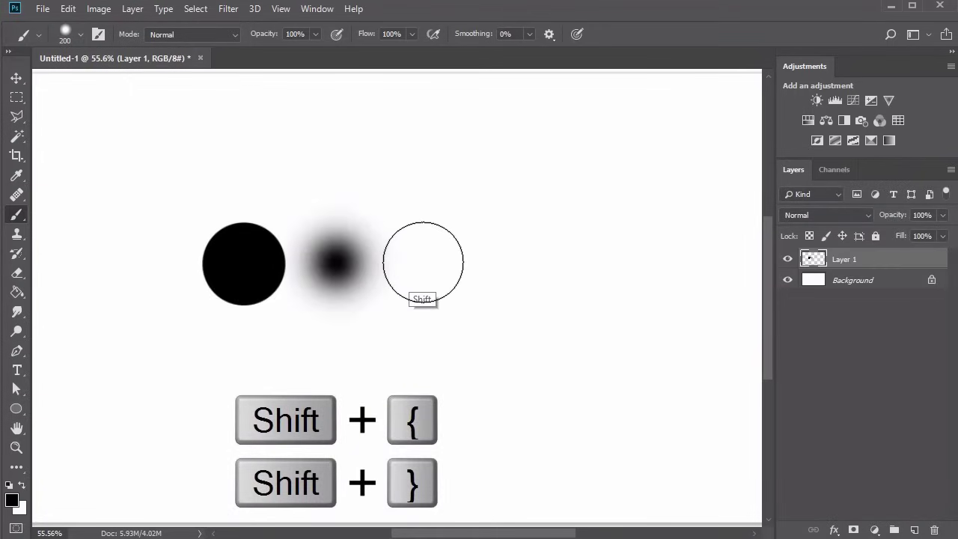
pyautogui.click(425, 261)
pyautogui.hotkey('shift', ']')
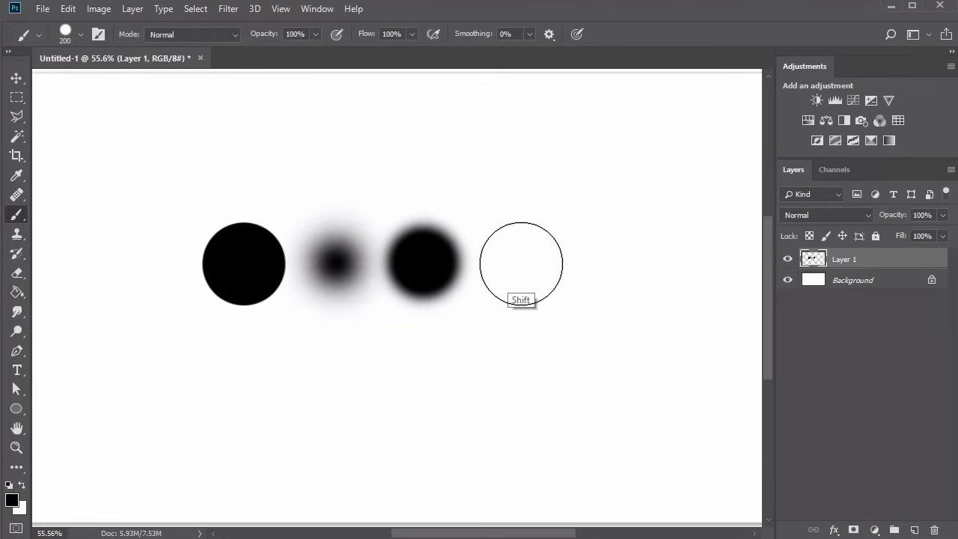
# Paint a fourth, hard-edged 200 px dot beside the three dots on Layer 1
pyautogui.click(520, 264)
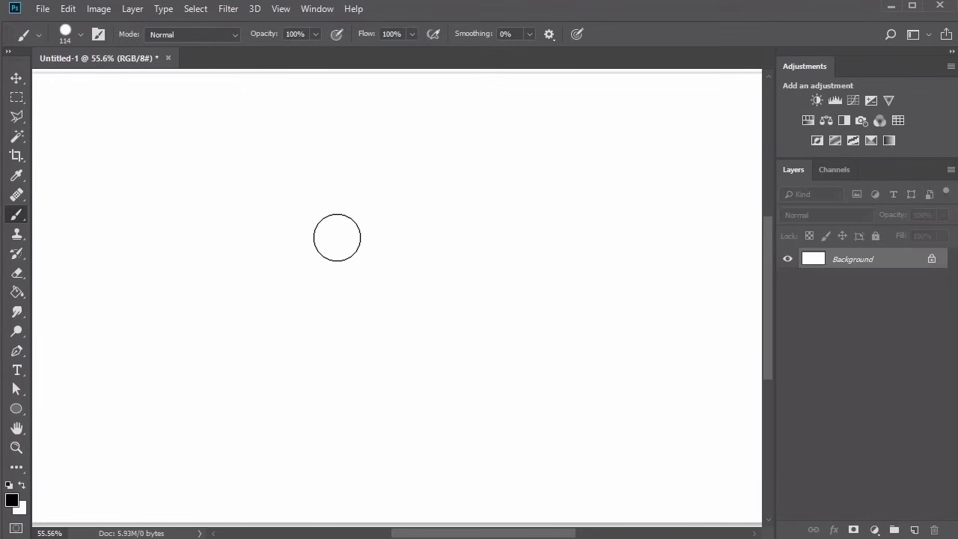
# Paint a hard 88 px dot on the Background layer, then enlarge the brush to 300 px and paint a larger dot beside it
pyautogui.rightClick(321, 215)
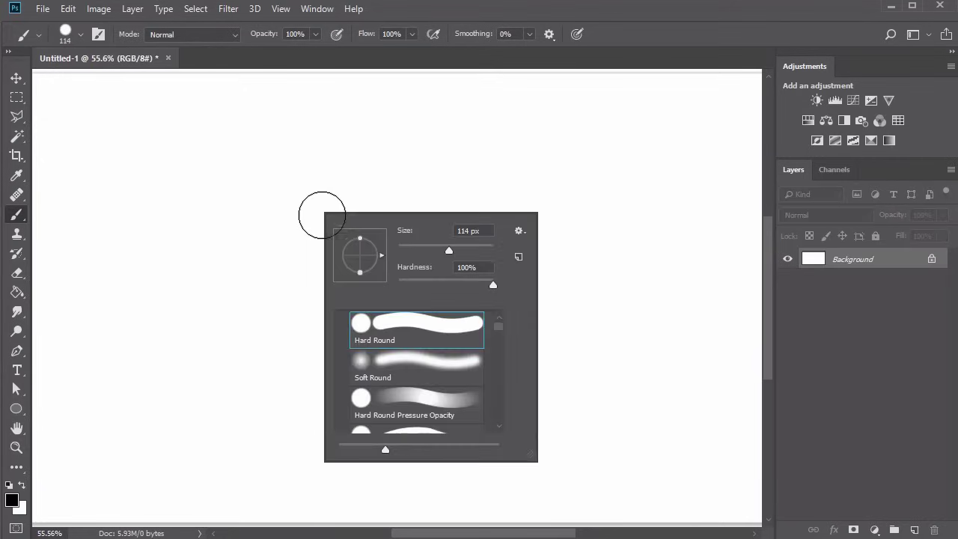
pyautogui.moveTo(449, 250); pyautogui.dragTo(439, 253)
pyautogui.click(299, 215)
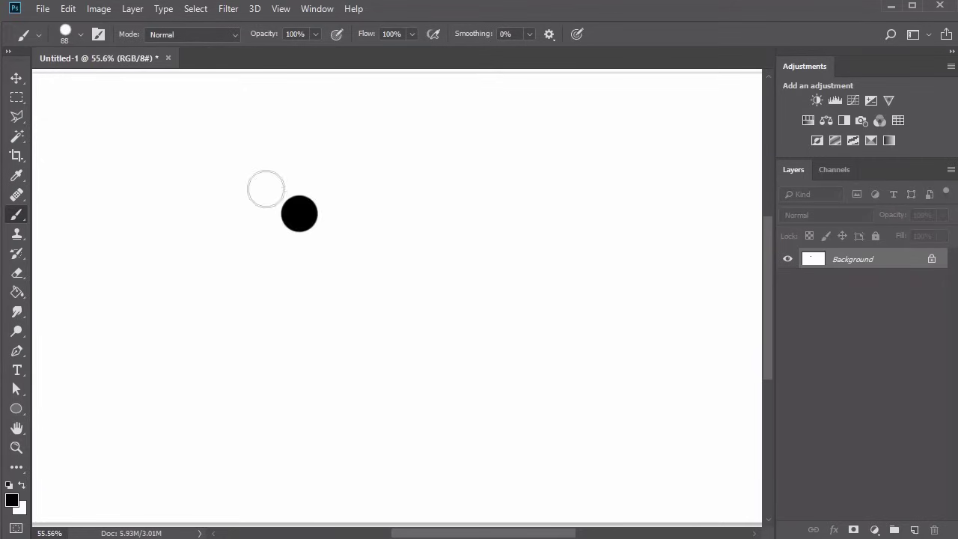
pyautogui.click(80, 35)
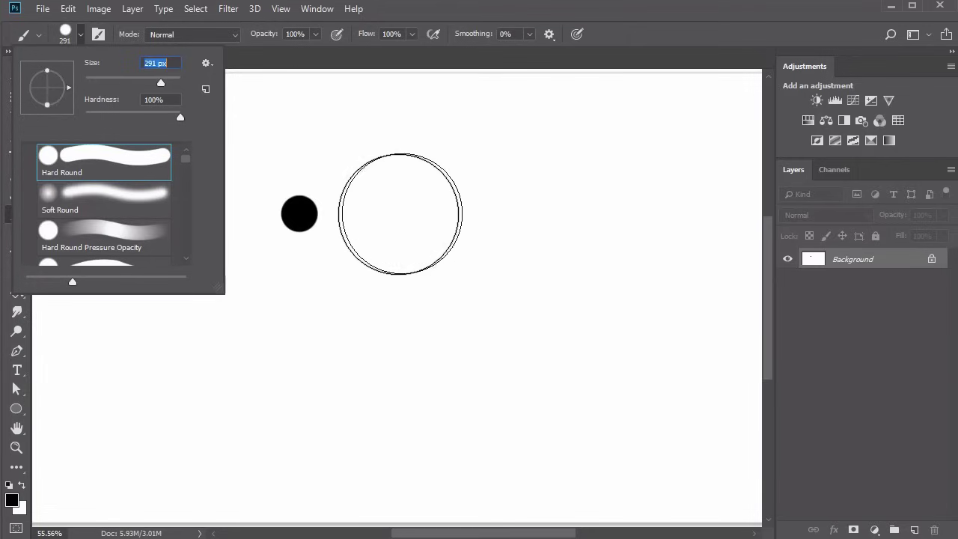
pyautogui.click(392, 212)
# Set the brush hardness to 0% and paint a soft 300 px dot beside the large hard one
pyautogui.click(80, 34)
pyautogui.moveTo(180, 117); pyautogui.dragTo(85, 117)
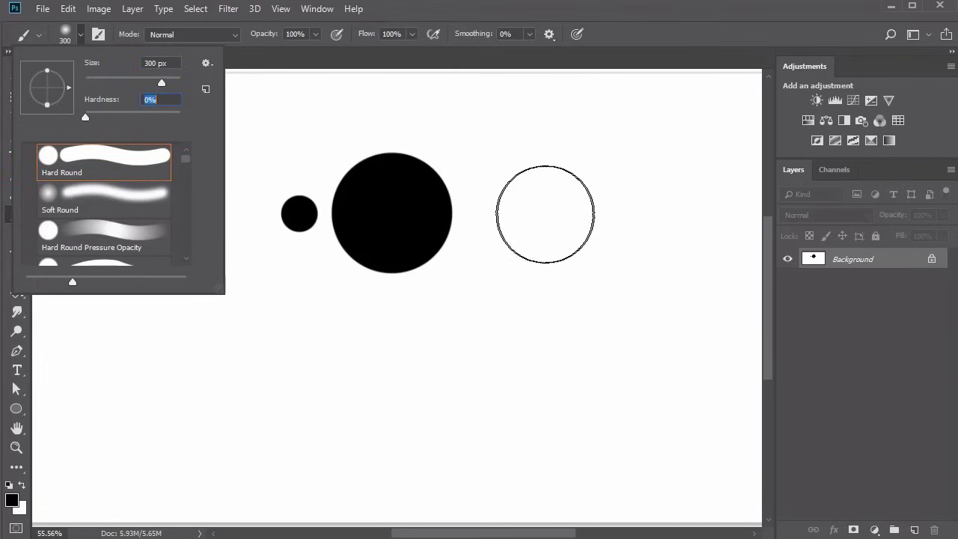
pyautogui.click(545, 214)
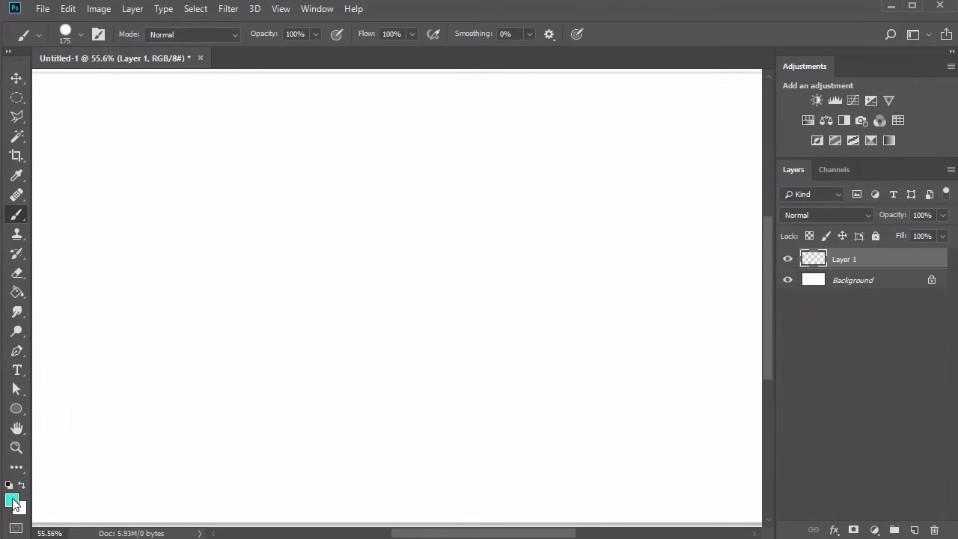
# Confirm the turquoise foreground colour 0edddf and paint a 175 px dot on Layer 1
pyautogui.click(13, 502)
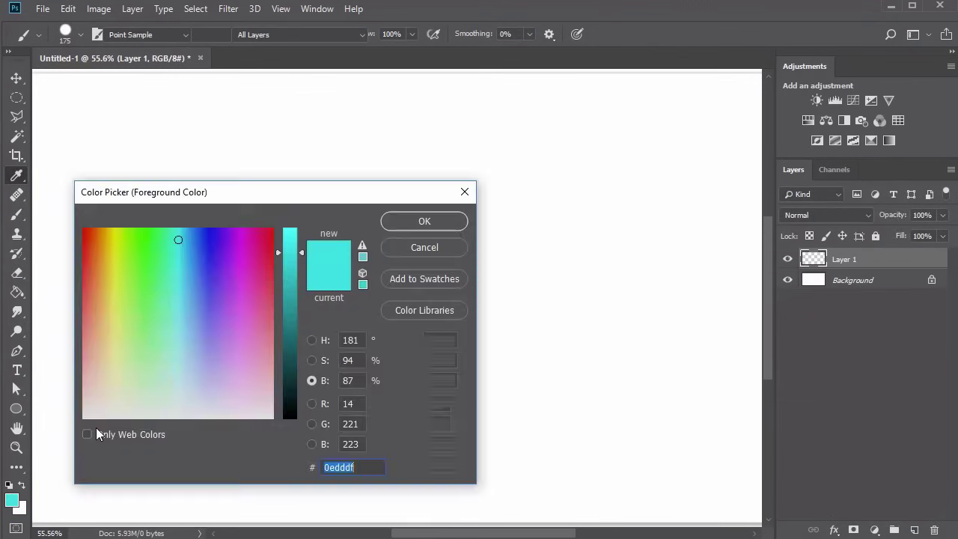
pyautogui.click(399, 222)
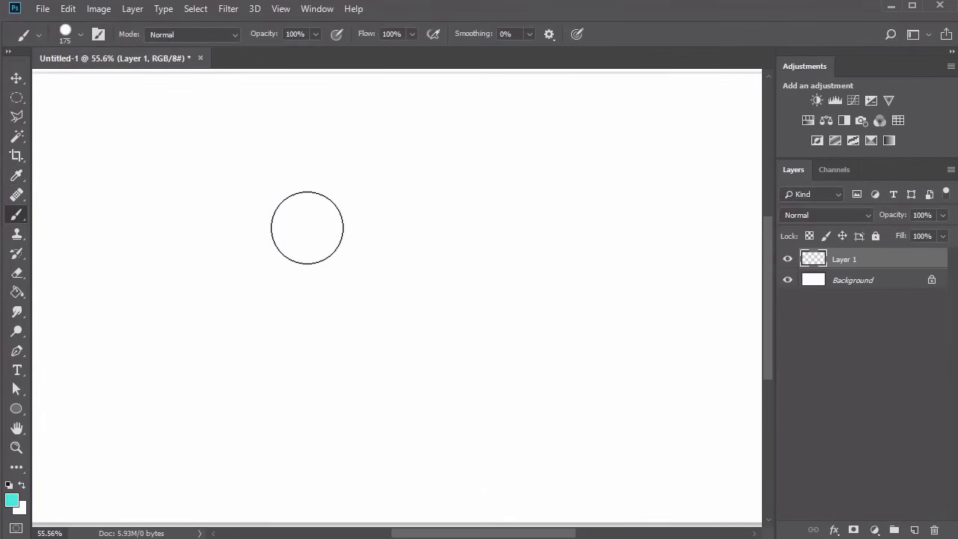
pyautogui.click(309, 226)
# Set the foreground colour to blue 0f0fdf and paint a 175 px dot beside the turquoise one
pyautogui.click(12, 501)
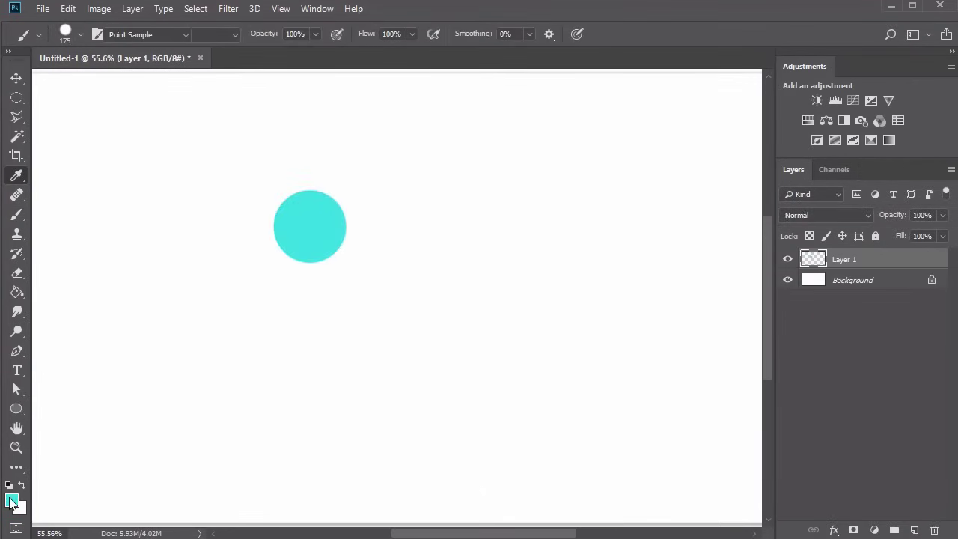
pyautogui.click(209, 239)
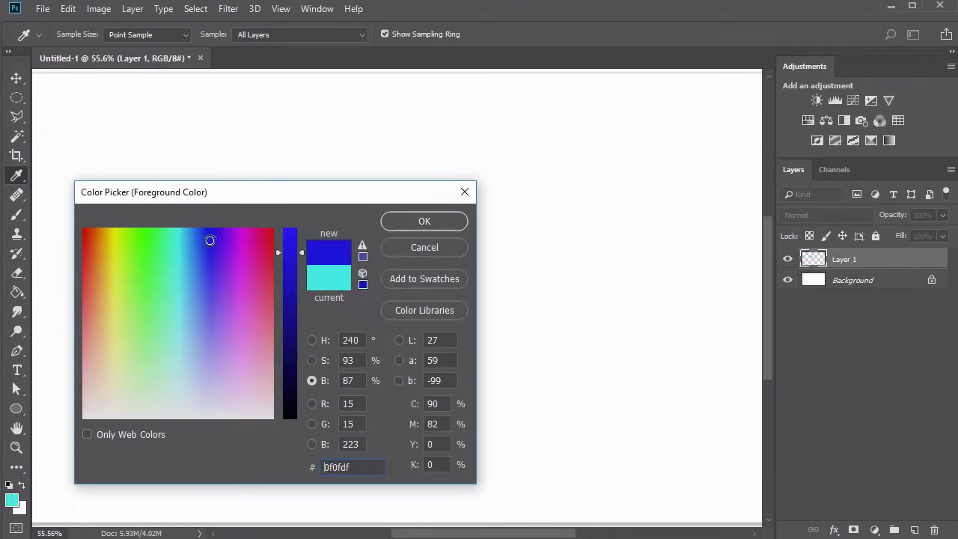
pyautogui.click(405, 218)
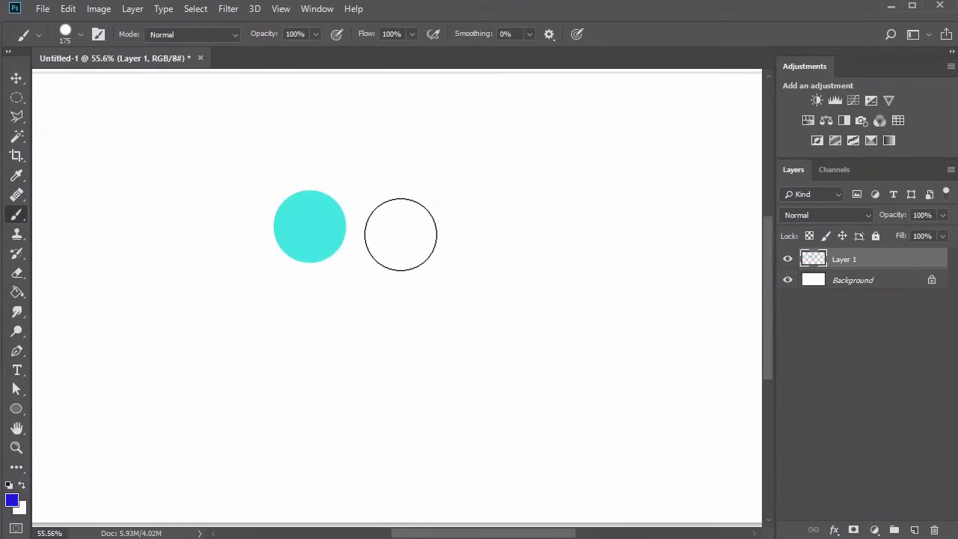
pyautogui.click(401, 226)
# With the 60 px Brush tool, sample the turquoise and blue dots in turn and paint a scribble in each colour below its dot
pyautogui.press('v')
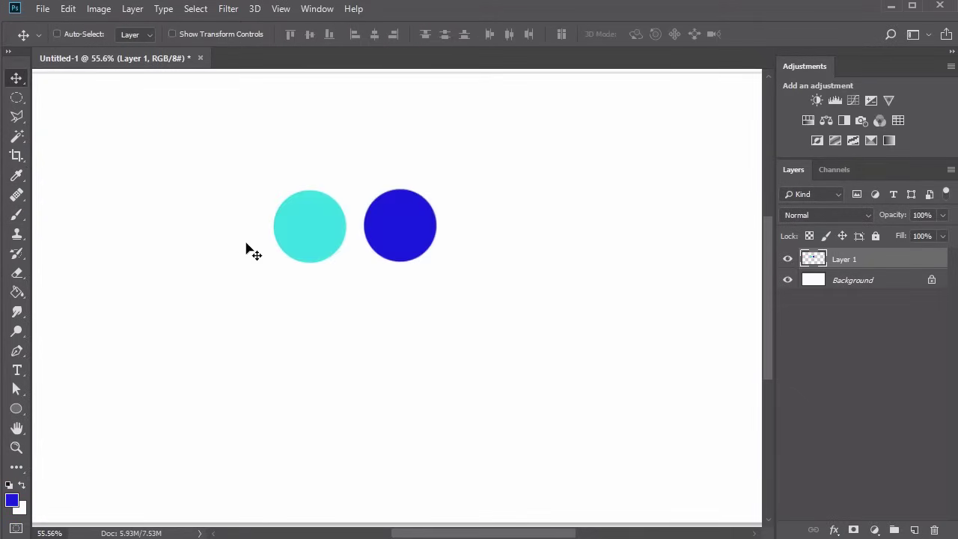
pyautogui.click(16, 214)
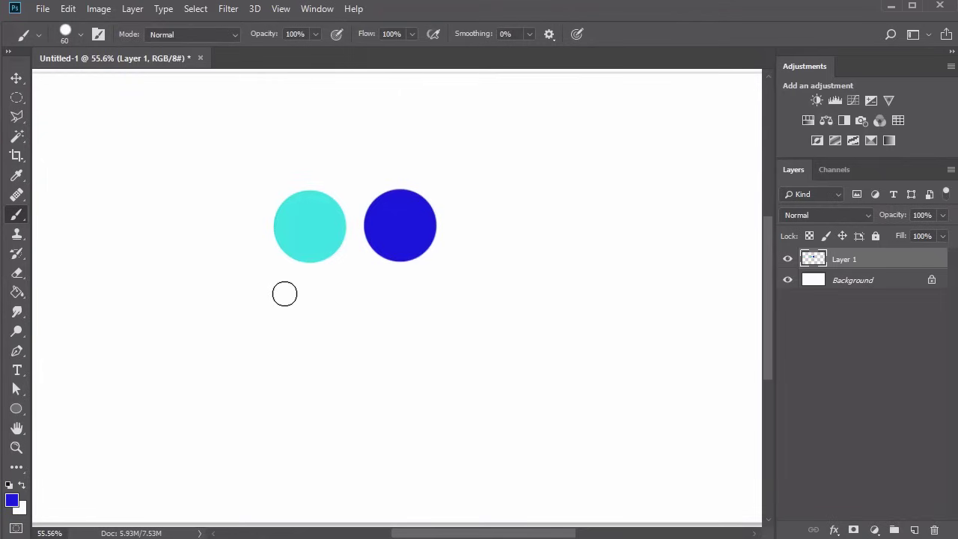
pyautogui.keyDown('alt'); pyautogui.click(317, 221); pyautogui.keyUp('alt')
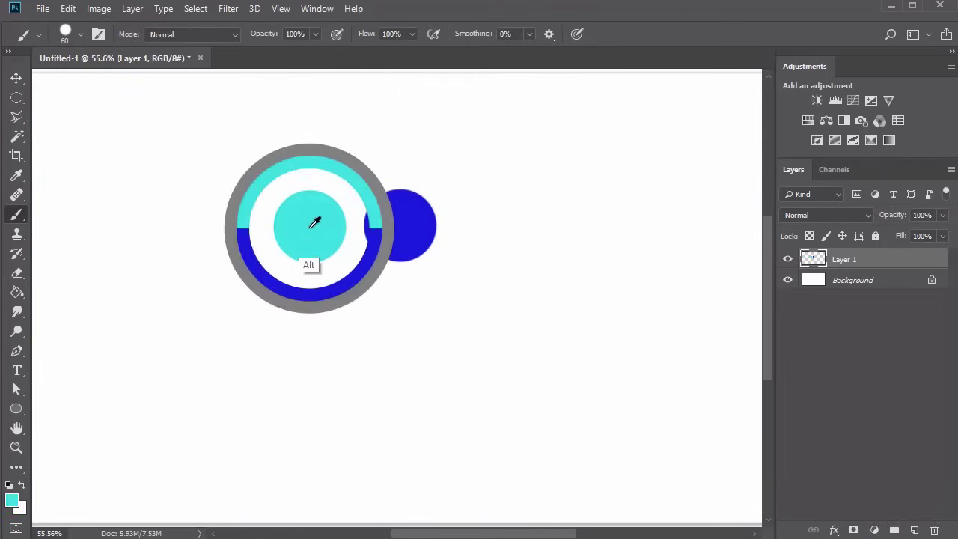
pyautogui.moveTo(274, 300)
pyautogui.mouseDown()
pyautogui.moveTo(314, 297)
pyautogui.moveTo(288, 327)
pyautogui.moveTo(318, 391)
pyautogui.moveTo(350, 366)
pyautogui.mouseUp()
pyautogui.keyDown('alt'); pyautogui.click(400, 251); pyautogui.keyUp('alt')
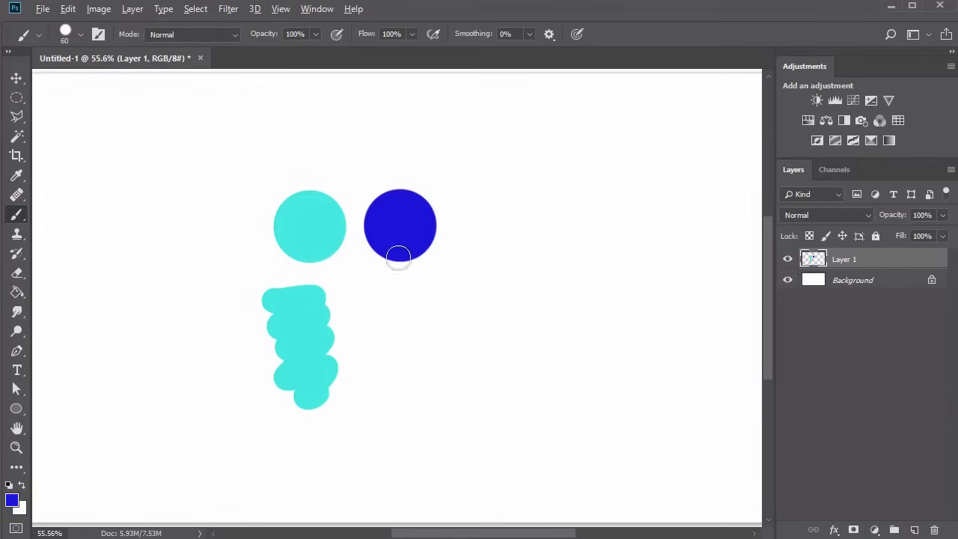
pyautogui.moveTo(367, 299)
pyautogui.mouseDown()
pyautogui.moveTo(409, 313)
pyautogui.moveTo(425, 349)
pyautogui.moveTo(428, 383)
pyautogui.mouseUp()
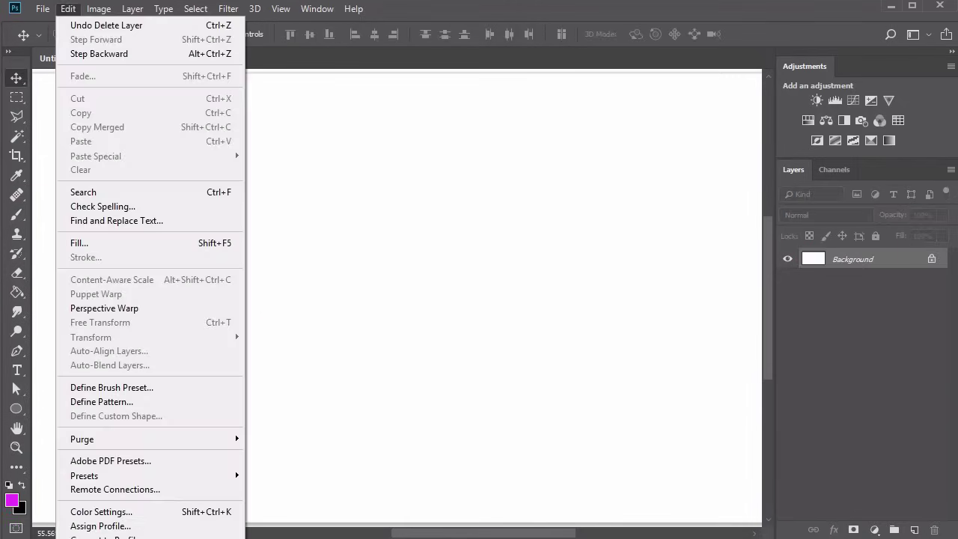
# Open the keyboard shortcuts for Tools, accept B as the Brush Tool's shortcut and confirm the settings
pyautogui.press('Escape')
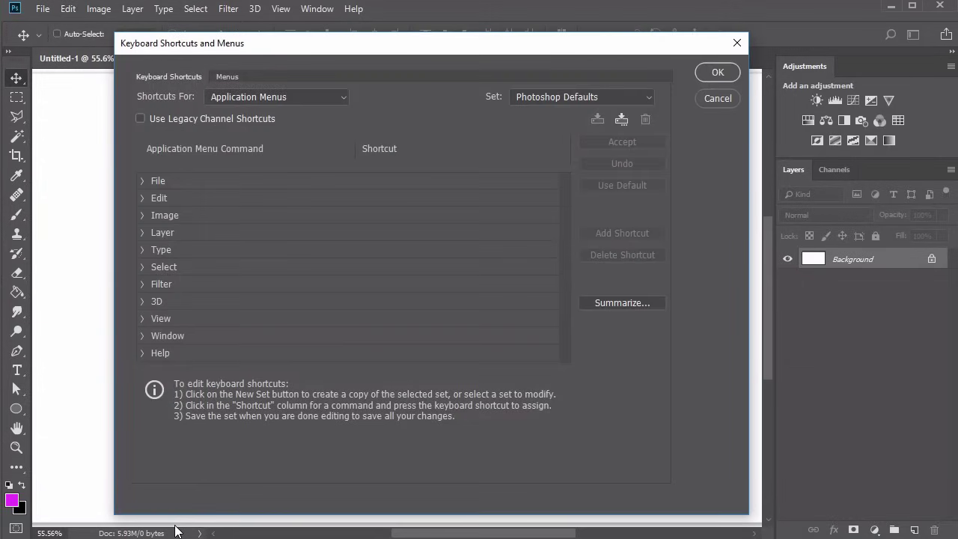
pyautogui.click(341, 96)
pyautogui.click(334, 136)
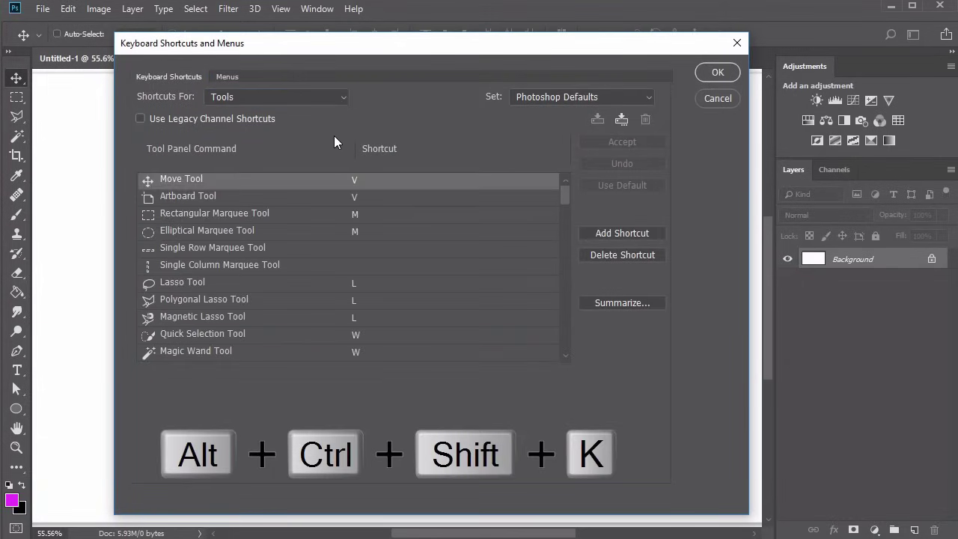
pyautogui.moveTo(561, 210); pyautogui.dragTo(555, 231)
pyautogui.click(418, 258)
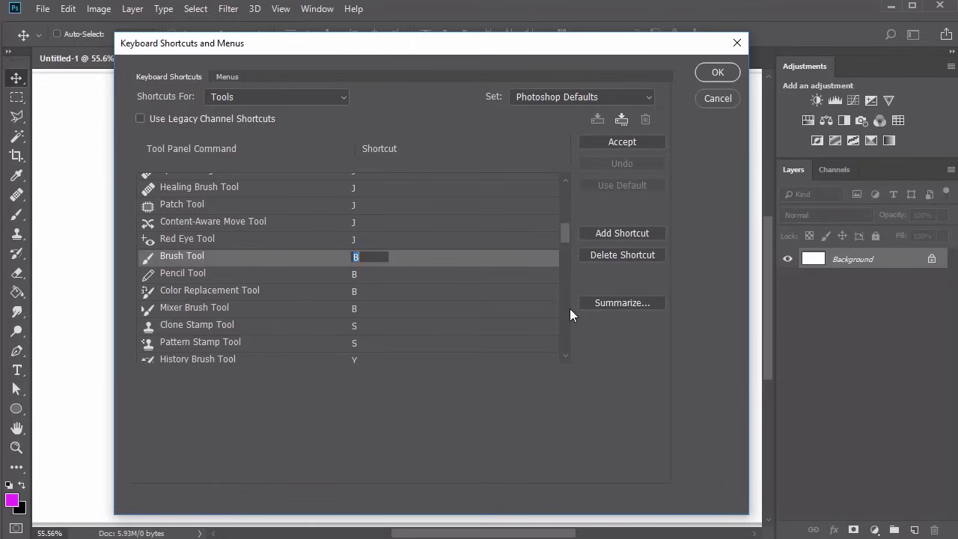
pyautogui.click(624, 145)
pyautogui.click(718, 72)
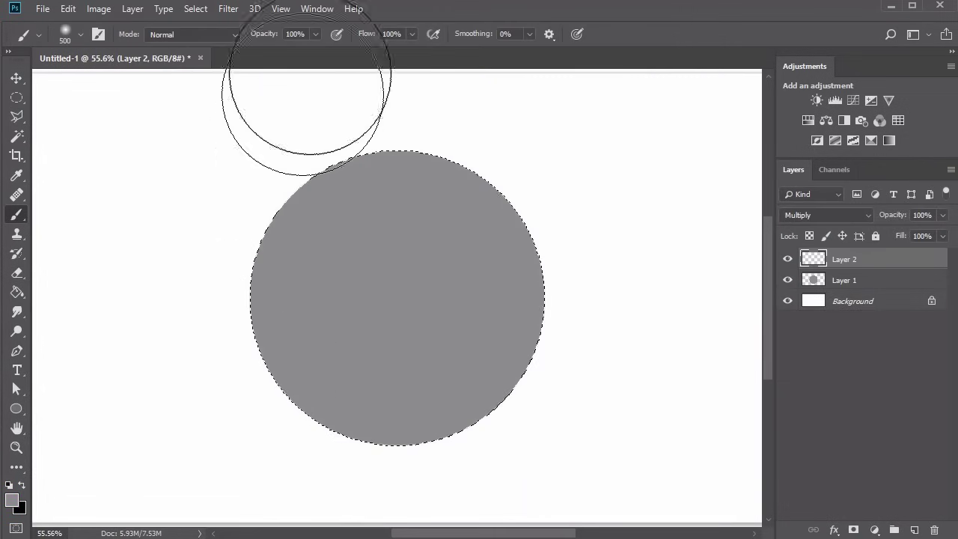
# Enable pressure-controlled opacity and shade the lower part of the grey sphere on Layer 2, enlarging the soft brush to 800 px
pyautogui.click(336, 34)
pyautogui.moveTo(229, 400)
pyautogui.mouseDown()
pyautogui.moveTo(225, 350)
pyautogui.moveTo(312, 425)
pyautogui.moveTo(371, 442)
pyautogui.moveTo(489, 432)
pyautogui.moveTo(547, 395)
pyautogui.moveTo(581, 316)
pyautogui.moveTo(572, 168)
pyautogui.moveTo(581, 305)
pyautogui.moveTo(559, 362)
pyautogui.moveTo(516, 411)
pyautogui.moveTo(430, 462)
pyautogui.moveTo(318, 464)
pyautogui.moveTo(243, 425)
pyautogui.moveTo(218, 382)
pyautogui.moveTo(213, 323)
pyautogui.moveTo(290, 434)
pyautogui.moveTo(397, 458)
pyautogui.moveTo(500, 429)
pyautogui.moveTo(539, 404)
pyautogui.mouseUp()
pyautogui.press(']')
pyautogui.press(']')
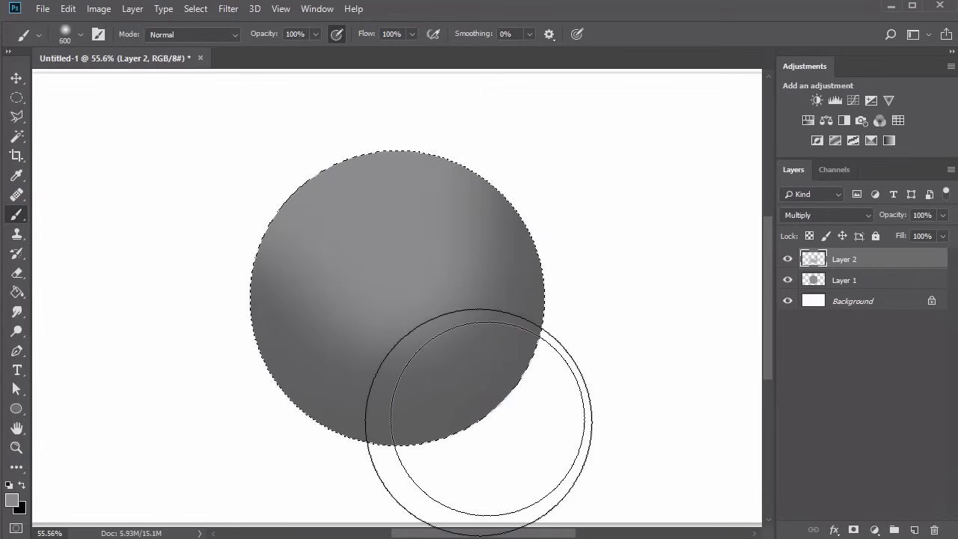
pyautogui.press(']')
pyautogui.press(']')
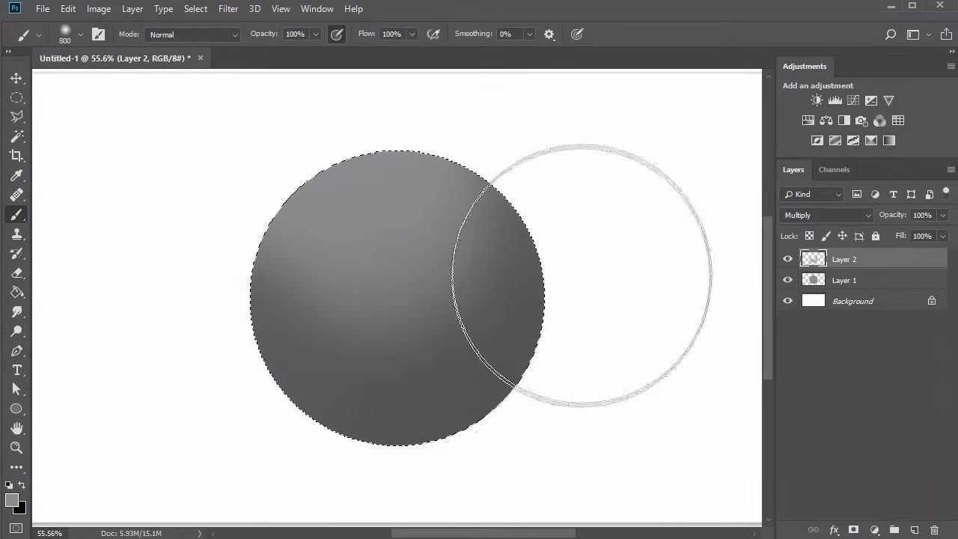
# Reduce the soft brush to 250 px and paint a darker shadow along the sphere's lower edge on Layer 2
pyautogui.press('[')
pyautogui.press('[')
pyautogui.press('[')
pyautogui.press('[')
pyautogui.press('[')
pyautogui.press('[')
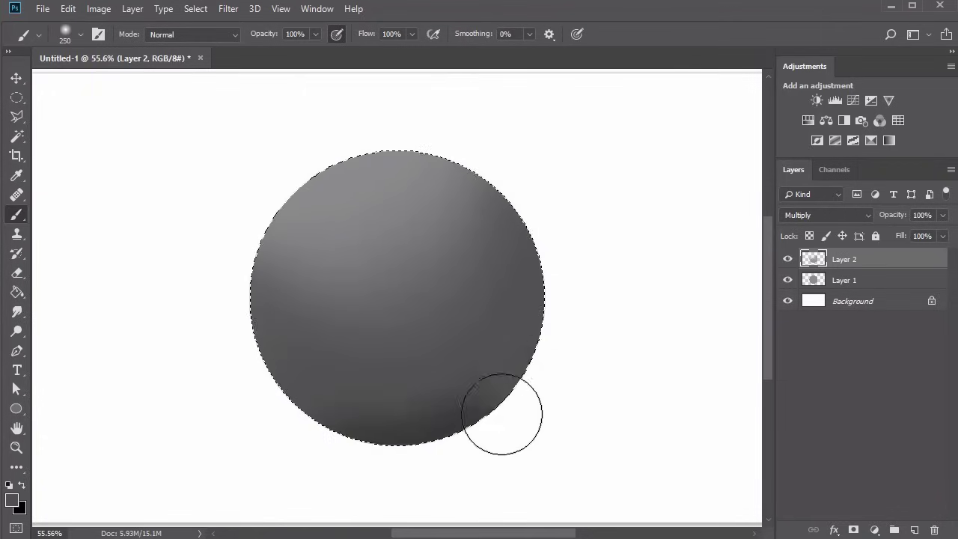
# Add Layer 3 in Multiply mode, deepen the sphere's lower shadow with a 400 px soft brush and swap the foreground and background colours
pyautogui.hotkey('ctrl', 'shift', 'alt', 'n')
pyautogui.press(']')
pyautogui.press(']')
pyautogui.press(']')
pyautogui.press(']')
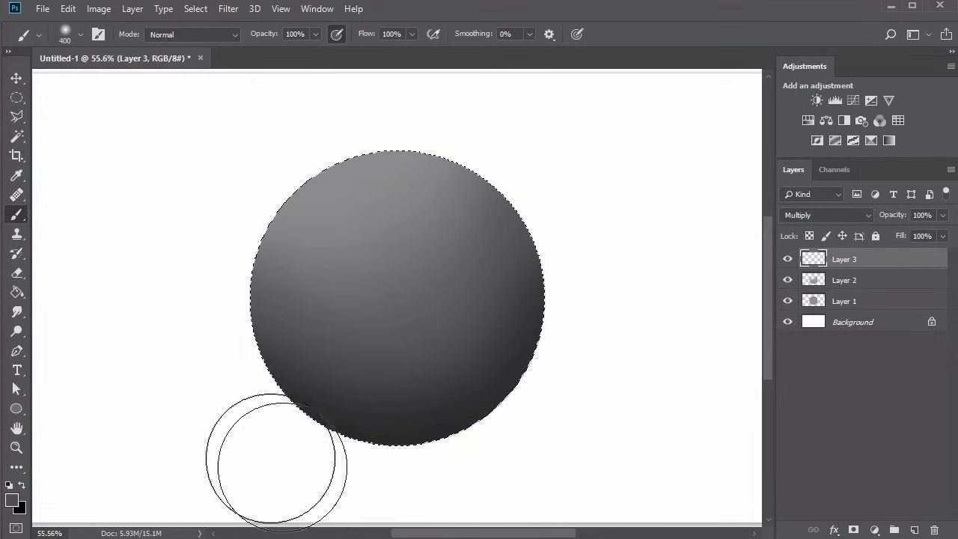
pyautogui.press('x')
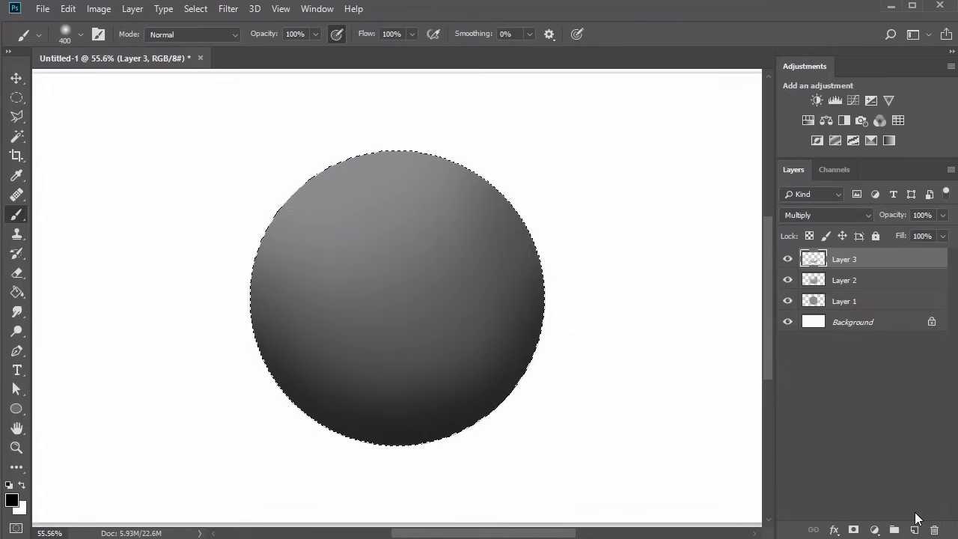
# Add Layer 4 and paint a soft white highlight on the sphere's upper left at 300 px, finishing at 41% brush opacity
pyautogui.click(914, 530)
pyautogui.press('v')
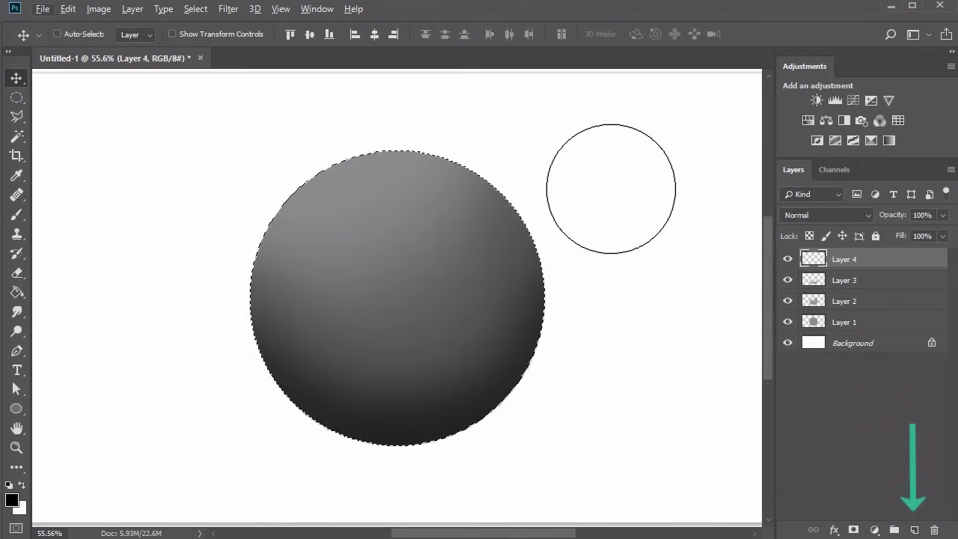
pyautogui.press('b')
pyautogui.press('alt')
pyautogui.moveTo(400, 190)
pyautogui.mouseDown()
pyautogui.moveTo(338, 182)
pyautogui.moveTo(352, 200)
pyautogui.mouseUp()
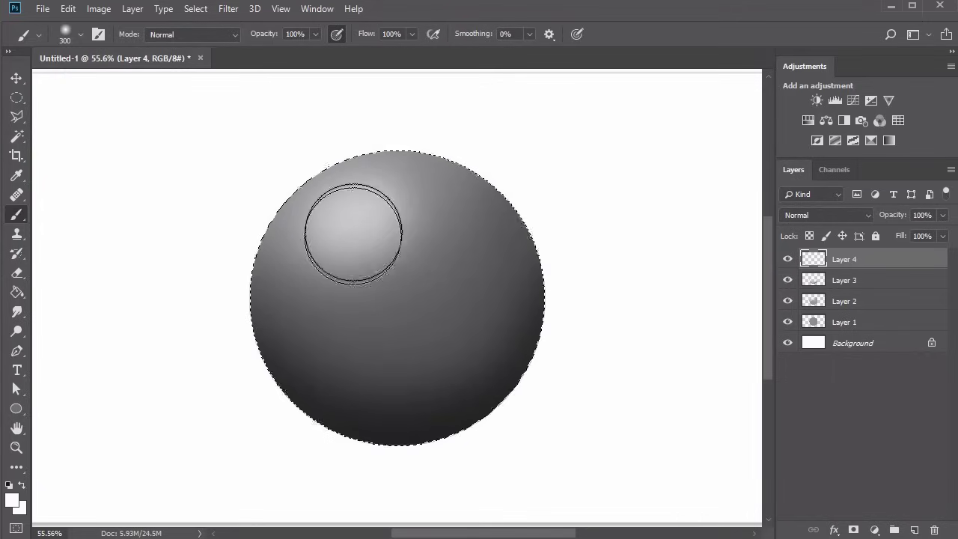
pyautogui.click(315, 34)
pyautogui.moveTo(320, 51); pyautogui.dragTo(274, 51)
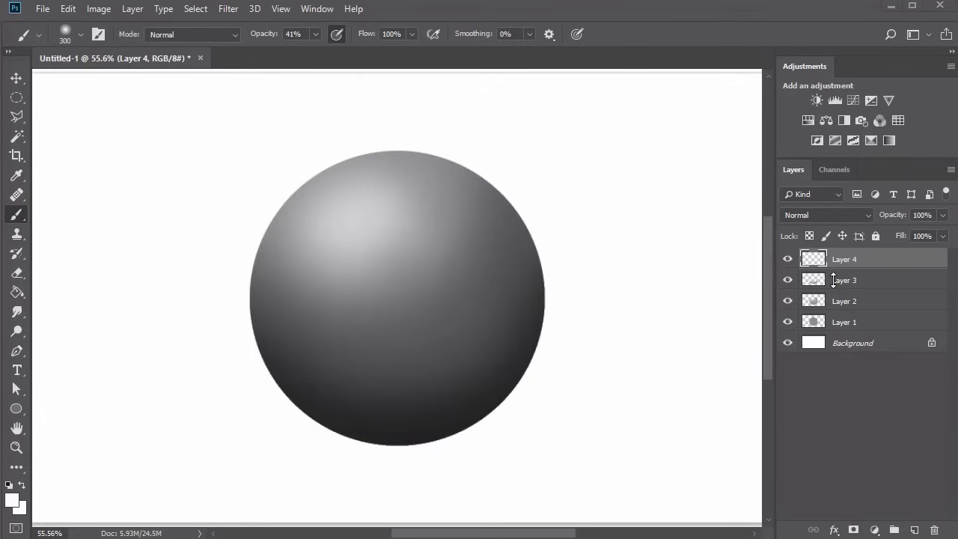
# Merge the four sphere layers, Layer 1 through Layer 4
pyautogui.keyDown('shift'); pyautogui.click(844, 322); pyautogui.keyUp('shift')
pyautogui.rightClick(847, 318)
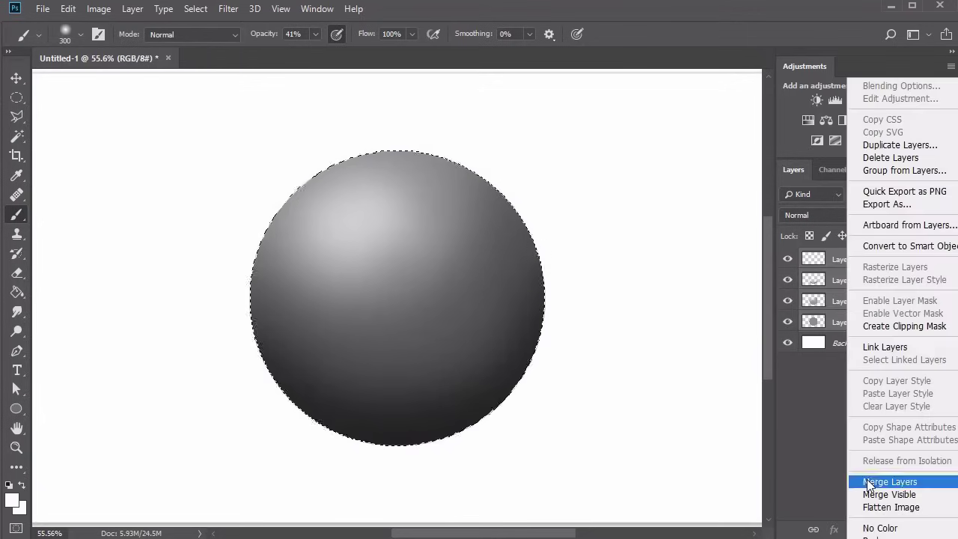
pyautogui.click(866, 483)
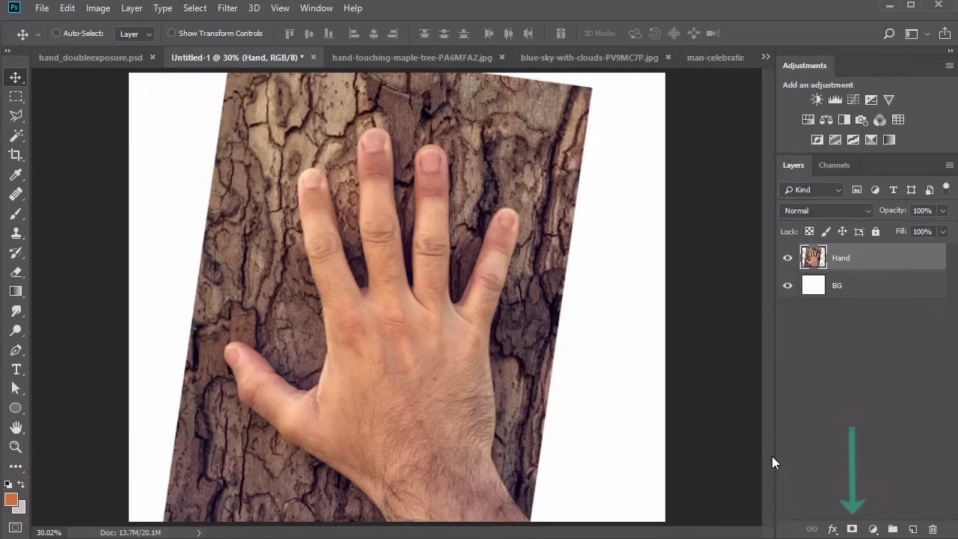
# Add a layer mask to the Hand layer and paint it black with a 125 px brush to hide the bark around the hand
pyautogui.click(852, 528)
pyautogui.press('b')
pyautogui.moveTo(535, 427)
pyautogui.mouseDown()
pyautogui.moveTo(564, 227)
pyautogui.moveTo(497, 98)
pyautogui.moveTo(330, 105)
pyautogui.moveTo(487, 86)
pyautogui.moveTo(257, 264)
pyautogui.moveTo(171, 514)
pyautogui.moveTo(199, 337)
pyautogui.moveTo(302, 331)
pyautogui.moveTo(422, 100)
pyautogui.moveTo(470, 137)
pyautogui.moveTo(470, 161)
pyautogui.mouseUp()
pyautogui.moveTo(526, 180)
pyautogui.mouseDown()
pyautogui.moveTo(535, 292)
pyautogui.moveTo(542, 214)
pyautogui.moveTo(525, 345)
pyautogui.moveTo(537, 264)
pyautogui.moveTo(511, 372)
pyautogui.moveTo(523, 452)
pyautogui.moveTo(521, 390)
pyautogui.moveTo(514, 452)
pyautogui.moveTo(547, 489)
pyautogui.mouseUp()
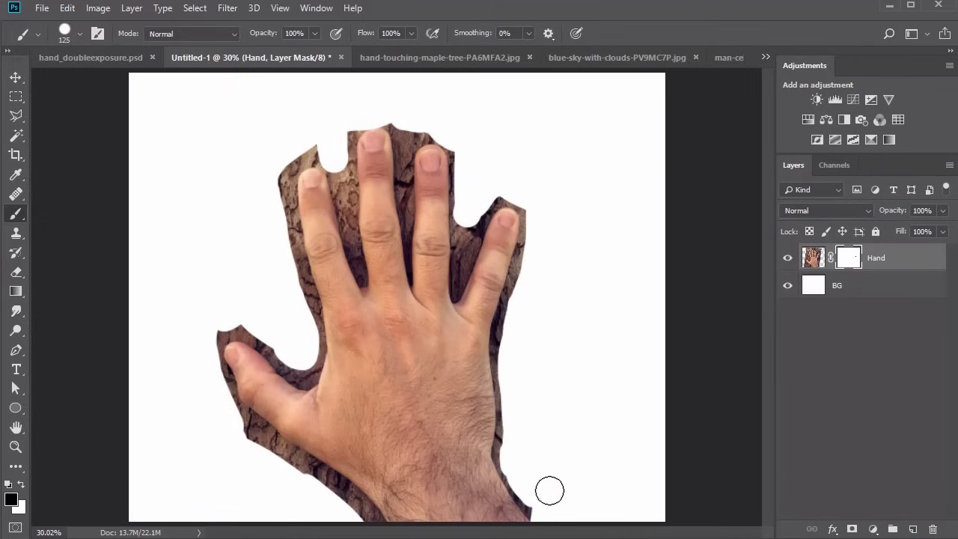
pyautogui.moveTo(273, 468)
pyautogui.mouseDown()
pyautogui.moveTo(294, 470)
pyautogui.moveTo(343, 507)
pyautogui.mouseUp()
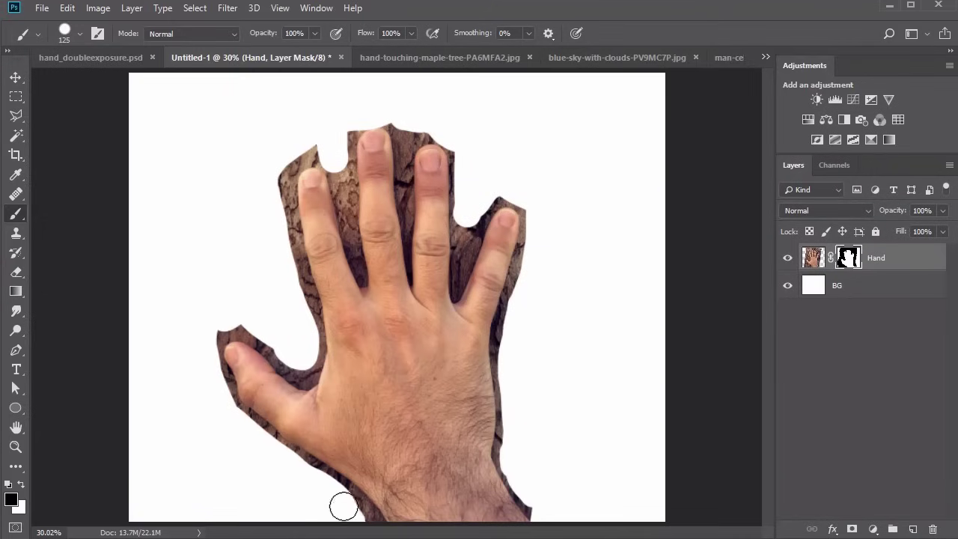
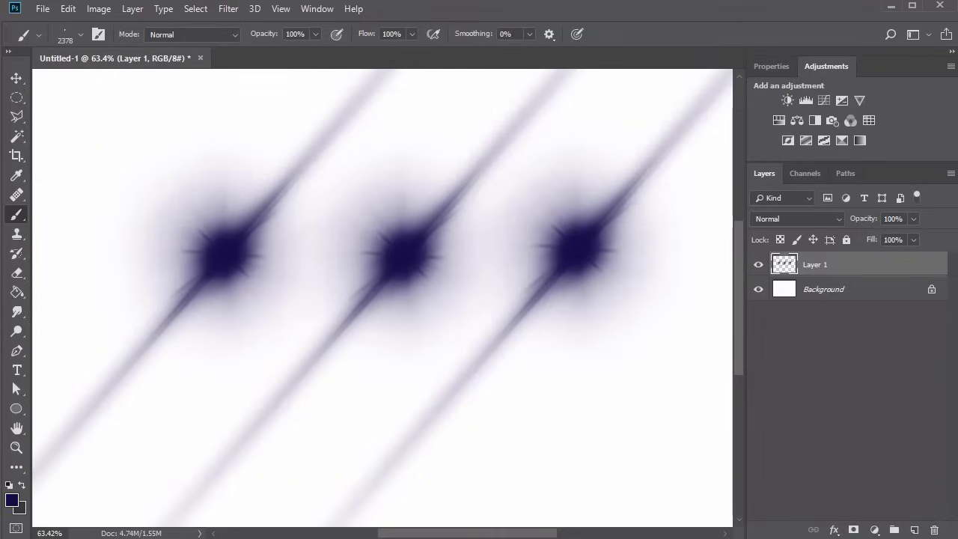
# Clear the flare marks from Layer 1 and look through the 42 Lens_Flare_and_Stars_PS_Brushes set
pyautogui.press('Delete')
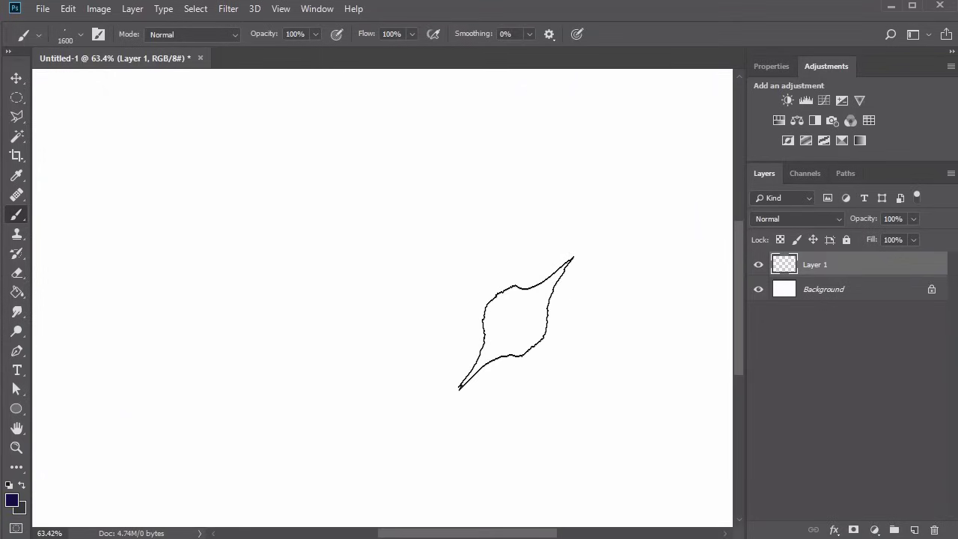
pyautogui.press('F5')
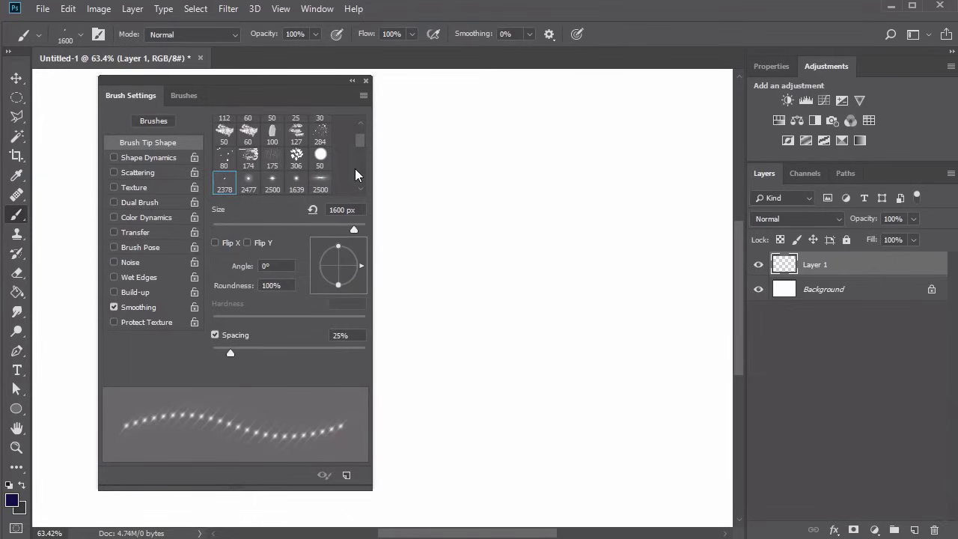
pyautogui.click(162, 124)
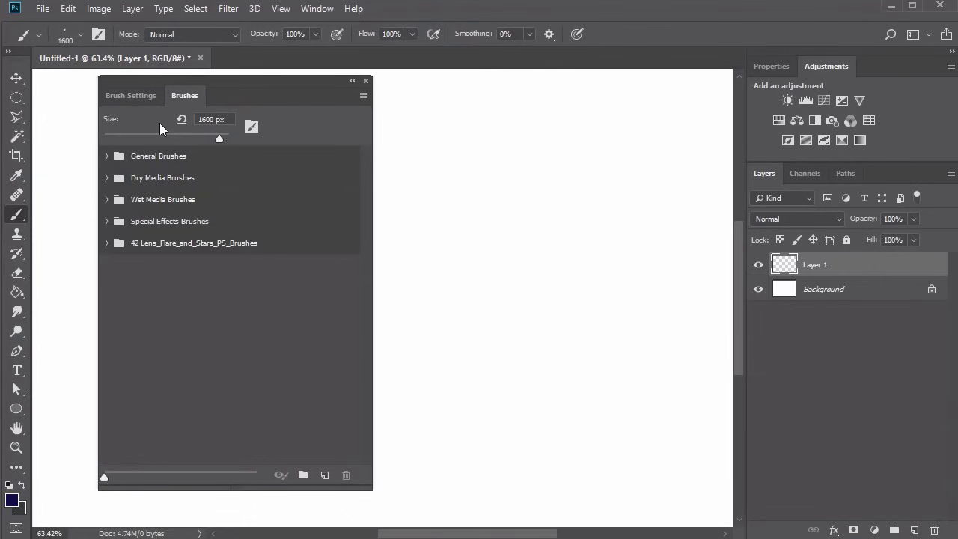
pyautogui.click(107, 245)
pyautogui.scroll(-5, 367, 329)
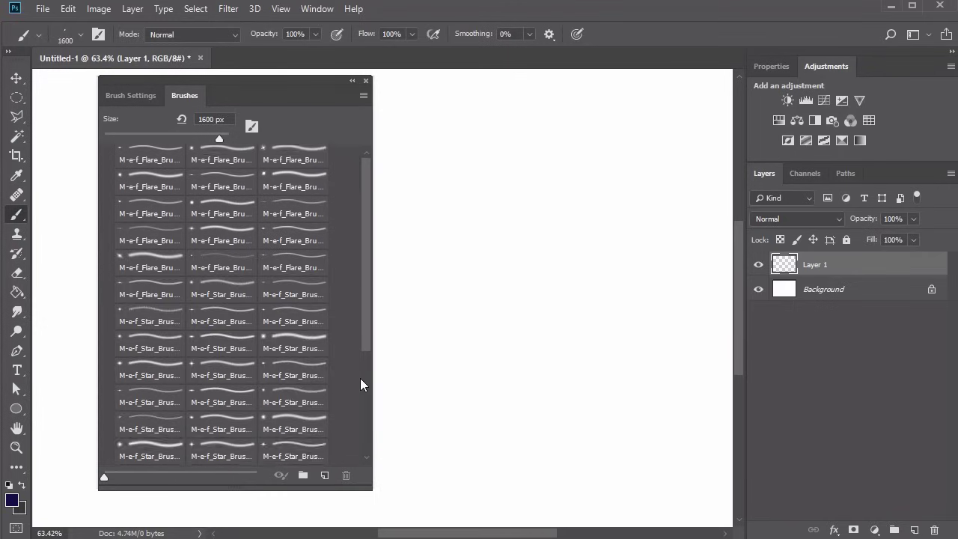
pyautogui.scroll(5, 360, 378)
pyautogui.click(138, 96)
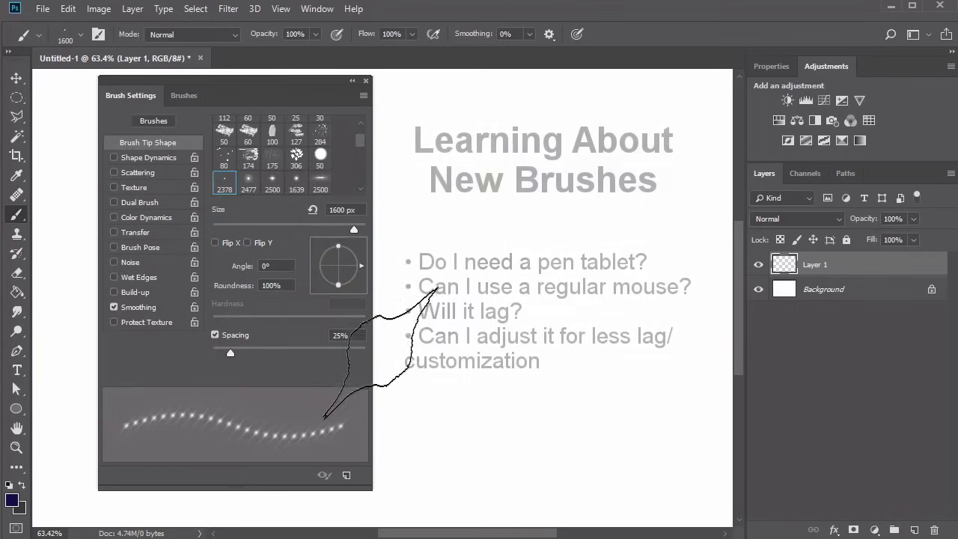
# Select several flare brushes from the lens flare set in turn, ending with the 2212 px one, and view each brush's tip settings
pyautogui.click(186, 100)
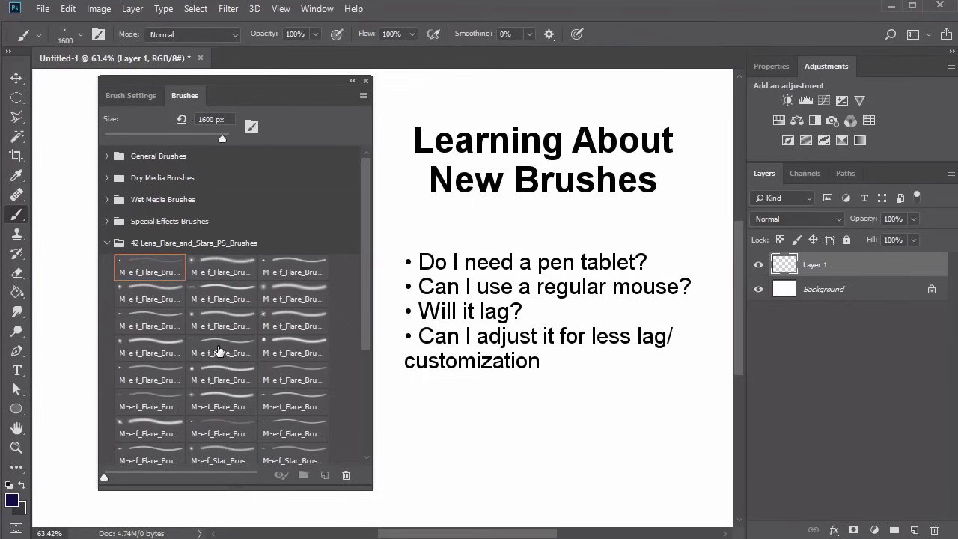
pyautogui.click(220, 349)
pyautogui.click(140, 96)
pyautogui.click(185, 97)
pyautogui.click(286, 271)
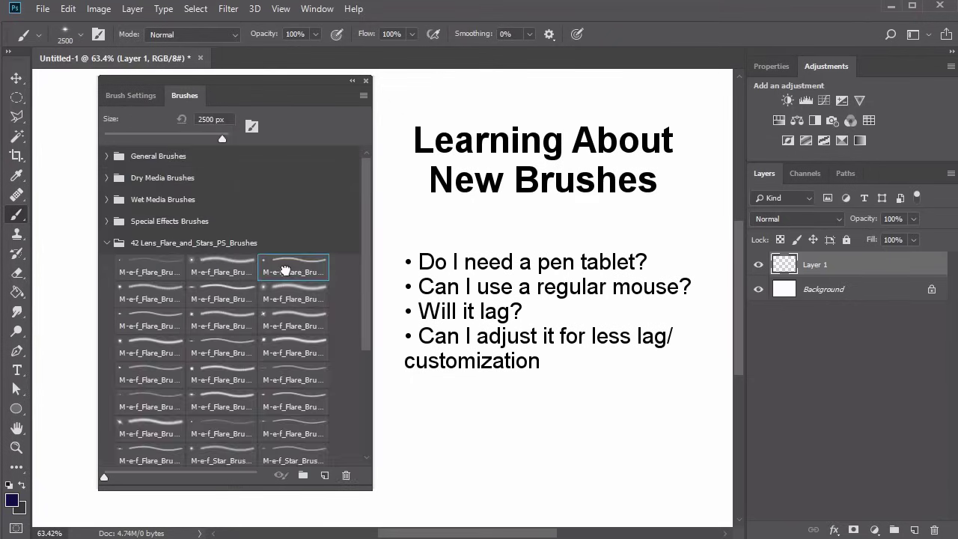
pyautogui.click(142, 99)
pyautogui.click(184, 95)
pyautogui.click(289, 429)
pyautogui.click(140, 93)
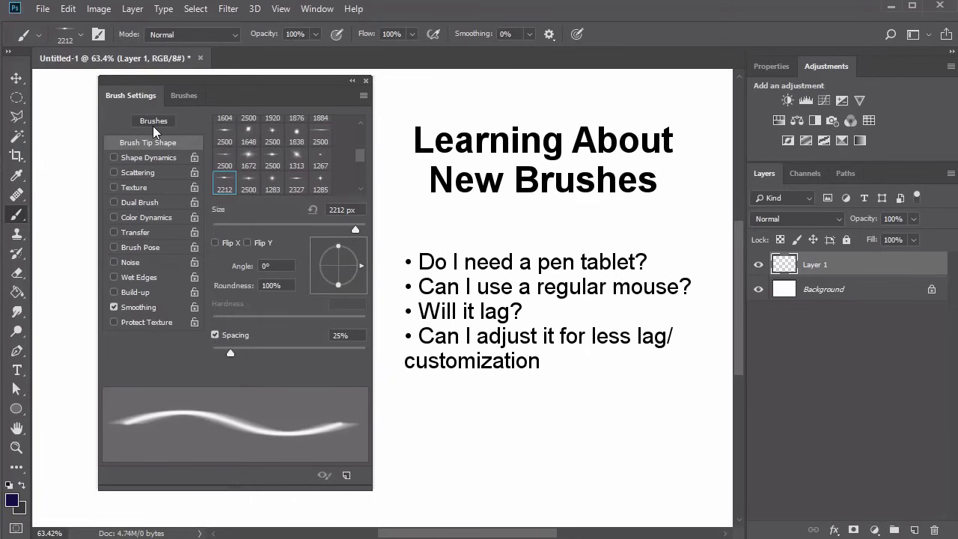
# Choose the 1385 px star brush from the lens flare set and stamp it once on the blank canvas
pyautogui.click(185, 95)
pyautogui.click(281, 383)
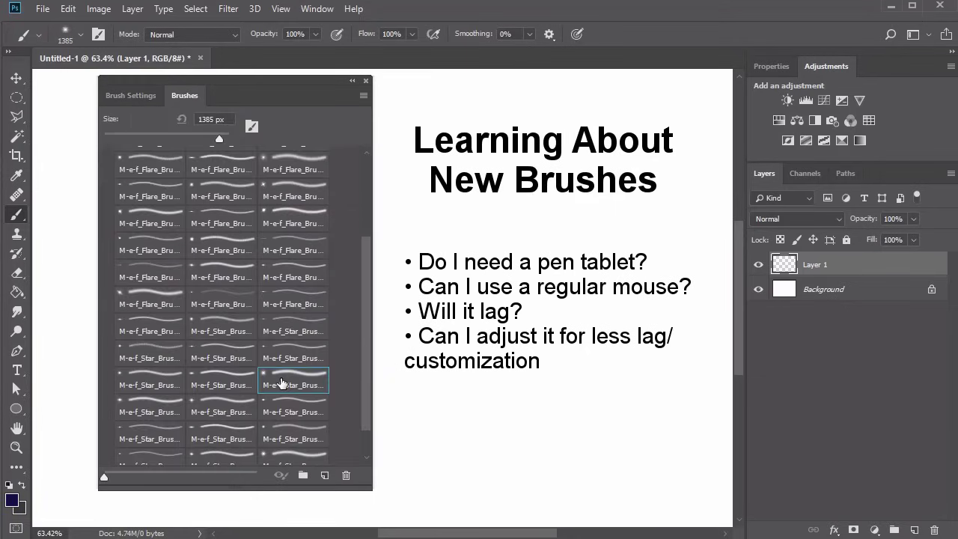
pyautogui.click(138, 96)
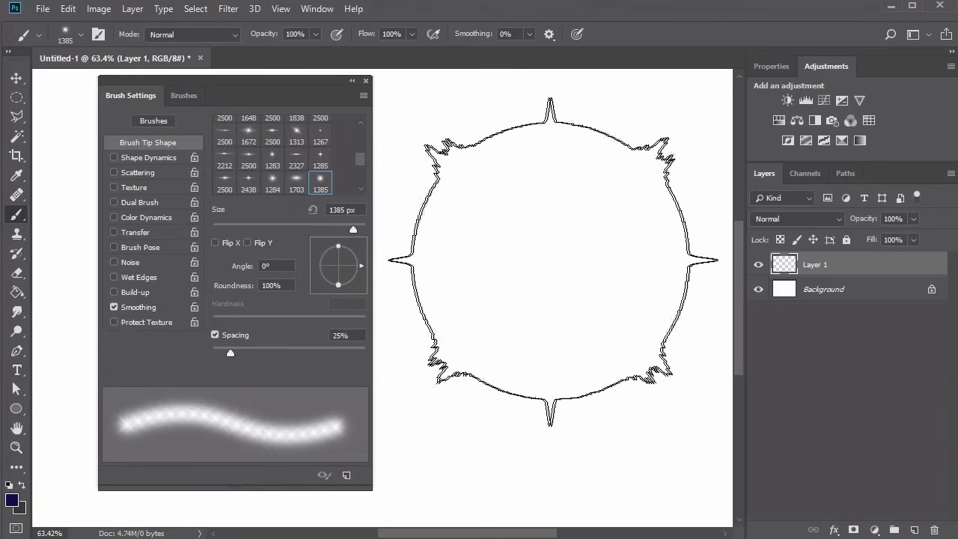
pyautogui.click(550, 274)
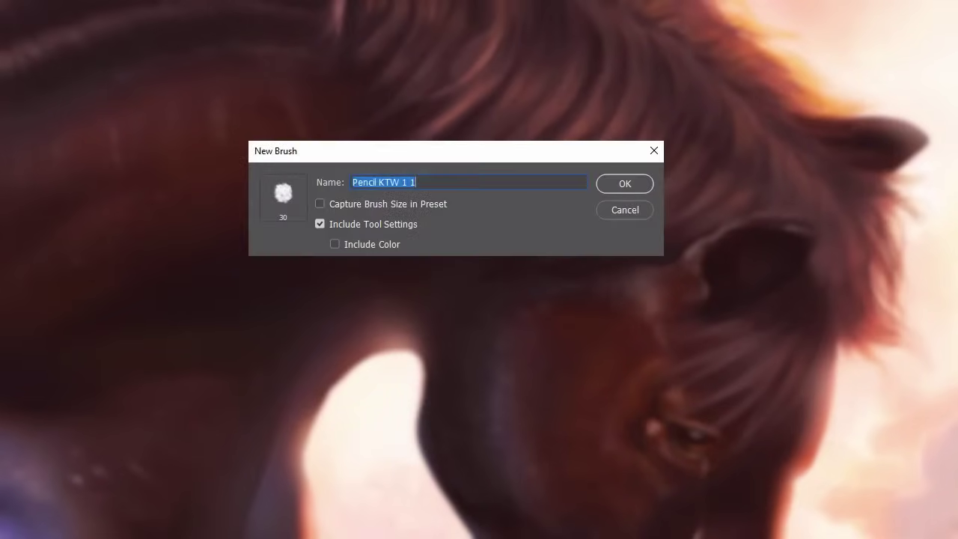
# Enter a new name for the pencil brush preset and name the brush sampled from the scribble New Brush
pyautogui.write('New')
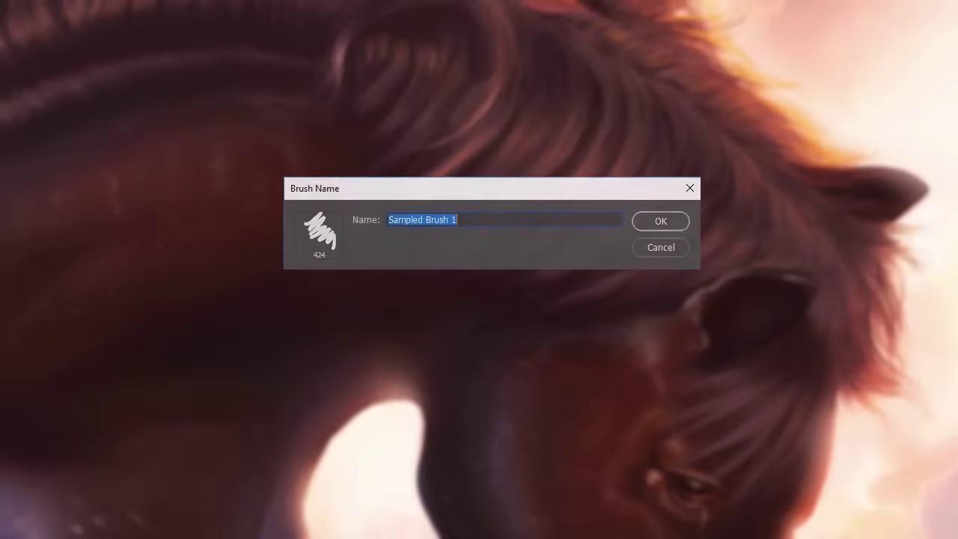
pyautogui.write('N')
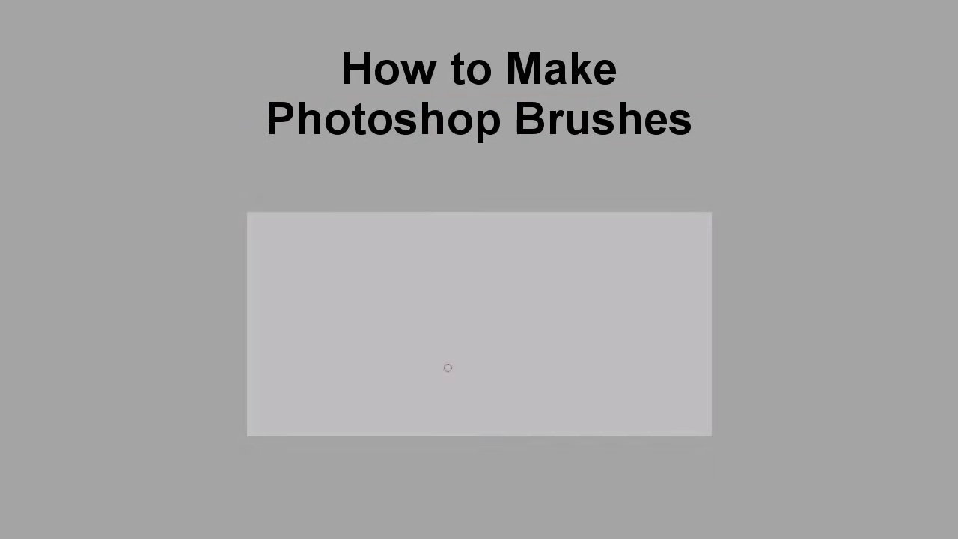
# Draw two short freehand strokes on the blank canvas
pyautogui.moveTo(446, 367); pyautogui.dragTo(525, 365)
pyautogui.moveTo(410, 302)
pyautogui.mouseDown()
pyautogui.moveTo(539, 266)
pyautogui.moveTo(436, 386)
pyautogui.mouseUp()
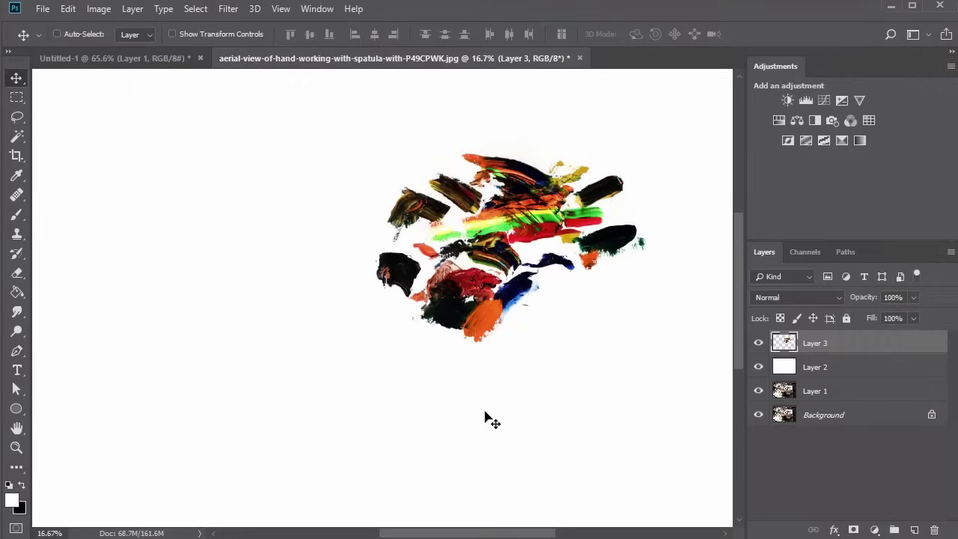
# Select the coloured paint daubs on Layer 3 with a rectangular marquee and define them as a brush preset named Paint
pyautogui.click(17, 98)
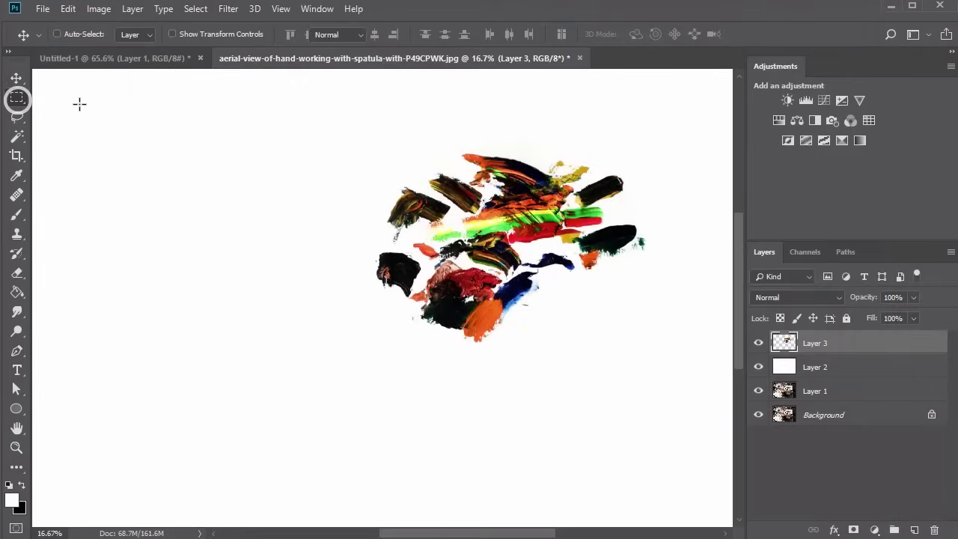
pyautogui.moveTo(329, 113); pyautogui.dragTo(693, 369)
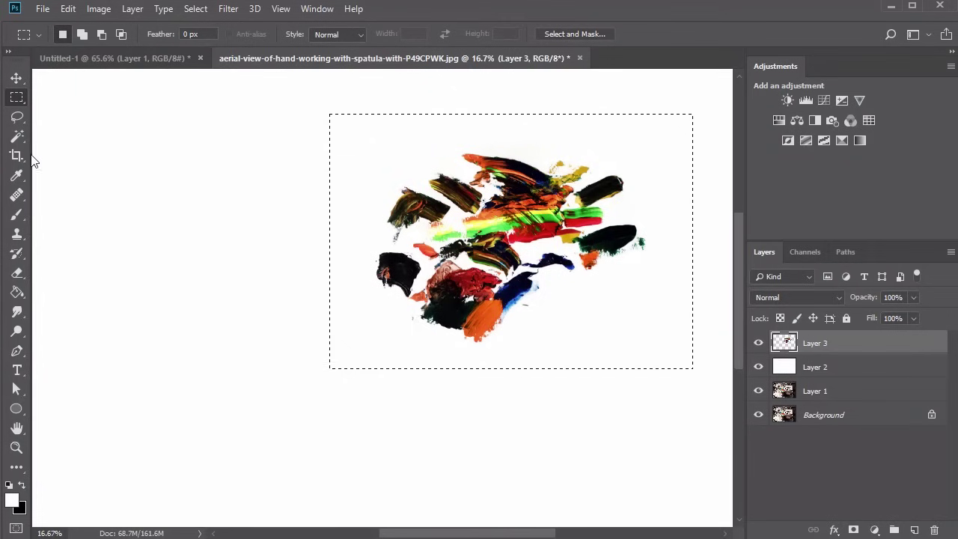
pyautogui.click(68, 8)
pyautogui.click(167, 385)
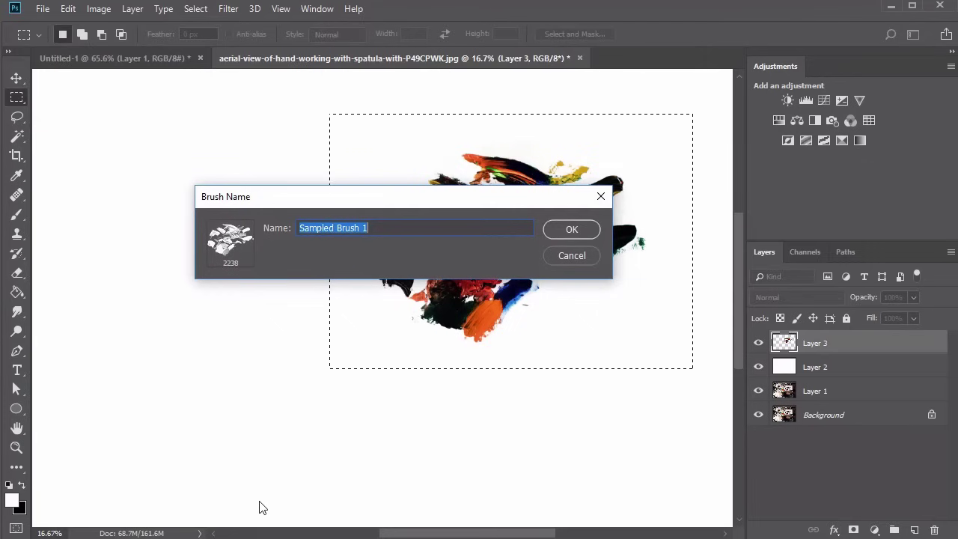
pyautogui.write('Paint')
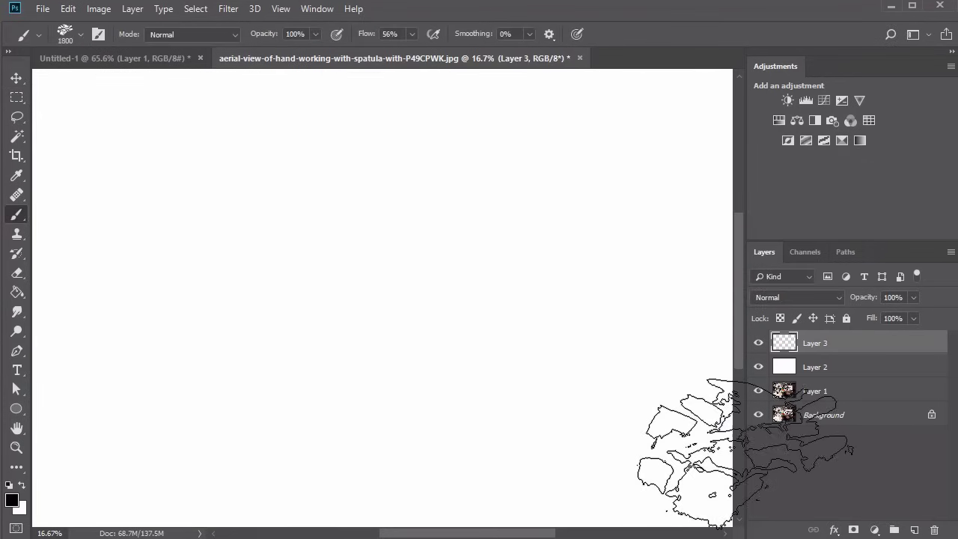
# Stamp the Paint brush once at 1800 px, and paint a wavy 300 px stroke below it with Shape Dynamics enabled
pyautogui.press('F5')
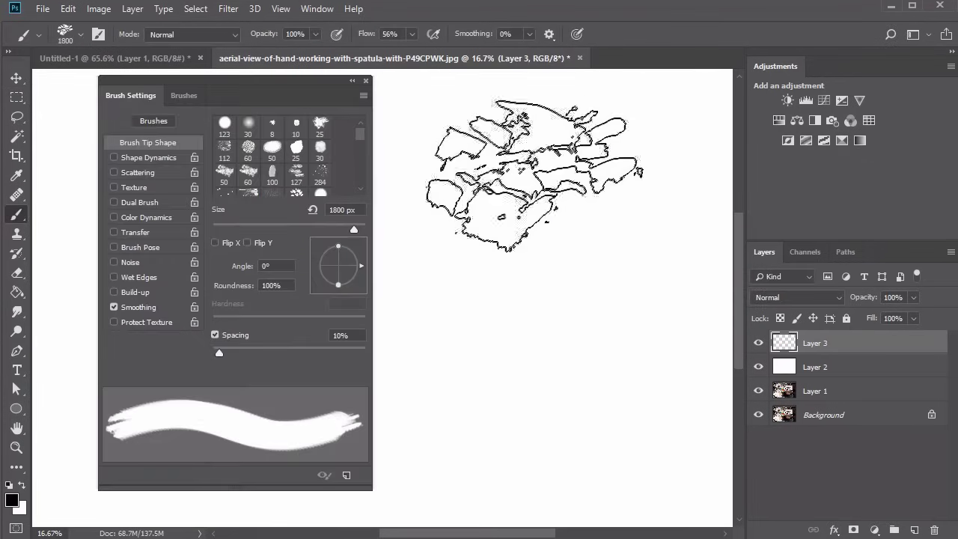
pyautogui.click(536, 178)
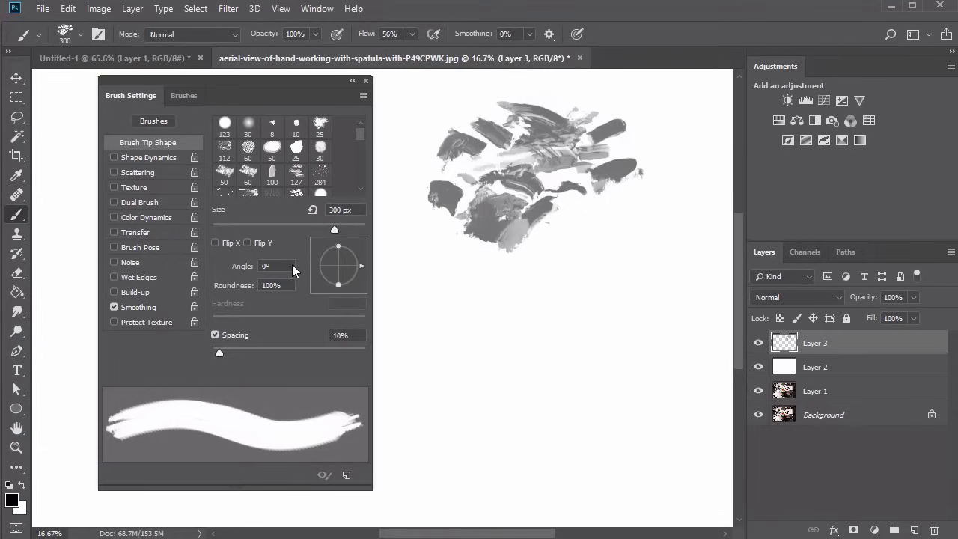
pyautogui.click(153, 158)
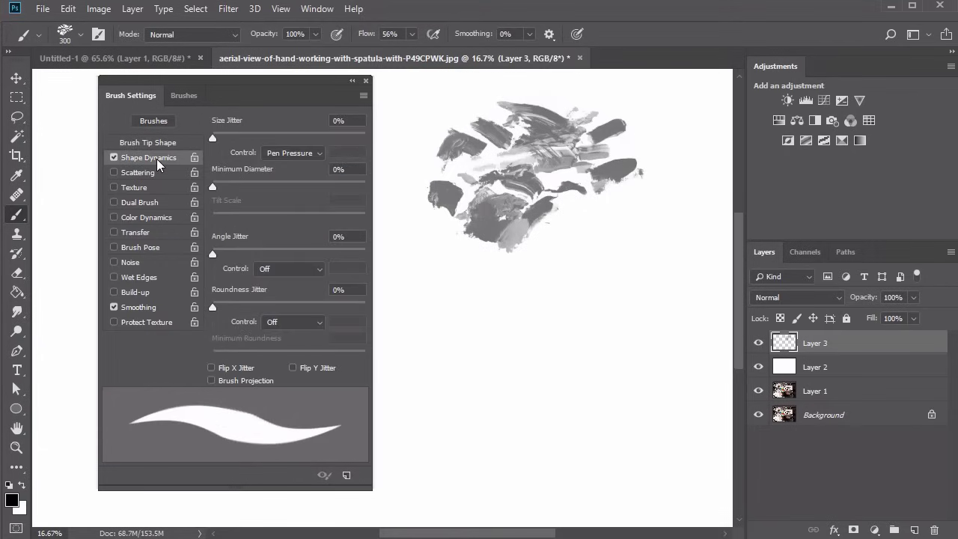
pyautogui.moveTo(399, 295)
pyautogui.mouseDown()
pyautogui.moveTo(515, 296)
pyautogui.moveTo(620, 268)
pyautogui.moveTo(700, 263)
pyautogui.mouseUp()
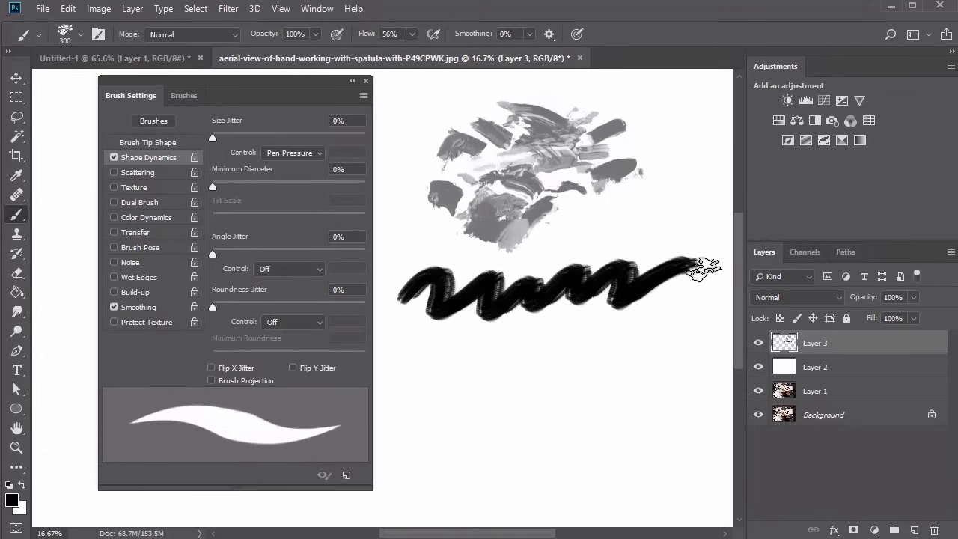
# Paint one test stroke with only Scattering enabled and another beneath it with only Texture enabled, Shape Dynamics being off
pyautogui.click(114, 157)
pyautogui.click(114, 172)
pyautogui.moveTo(397, 362); pyautogui.dragTo(687, 375)
pyautogui.click(114, 172)
pyautogui.click(114, 187)
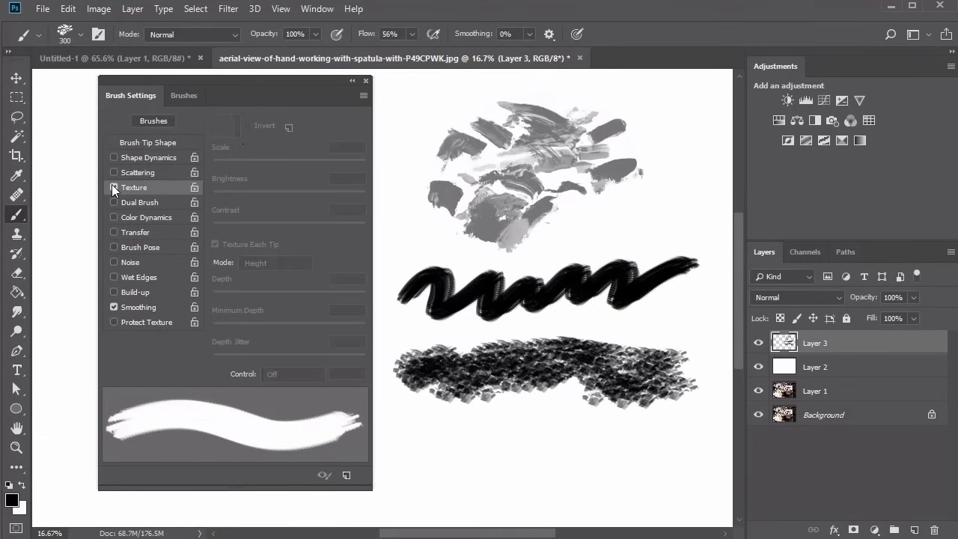
pyautogui.moveTo(401, 456)
pyautogui.mouseDown()
pyautogui.moveTo(480, 445)
pyautogui.moveTo(566, 461)
pyautogui.moveTo(722, 434)
pyautogui.mouseUp()
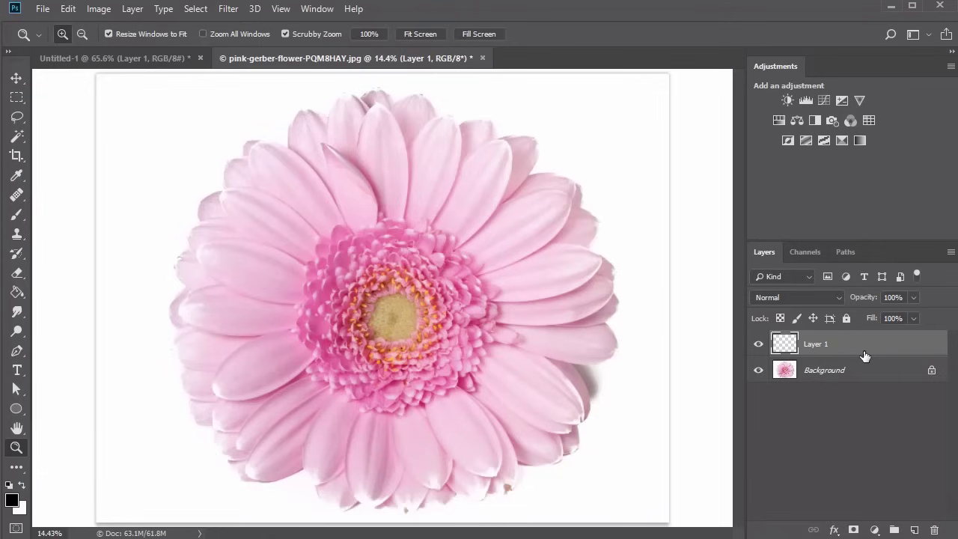
# Select the pink flower on the Background layer with a rectangular marquee and define it as a brush preset named Flower
pyautogui.click(815, 374)
pyautogui.press('v')
pyautogui.click(17, 98)
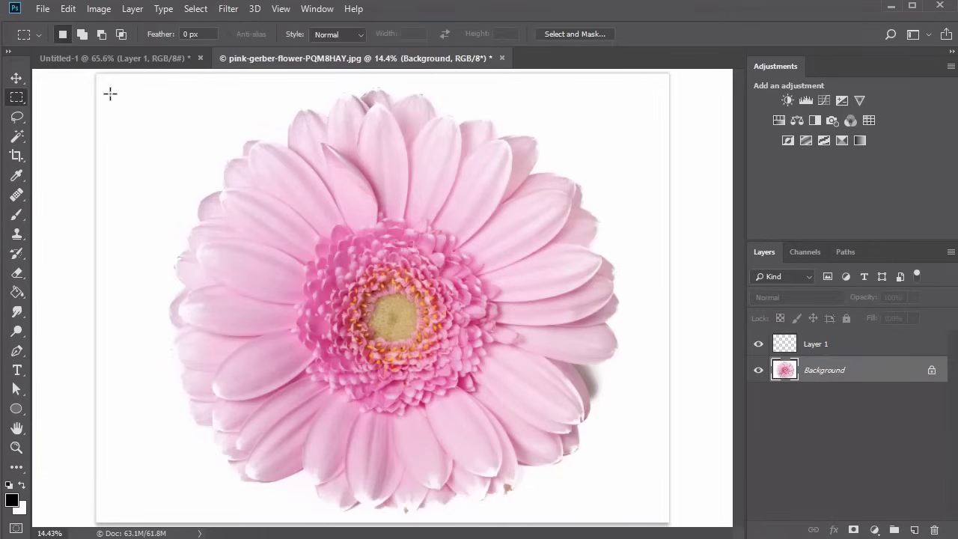
pyautogui.moveTo(136, 84)
pyautogui.mouseDown()
pyautogui.moveTo(389, 224)
pyautogui.moveTo(610, 366)
pyautogui.moveTo(636, 455)
pyautogui.moveTo(637, 515)
pyautogui.mouseUp()
pyautogui.click(68, 8)
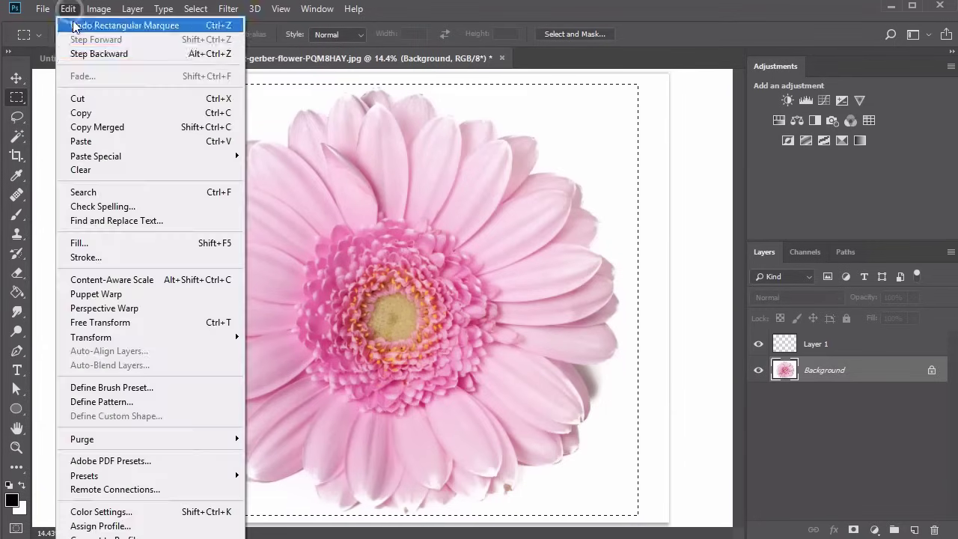
pyautogui.click(137, 384)
pyautogui.write('Flower')
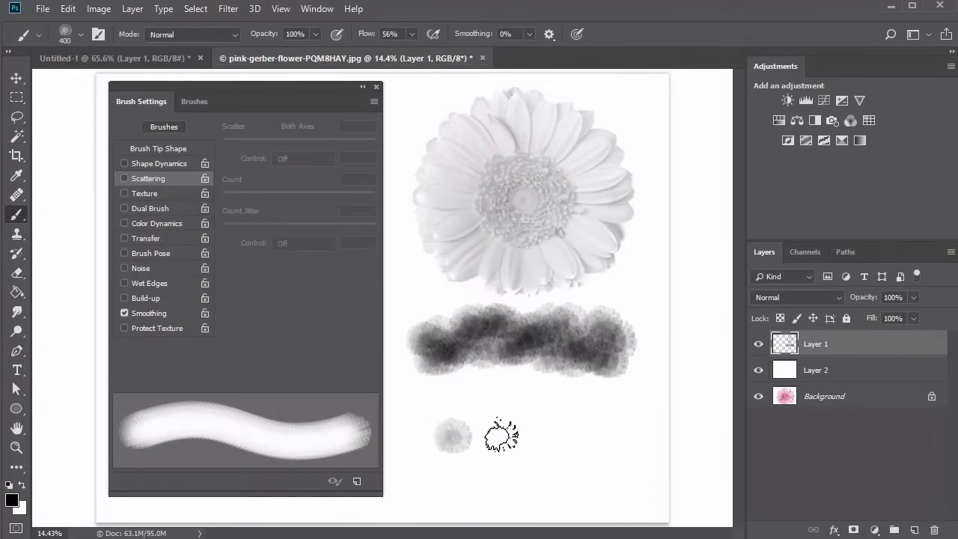
# Stamp the 400 px Flower brush three more times in a row beside the small flower on Layer 1
pyautogui.click(498, 434)
pyautogui.click(547, 434)
pyautogui.click(596, 434)
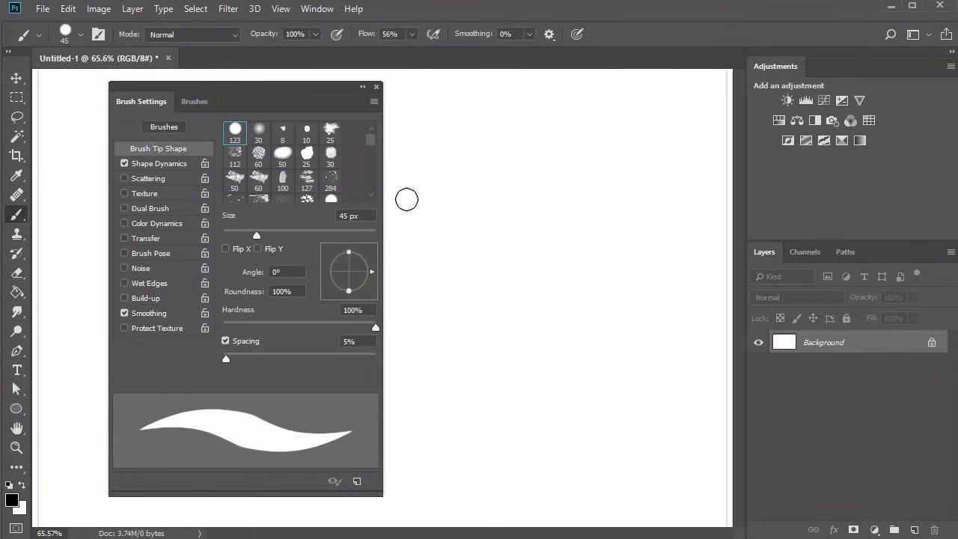
# Paint a wavy stroke with the 45 px hard round brush, and a second one below with Dual Brush enabled in Color Burn mode
pyautogui.moveTo(438, 178)
pyautogui.mouseDown()
pyautogui.moveTo(472, 138)
pyautogui.moveTo(510, 138)
pyautogui.moveTo(579, 180)
pyautogui.moveTo(626, 173)
pyautogui.moveTo(658, 176)
pyautogui.mouseUp()
pyautogui.click(150, 208)
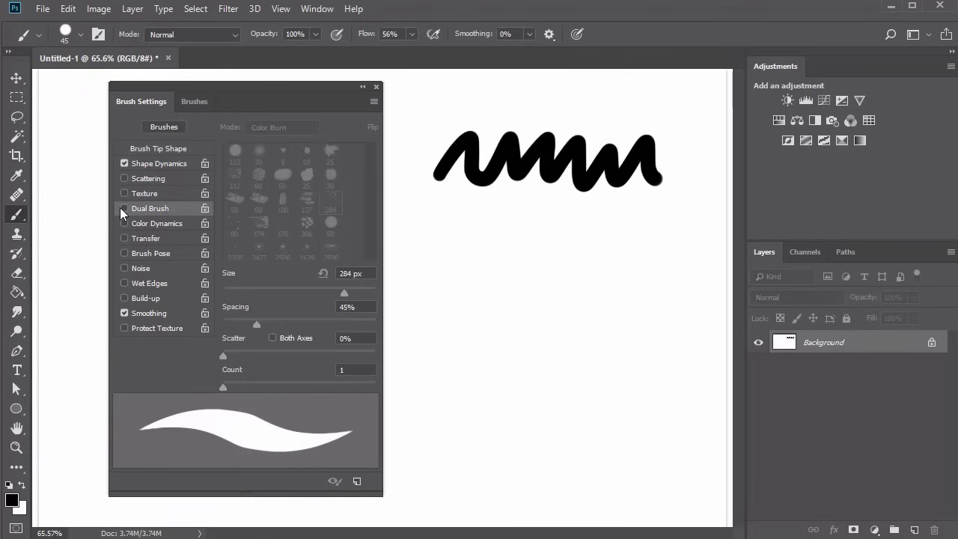
pyautogui.click(124, 208)
pyautogui.moveTo(438, 267)
pyautogui.mouseDown()
pyautogui.moveTo(474, 289)
pyautogui.moveTo(643, 270)
pyautogui.moveTo(668, 284)
pyautogui.mouseUp()
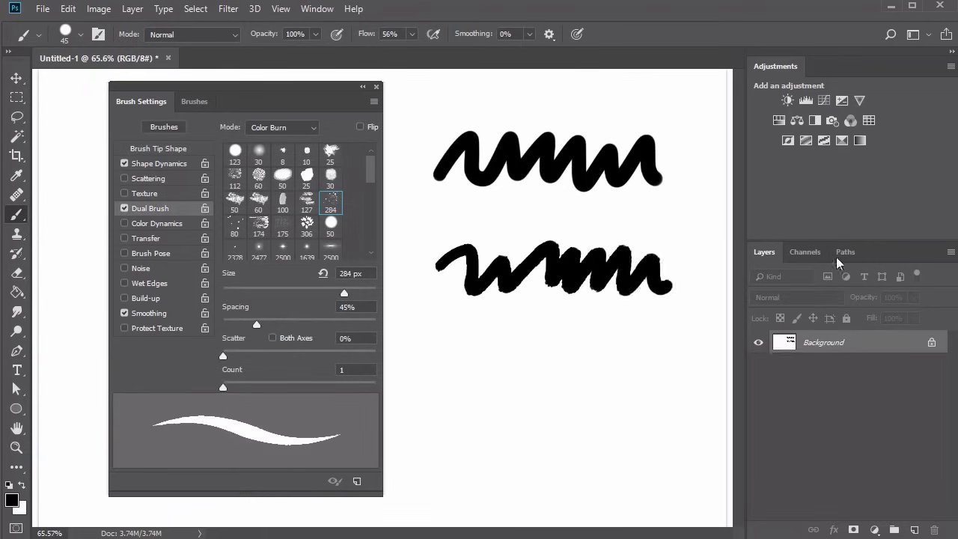
# Save the dual-brush setup as a new brush preset named Textured Taper, with tool settings included
pyautogui.click(357, 481)
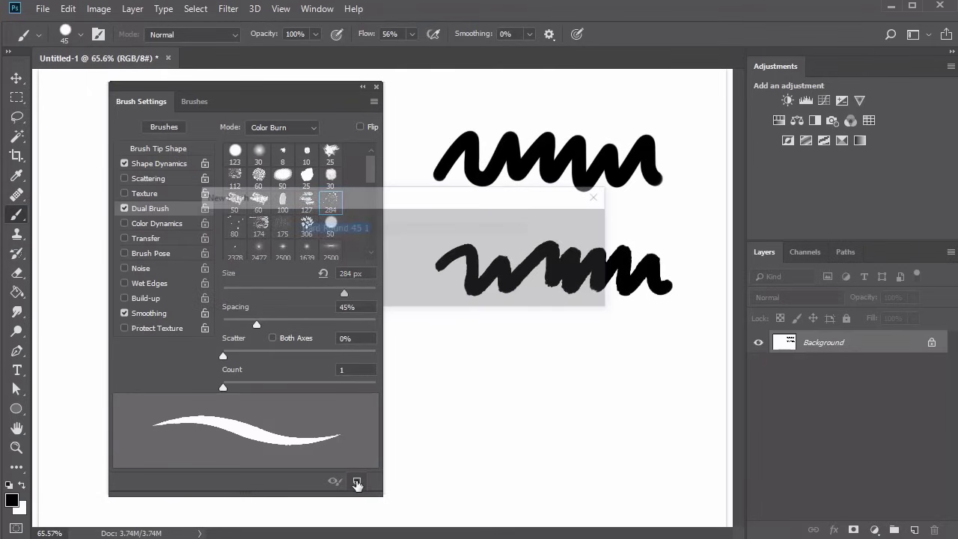
pyautogui.write('Textured Taper')
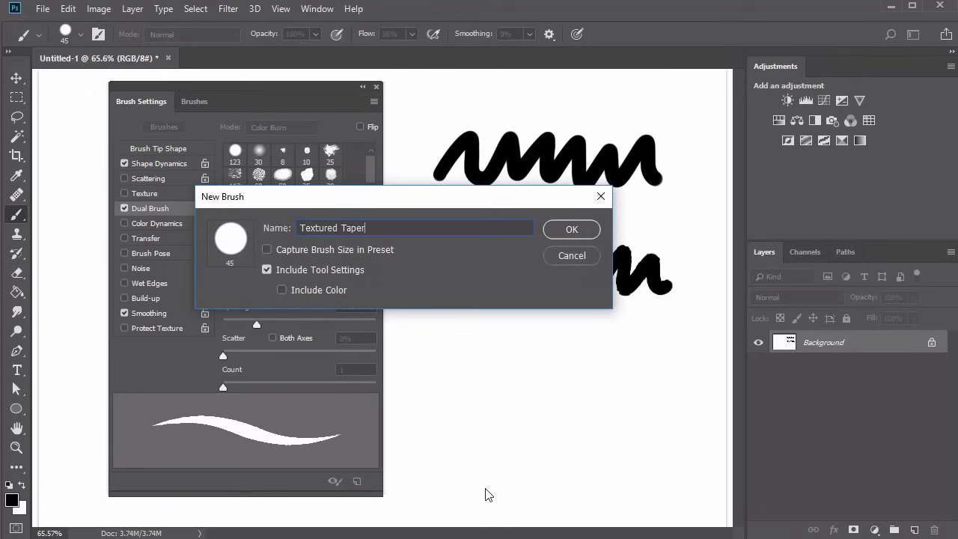
pyautogui.click(571, 231)
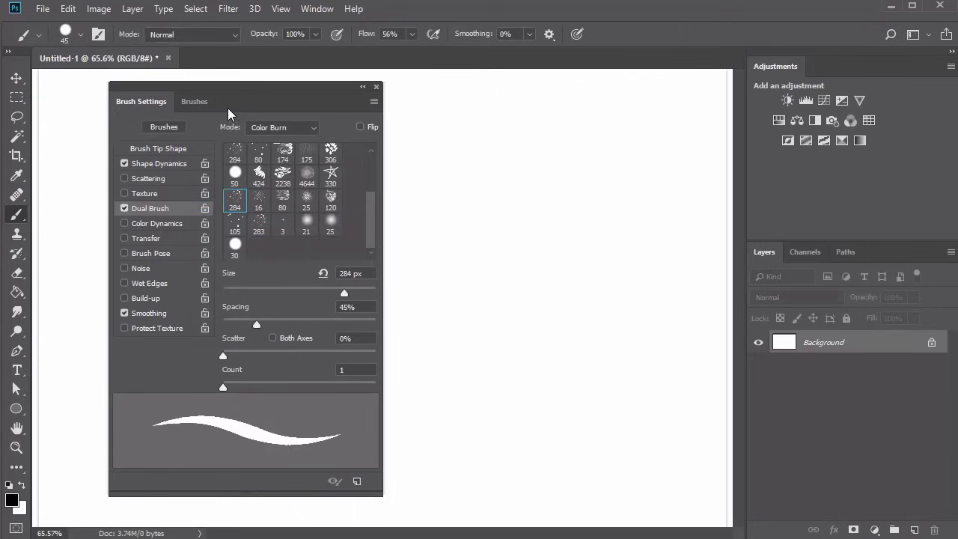
# Expand the General Brushes group in the brush library to locate the Textured Taper preset
pyautogui.click(203, 101)
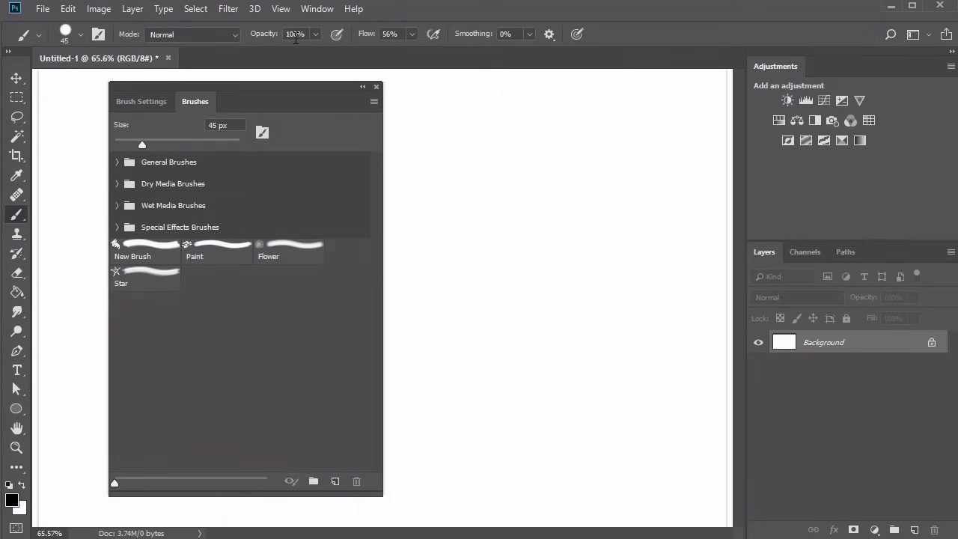
pyautogui.click(118, 162)
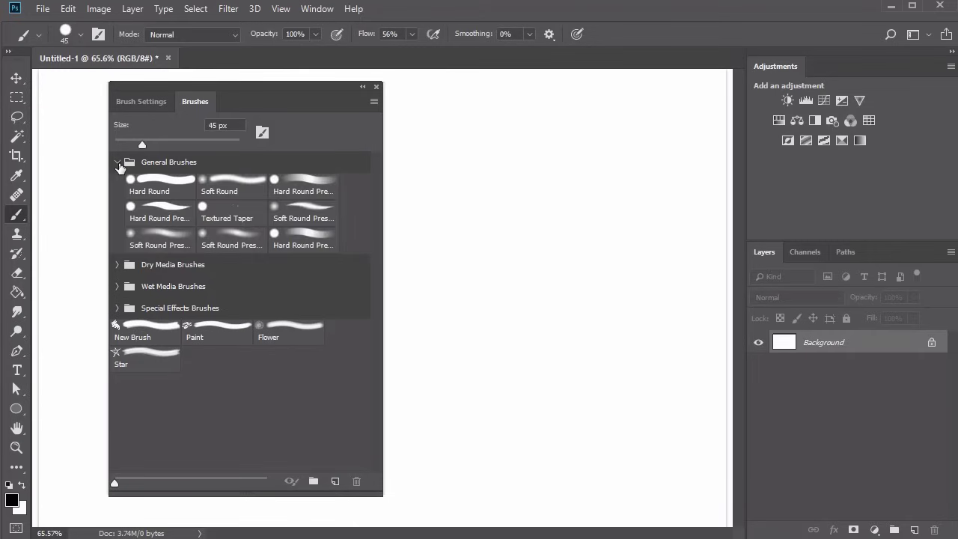
# Look into the Dry Media and Wet Media brush groups and collapse them again along with General Brushes
pyautogui.click(117, 265)
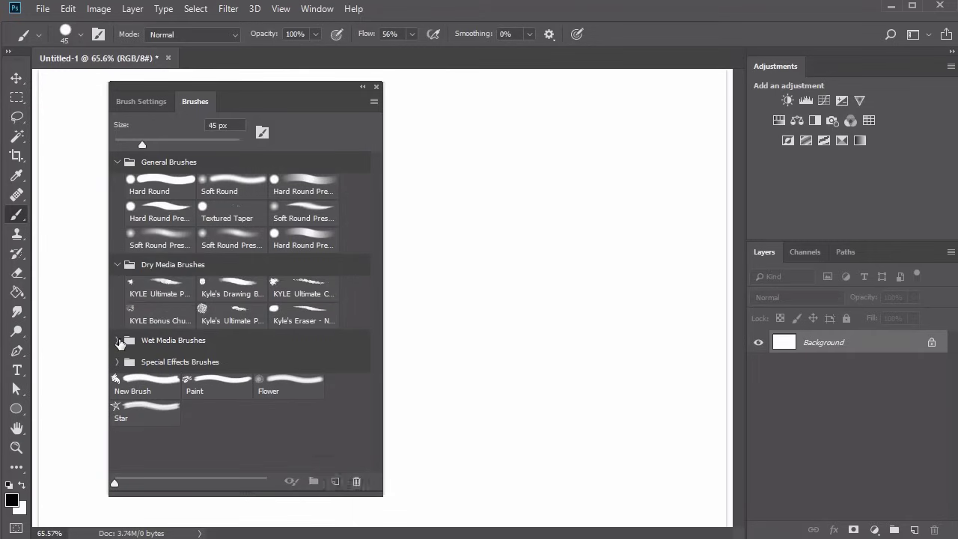
pyautogui.click(118, 340)
pyautogui.click(118, 340)
pyautogui.click(118, 265)
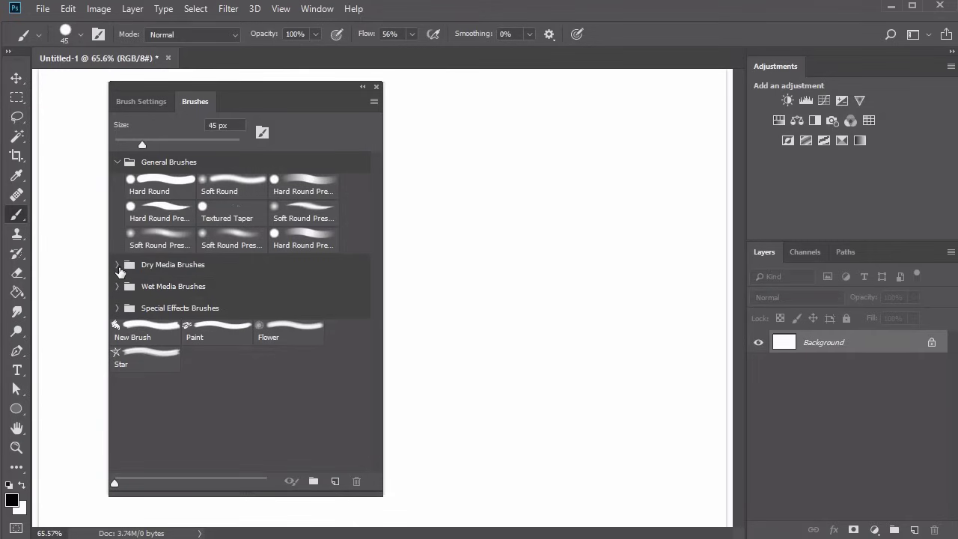
pyautogui.click(117, 162)
# Create a brush group named Mel's Brushes and move the New Brush, Paint, Flower and Star presets into it
pyautogui.click(313, 481)
pyautogui.write("Mel's Brushes")
pyautogui.press('Return')
pyautogui.moveTo(150, 249); pyautogui.dragTo(184, 305)
pyautogui.moveTo(217, 250)
pyautogui.mouseDown()
pyautogui.moveTo(223, 299)
pyautogui.moveTo(287, 307)
pyautogui.mouseUp()
pyautogui.moveTo(216, 284)
pyautogui.mouseDown()
pyautogui.moveTo(263, 304)
pyautogui.moveTo(268, 149)
pyautogui.mouseUp()
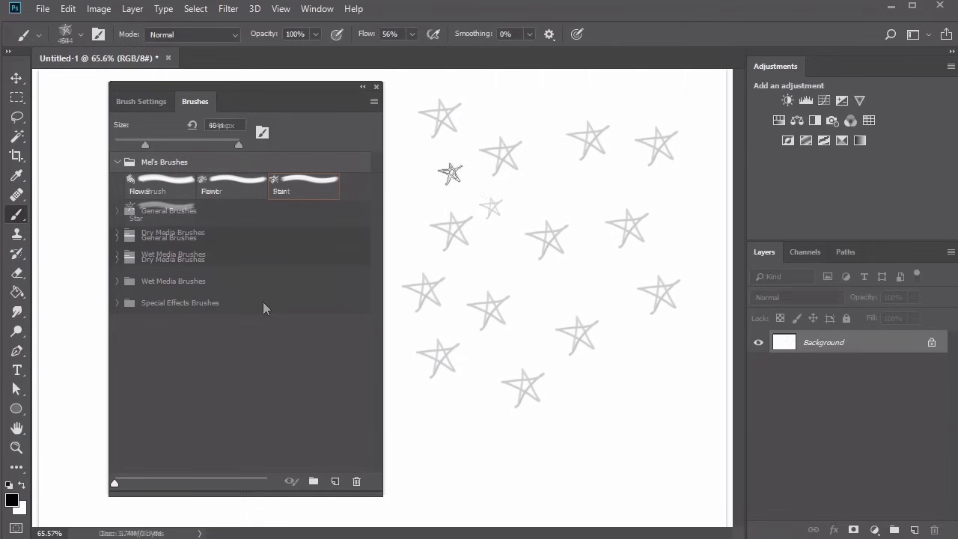
# Stamp seven more stars across the canvas between the existing ones using the Star brush
pyautogui.click(536, 103)
pyautogui.click(556, 187)
pyautogui.click(615, 99)
pyautogui.click(591, 274)
pyautogui.click(496, 268)
pyautogui.click(669, 208)
pyautogui.click(636, 351)
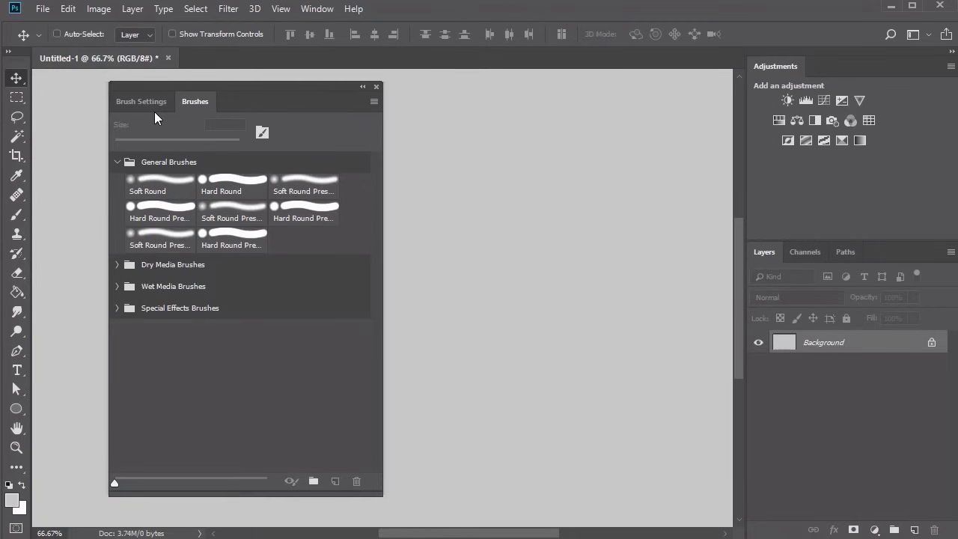
# Activate the Brush tool and expand the Dry Media, Wet Media and Special Effects brush groups to view their presets
pyautogui.press('b')
pyautogui.click(117, 264)
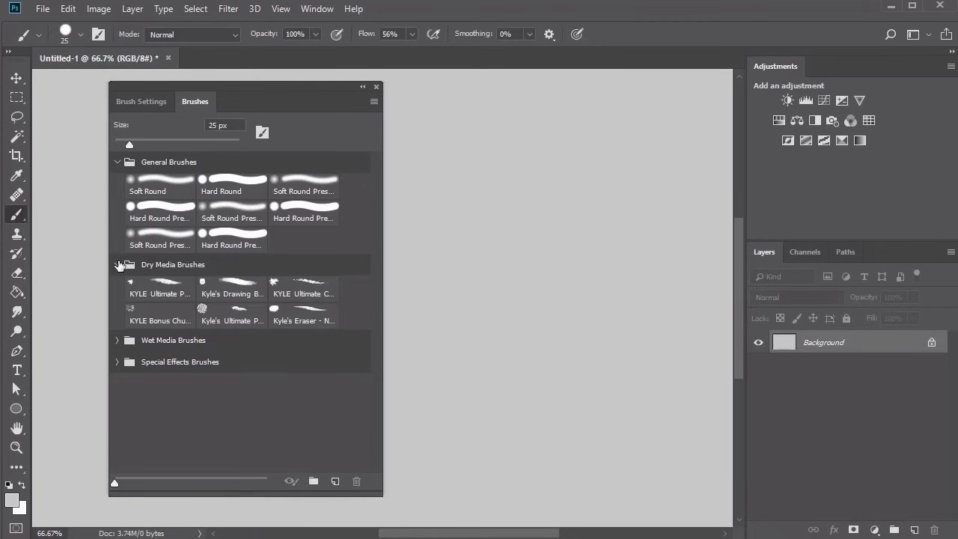
pyautogui.click(116, 340)
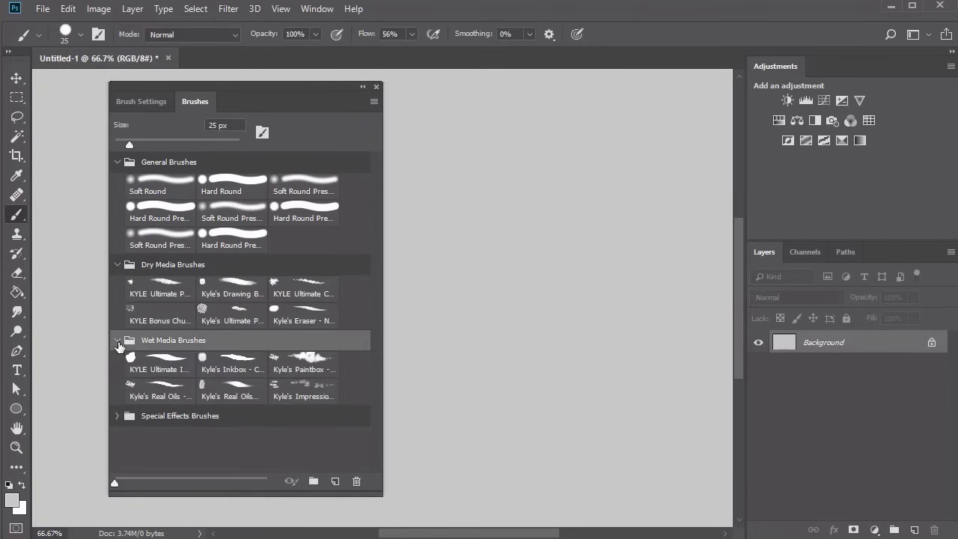
pyautogui.click(117, 415)
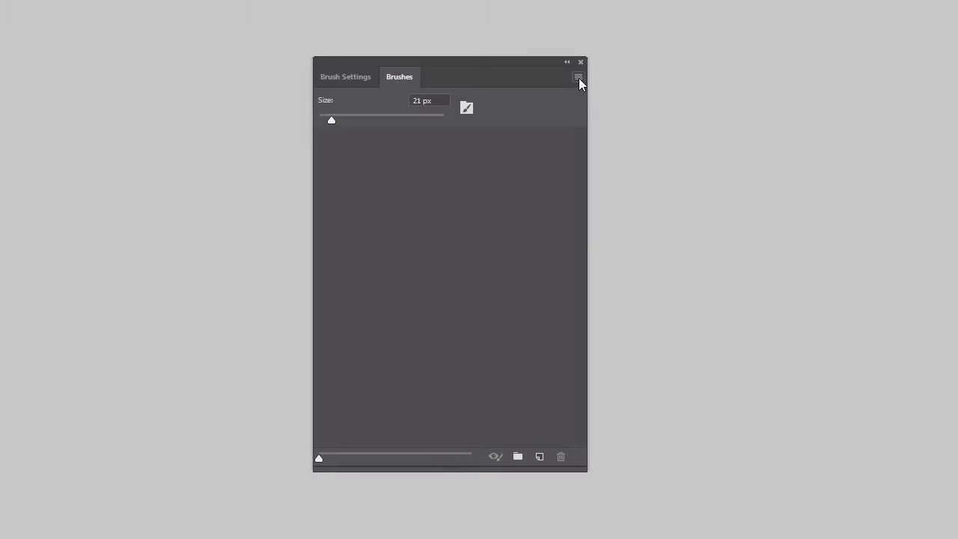
# Restore the default brushes and expand the General, Dry Media, Wet Media and Special Effects groups
pyautogui.click(578, 77)
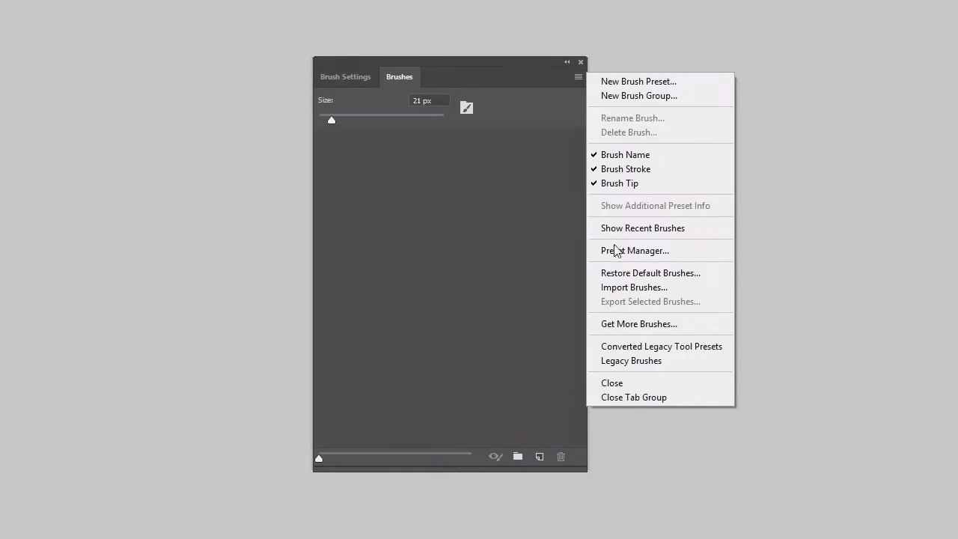
pyautogui.click(618, 272)
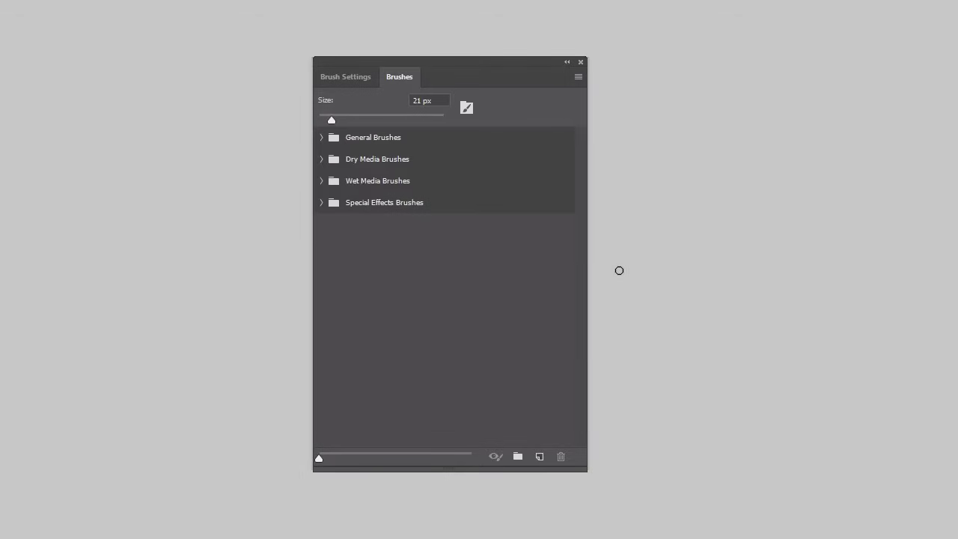
pyautogui.click(321, 138)
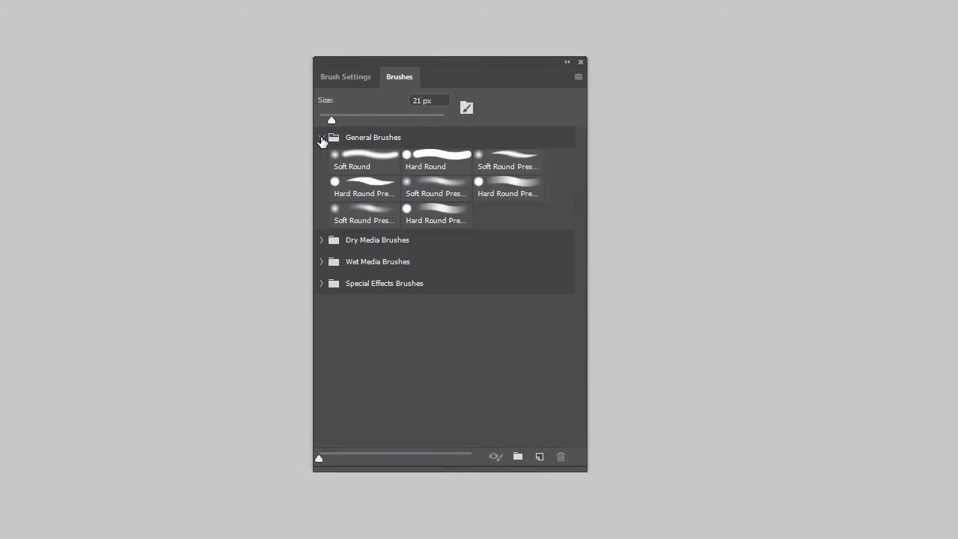
pyautogui.click(321, 241)
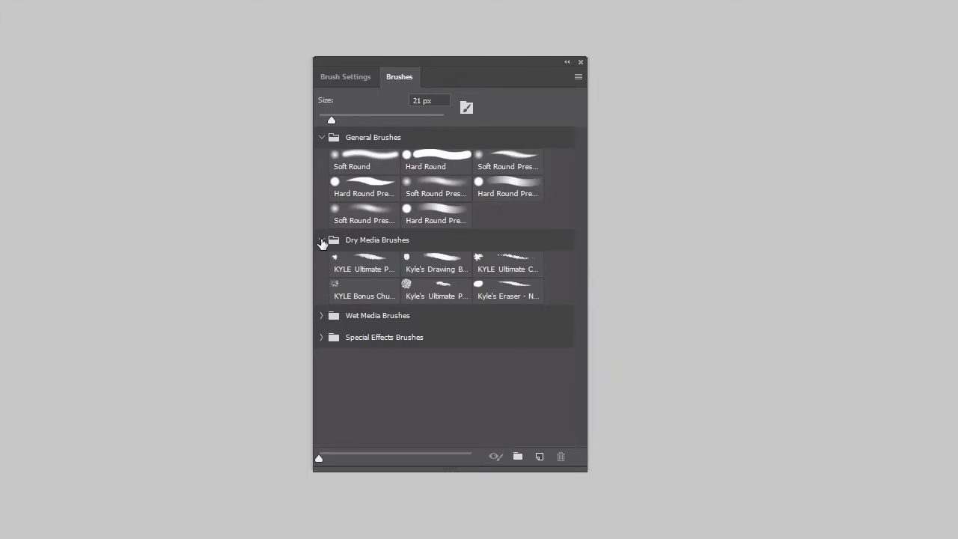
pyautogui.click(321, 316)
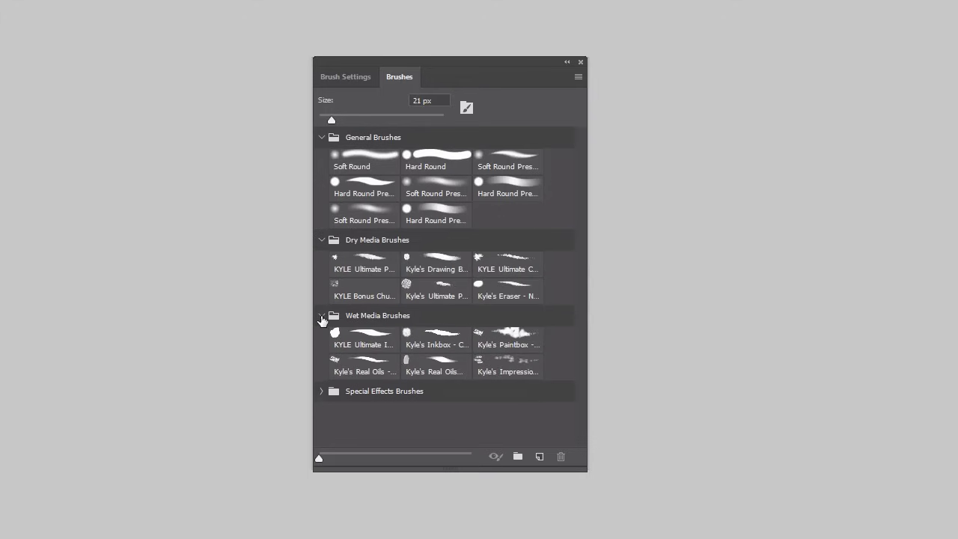
pyautogui.click(321, 390)
pyautogui.moveTo(586, 279)
pyautogui.mouseDown()
pyautogui.moveTo(585, 358)
pyautogui.moveTo(581, 299)
pyautogui.moveTo(592, 274)
pyautogui.mouseUp()
# Open Adobe's page for getting more brushes and look through the downloadable Kyle T. Webster brush packs
pyautogui.click(578, 77)
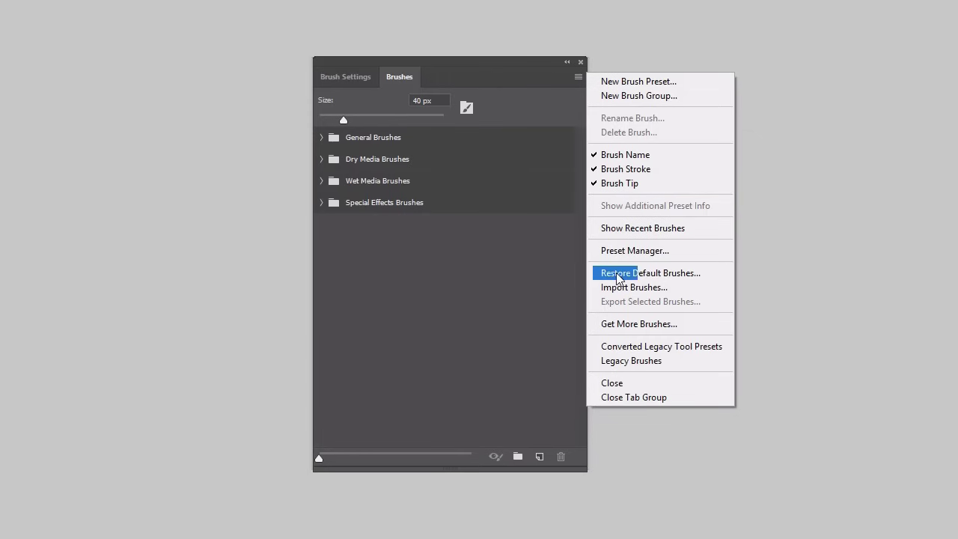
pyautogui.click(627, 324)
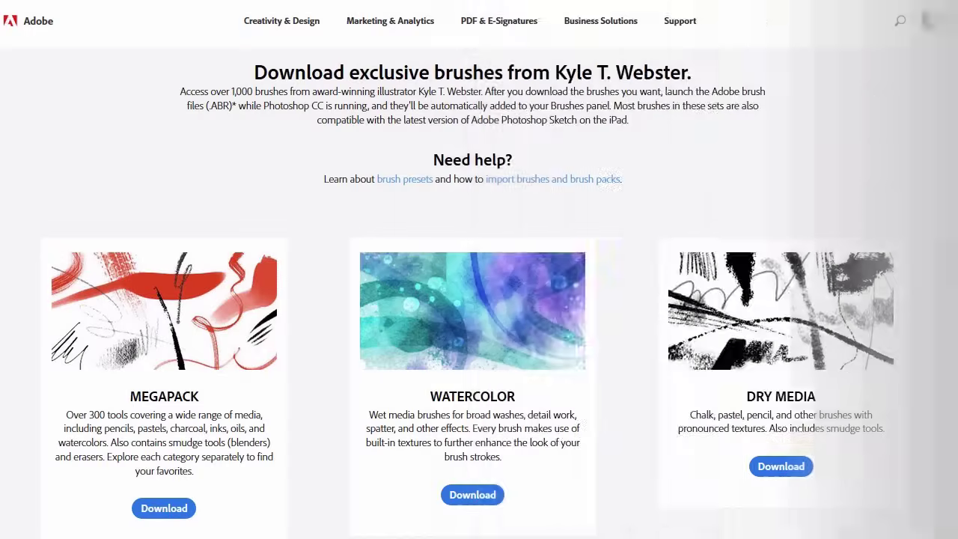
pyautogui.scroll(-5, 479, 270)
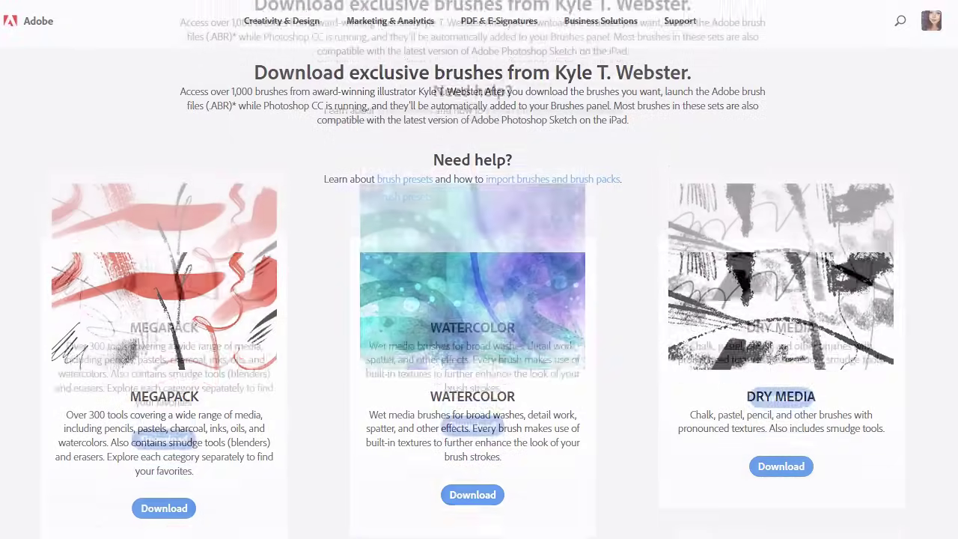
pyautogui.scroll(-3, 479, 269)
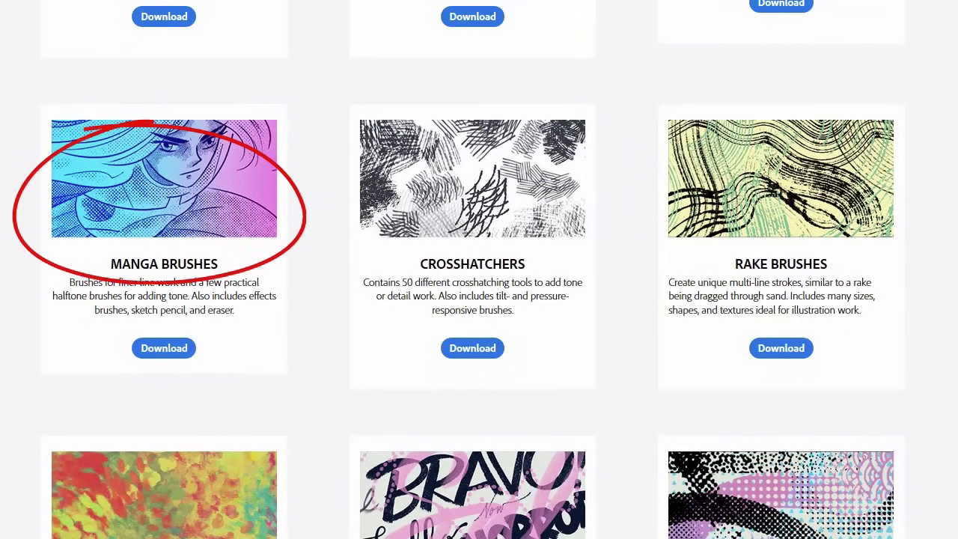
pyautogui.scroll(-5, 949, 235)
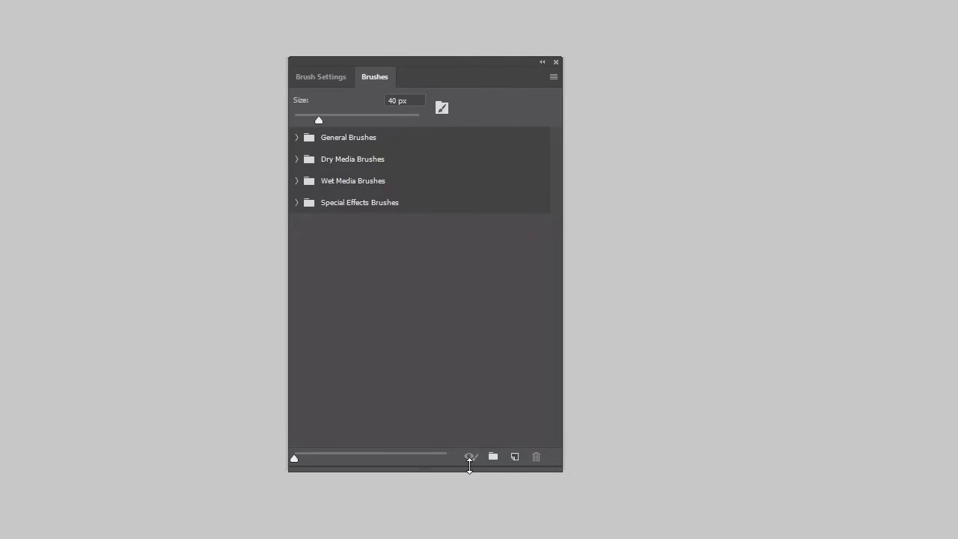
# Restore the Legacy Brushes set to the brush presets and expand it to show its subgroups
pyautogui.click(554, 77)
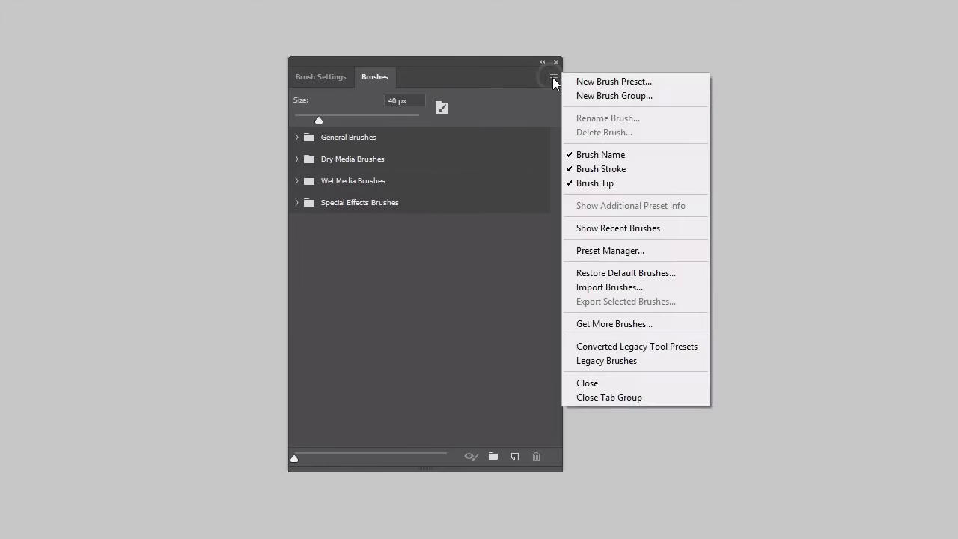
pyautogui.click(596, 363)
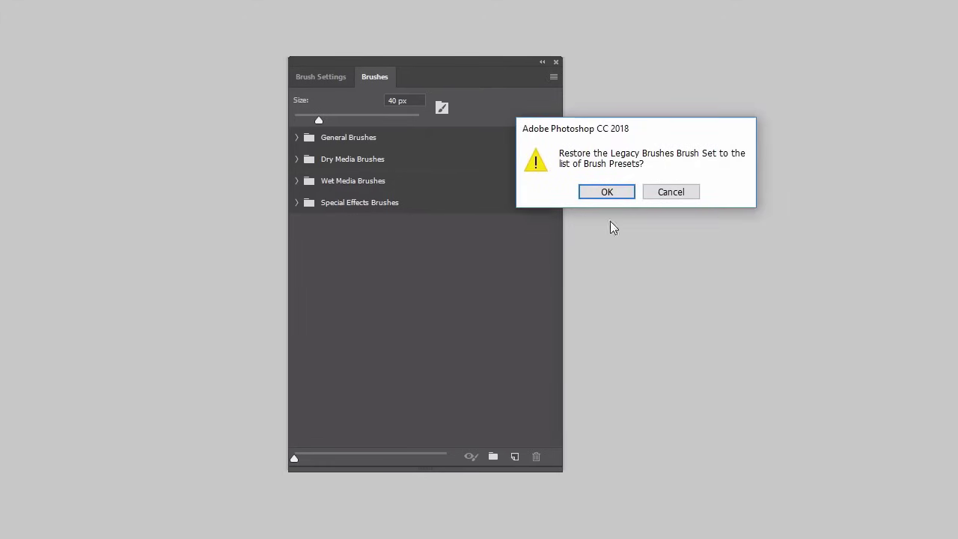
pyautogui.click(607, 192)
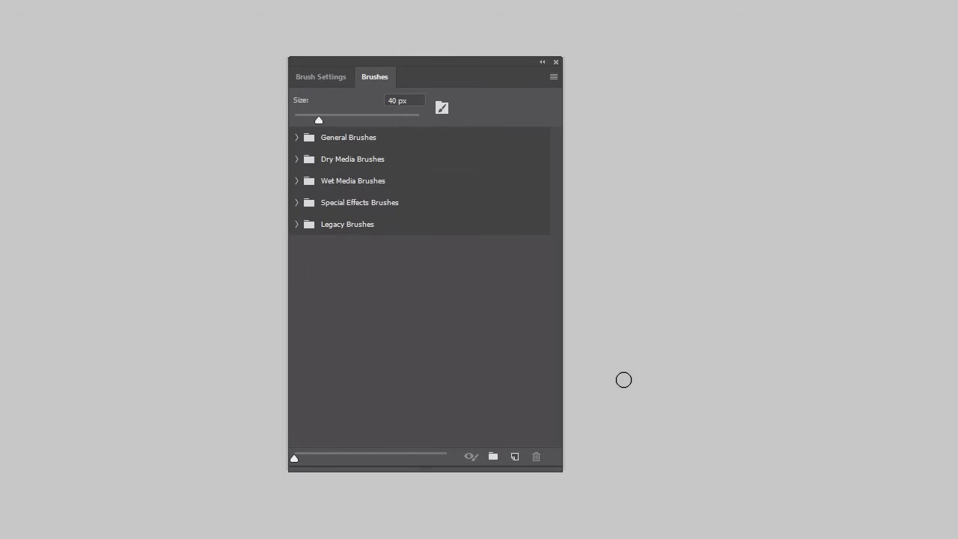
pyautogui.click(297, 225)
pyautogui.moveTo(554, 207); pyautogui.dragTo(558, 267)
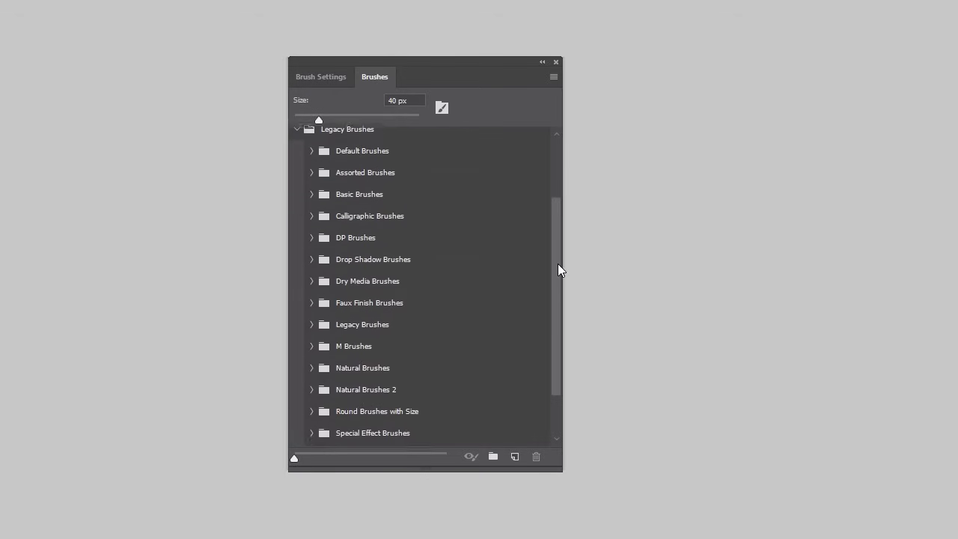
# Look through the Default, Assorted, Basic and Calligraphic brush subgroups of Legacy Brushes
pyautogui.click(310, 151)
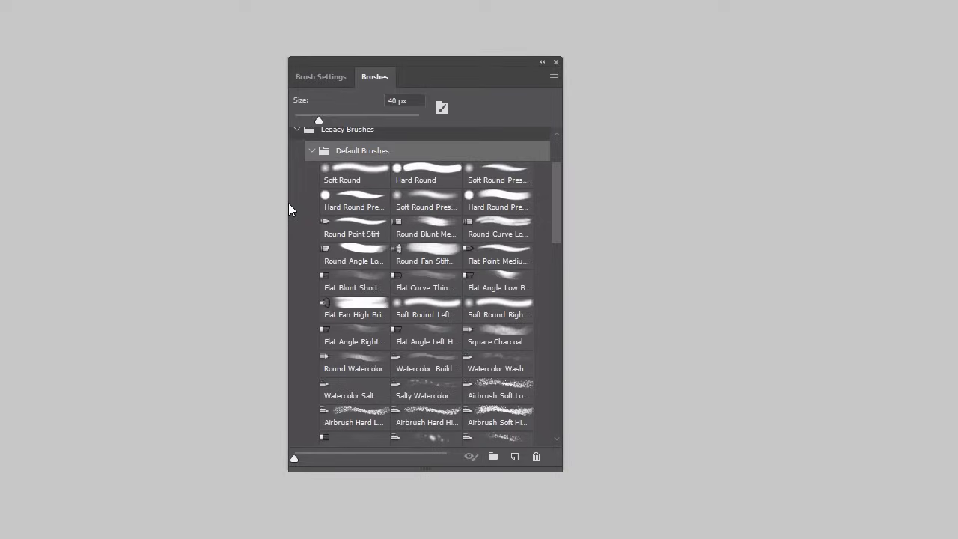
pyautogui.click(311, 152)
pyautogui.click(312, 175)
pyautogui.click(312, 175)
pyautogui.click(311, 198)
pyautogui.click(310, 197)
pyautogui.click(311, 218)
pyautogui.click(311, 218)
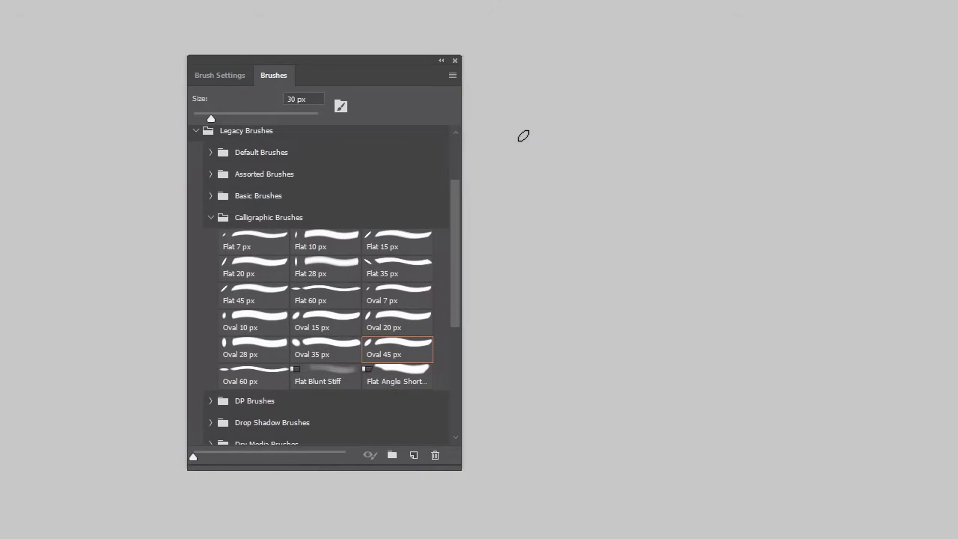
# Hand-letter the word Hello in black with the Oval 45 px calligraphic brush at 30 px
pyautogui.moveTo(526, 106); pyautogui.dragTo(479, 284)
pyautogui.moveTo(570, 99); pyautogui.dragTo(574, 258)
pyautogui.moveTo(533, 193); pyautogui.dragTo(602, 225)
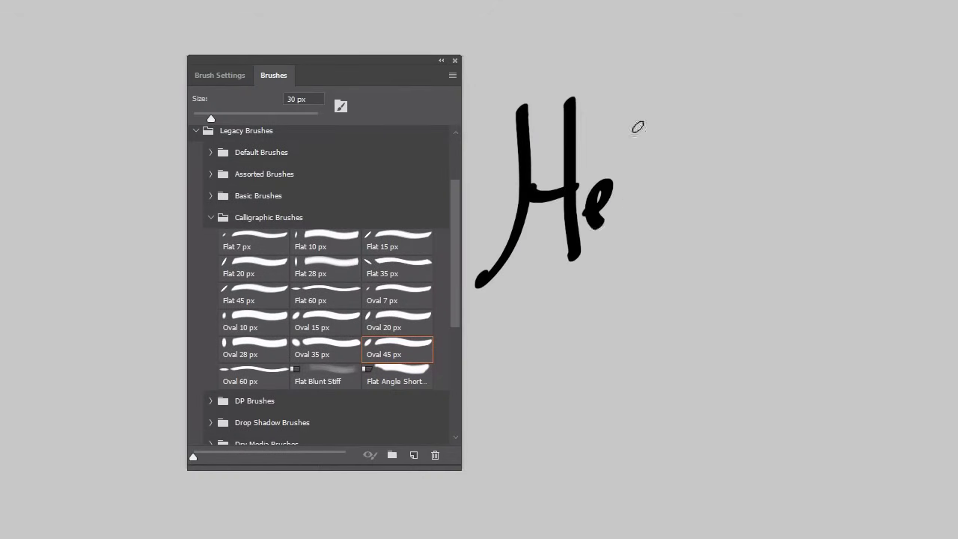
pyautogui.moveTo(637, 119); pyautogui.dragTo(634, 224)
pyautogui.moveTo(677, 106); pyautogui.dragTo(697, 177)
pyautogui.moveTo(677, 211); pyautogui.dragTo(760, 153)
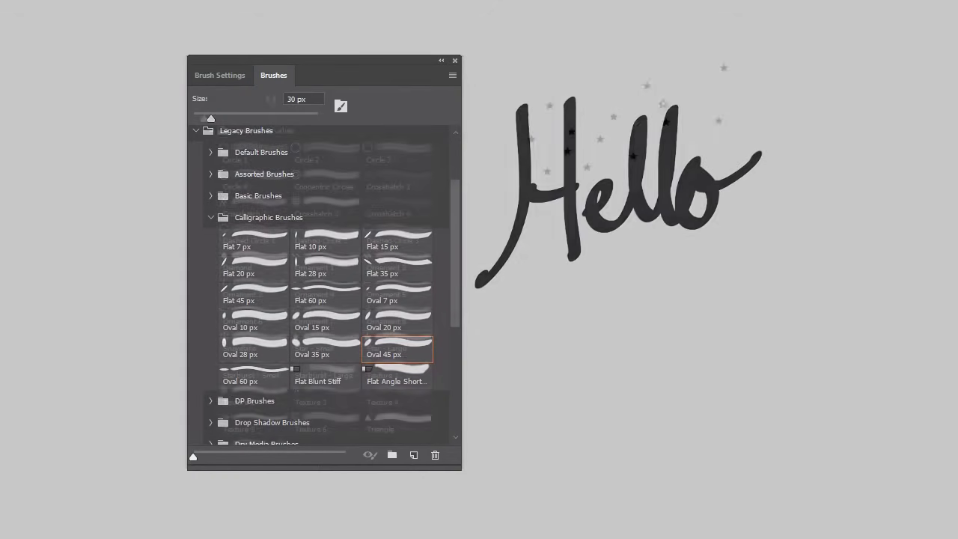
# Scatter black stars over the upper part of the canvas with the Star - Large brush at 19 px
pyautogui.click(650, 139)
pyautogui.click(679, 178)
pyautogui.click(718, 157)
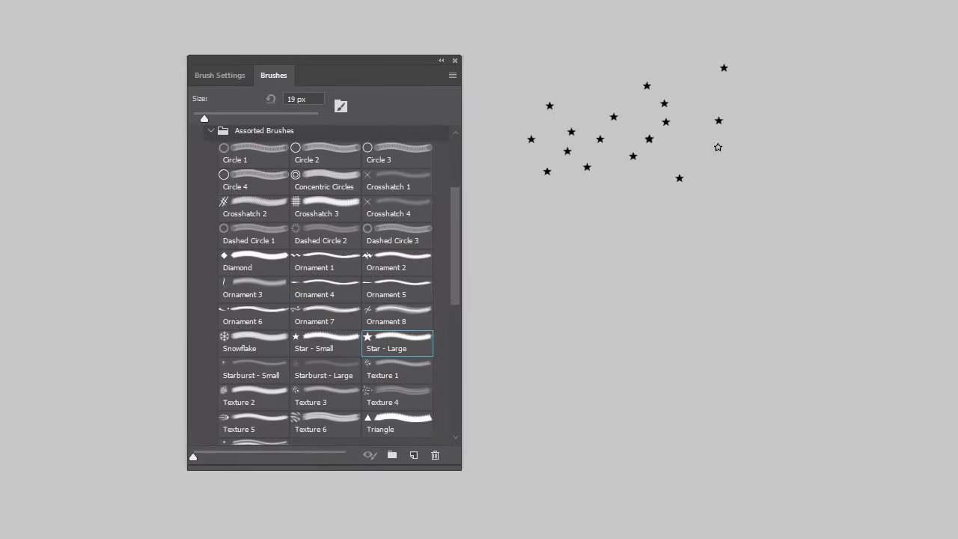
pyautogui.click(691, 102)
pyautogui.click(670, 156)
pyautogui.click(685, 80)
pyautogui.click(586, 210)
pyautogui.click(650, 231)
# Stamp large snowflakes among the small ones below the stars with the Snowflake brush at 45 px
pyautogui.click(528, 370)
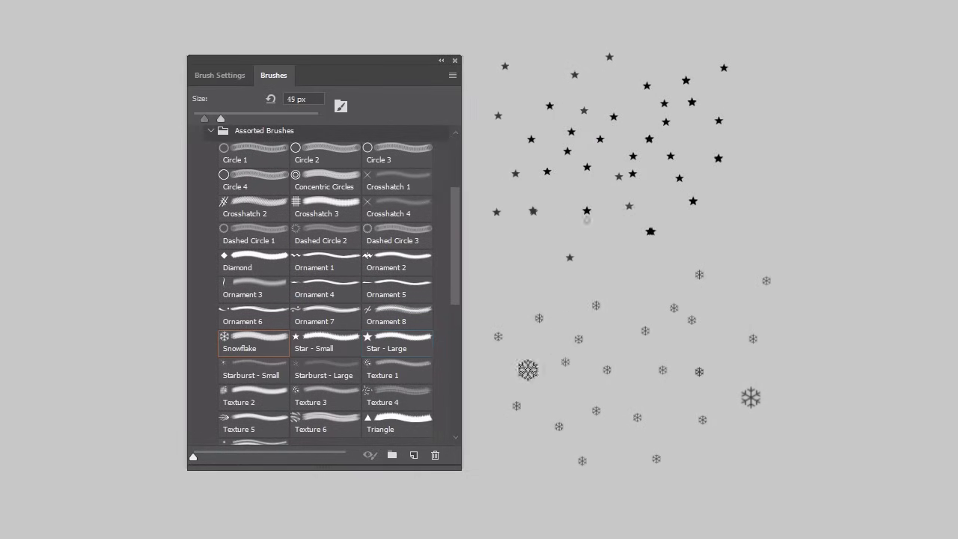
pyautogui.click(633, 288)
pyautogui.click(726, 303)
pyautogui.click(660, 410)
pyautogui.click(611, 447)
pyautogui.click(731, 470)
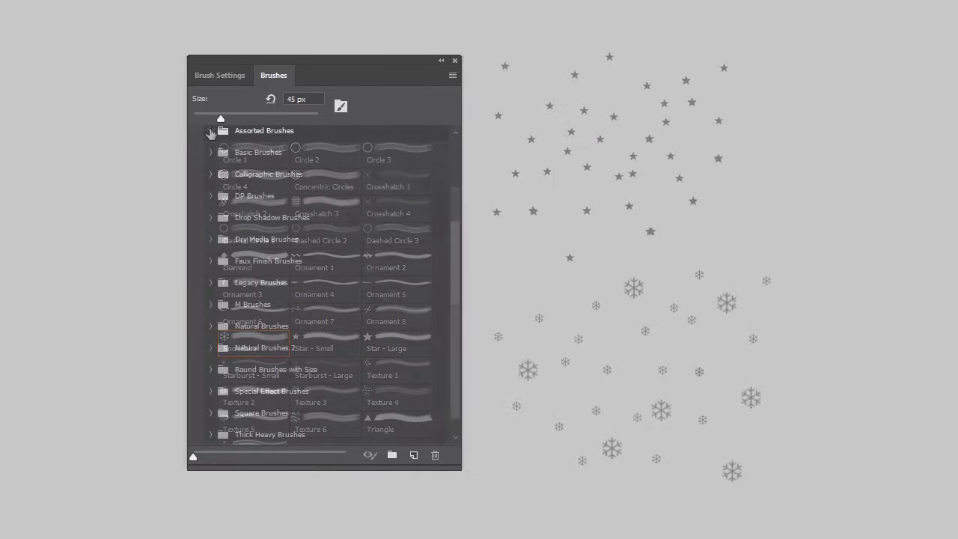
# Try the DP Wheel 2 brush at 495 px from the DP Brushes group and undo the stamped wheel
pyautogui.click(210, 196)
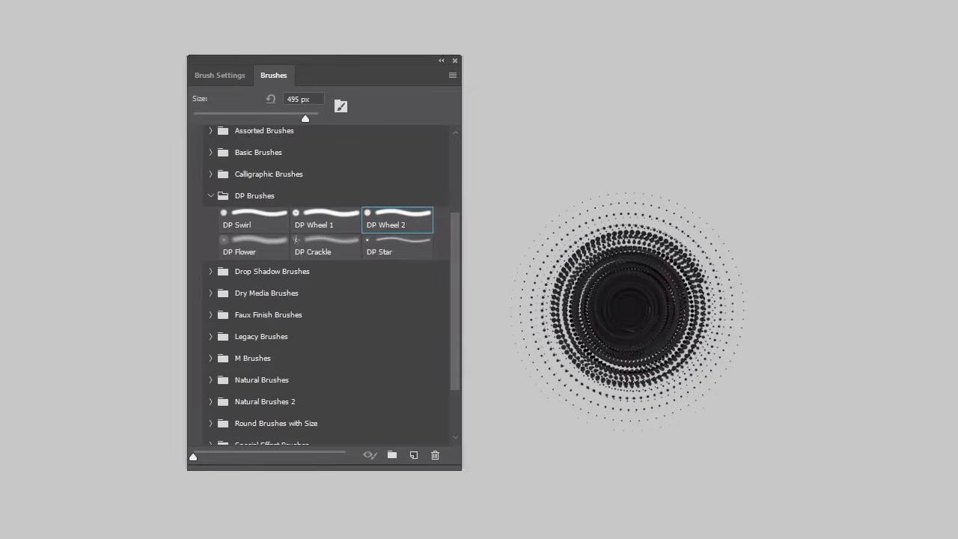
pyautogui.hotkey('ctrl', 'alt', 'z')
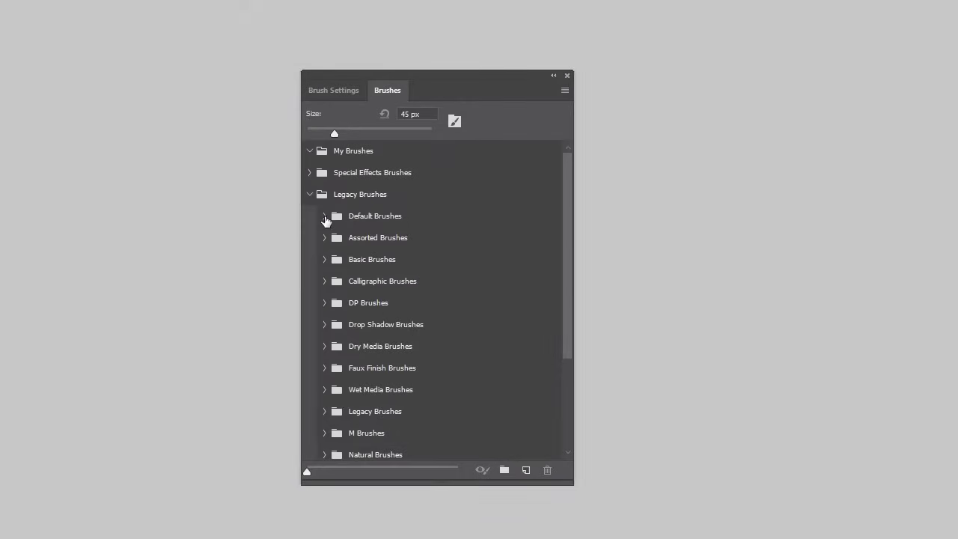
# Collect the Hard Round, Kyle's Screentone, Kyle's Concept and Soft Round Left presets in the My Brushes group
pyautogui.click(324, 217)
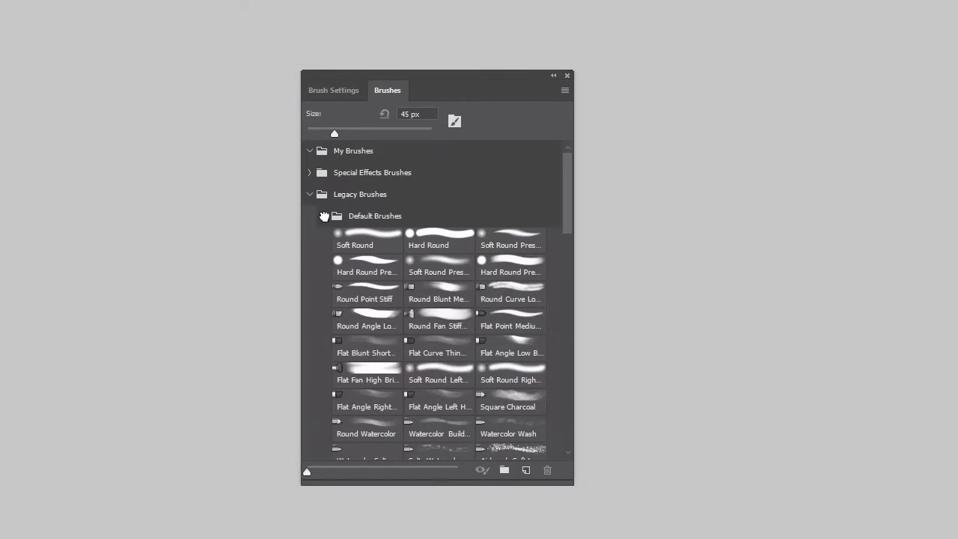
pyautogui.click(309, 173)
pyautogui.moveTo(442, 322)
pyautogui.mouseDown()
pyautogui.moveTo(387, 160)
pyautogui.moveTo(396, 172)
pyautogui.moveTo(367, 181)
pyautogui.mouseUp()
pyautogui.click(366, 171)
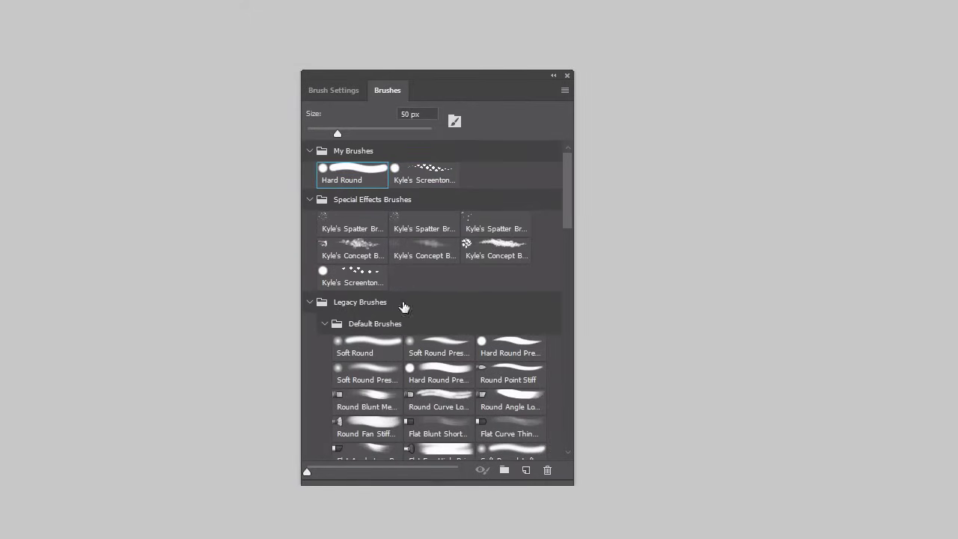
pyautogui.moveTo(348, 256); pyautogui.dragTo(462, 175)
pyautogui.moveTo(513, 446)
pyautogui.mouseDown()
pyautogui.moveTo(504, 433)
pyautogui.moveTo(547, 171)
pyautogui.mouseUp()
# Delete the Special Effects Brushes and Legacy Brushes groups from the brush library
pyautogui.click(389, 228)
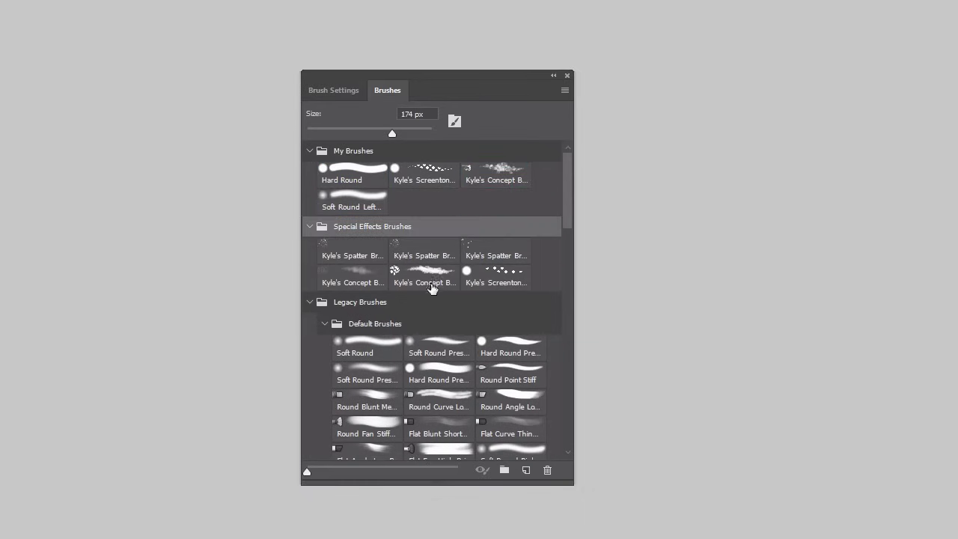
pyautogui.click(547, 469)
pyautogui.click(632, 208)
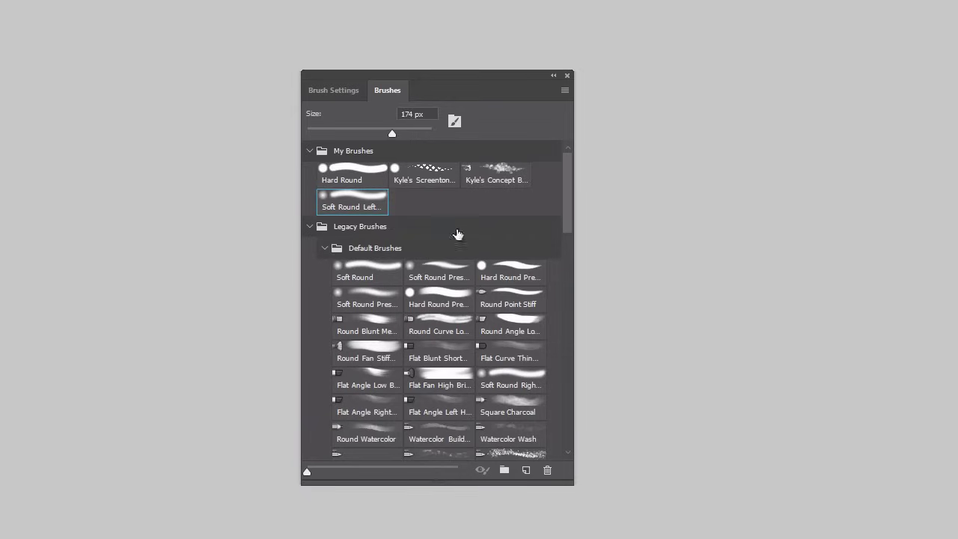
pyautogui.click(377, 228)
pyautogui.click(547, 470)
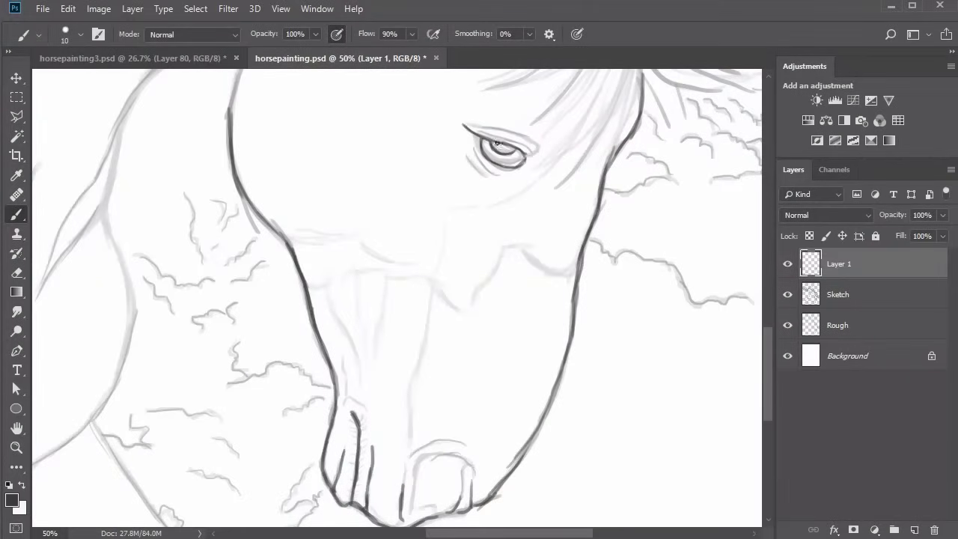
# Darken the lines of the horse's eye on Layer 1 of the sketch with a small brush stroke
pyautogui.press('z')
pyautogui.click(496, 128)
pyautogui.press('r')
pyautogui.moveTo(553, 150); pyautogui.dragTo(605, 199)
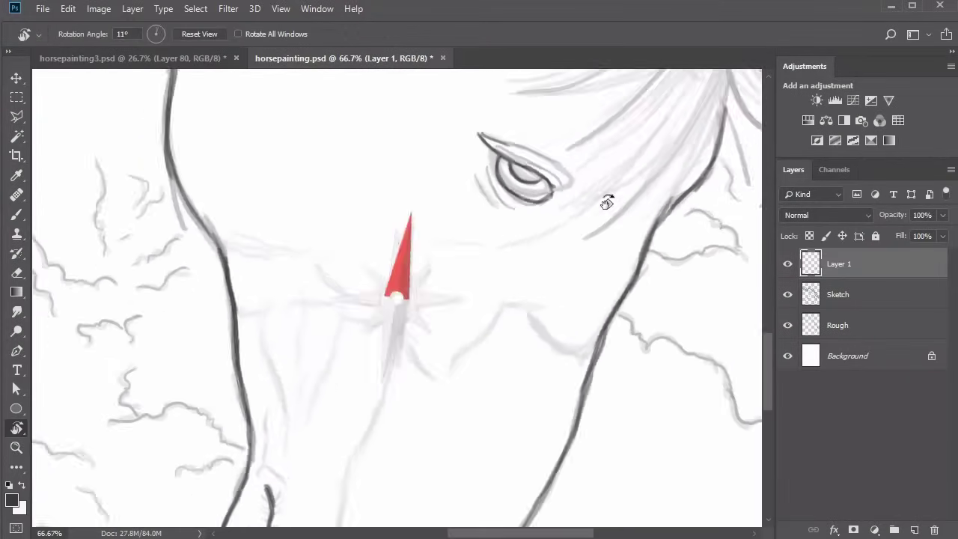
pyautogui.press('b')
pyautogui.moveTo(523, 172); pyautogui.dragTo(564, 179)
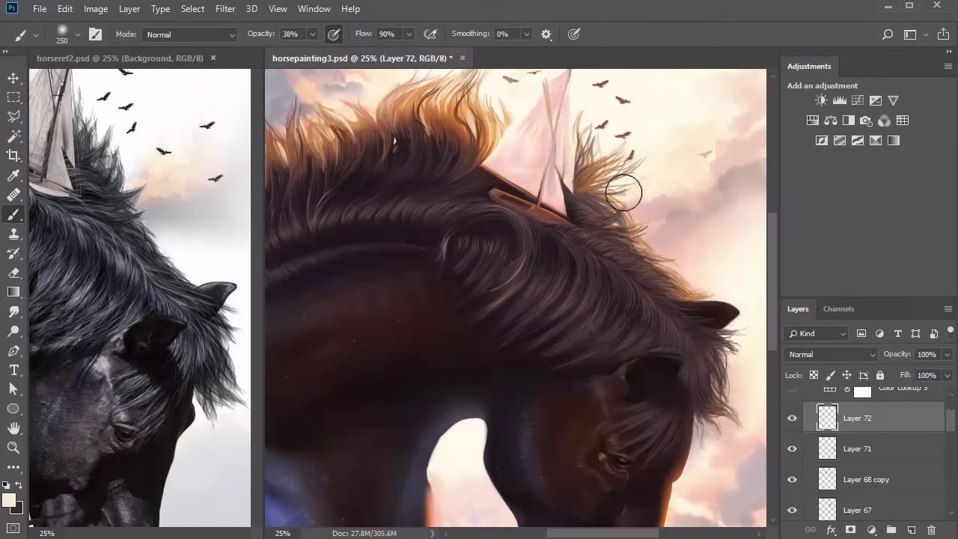
# Brush soft light over the mane behind the sail on Layer 72 at 38% opacity and erase along the forelock's outer edge
pyautogui.moveTo(621, 188)
pyautogui.mouseDown()
pyautogui.moveTo(635, 132)
pyautogui.moveTo(636, 217)
pyautogui.moveTo(656, 248)
pyautogui.moveTo(598, 199)
pyautogui.moveTo(589, 235)
pyautogui.mouseUp()
pyautogui.press('e')
pyautogui.moveTo(744, 332); pyautogui.dragTo(689, 352)
pyautogui.press(']')
# Sample the pale peach sky beside the forelock and brush it softly over the hair's outer edge on Layer 72
pyautogui.press('b')
pyautogui.keyDown('alt'); pyautogui.click(719, 416); pyautogui.keyUp('alt')
pyautogui.moveTo(708, 411)
pyautogui.mouseDown()
pyautogui.moveTo(689, 478)
pyautogui.moveTo(671, 394)
pyautogui.mouseUp()
pyautogui.press(']')
pyautogui.press(']')
pyautogui.press(']')
pyautogui.press(']')
pyautogui.moveTo(703, 336)
pyautogui.mouseDown()
pyautogui.moveTo(706, 371)
pyautogui.moveTo(693, 343)
pyautogui.mouseUp()
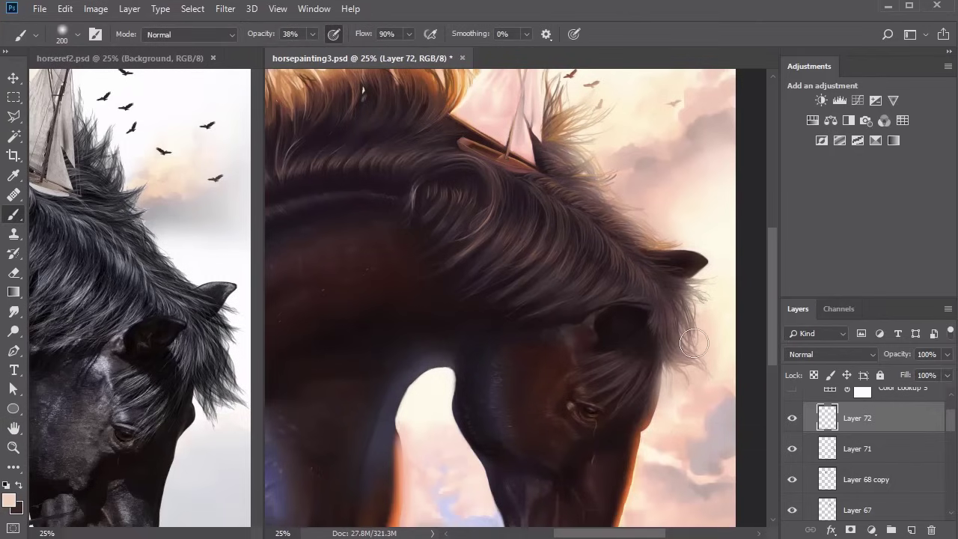
# Brush a soft light haze over the golden crest of the mane on Layer 72 with the brush at 250 px
pyautogui.scroll(2, 685, 235)
pyautogui.press(']')
pyautogui.press('x')
pyautogui.hotkey('ctrl', '-')
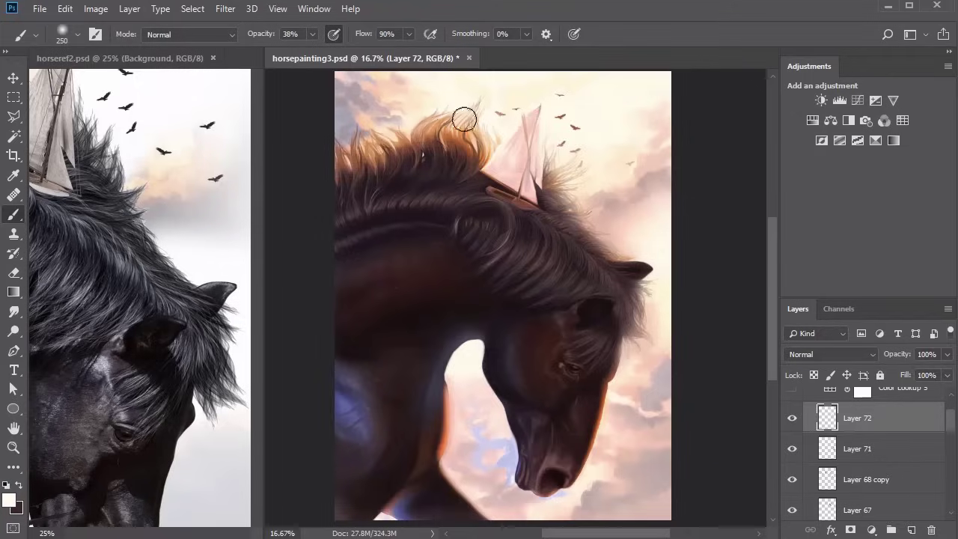
pyautogui.moveTo(424, 132); pyautogui.dragTo(473, 108)
pyautogui.click(472, 119)
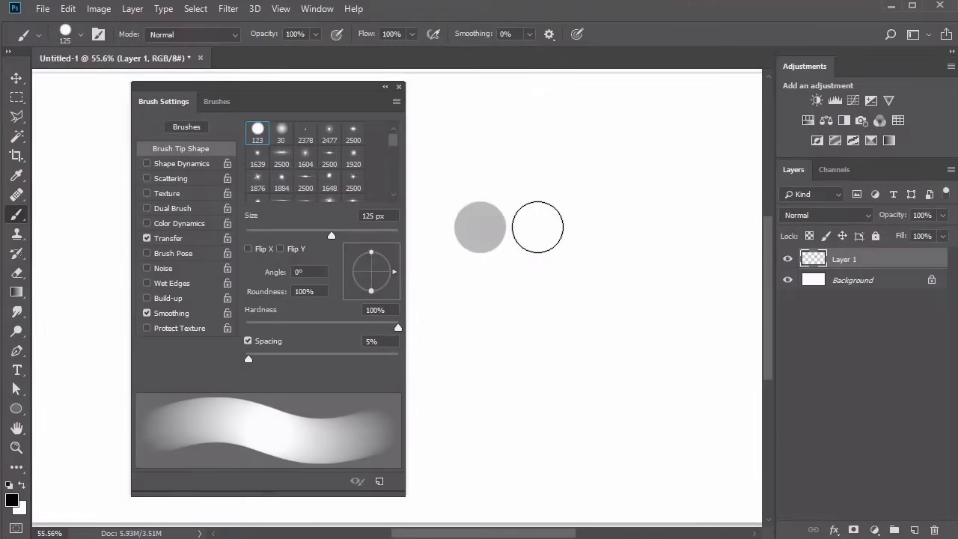
# Paint two long horizontal test strokes on Layer 1 with the 125 px hard round brush and Transfer enabled
pyautogui.moveTo(537, 228); pyautogui.dragTo(707, 227)
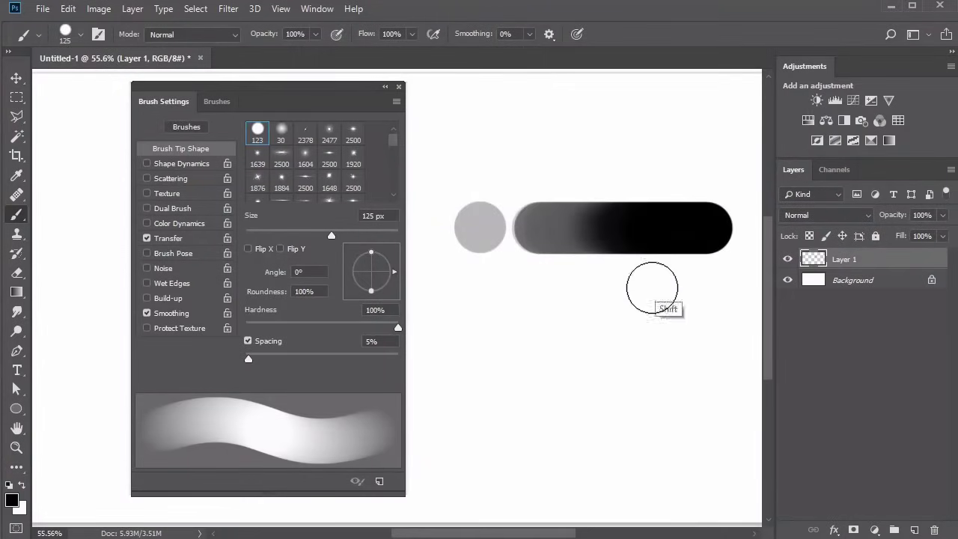
pyautogui.moveTo(434, 355)
pyautogui.mouseDown()
pyautogui.moveTo(467, 324)
pyautogui.moveTo(463, 357)
pyautogui.moveTo(491, 331)
pyautogui.moveTo(488, 370)
pyautogui.moveTo(526, 329)
pyautogui.moveTo(528, 380)
pyautogui.moveTo(566, 368)
pyautogui.moveTo(608, 320)
pyautogui.moveTo(603, 363)
pyautogui.moveTo(628, 328)
pyautogui.moveTo(628, 379)
pyautogui.moveTo(671, 329)
pyautogui.moveTo(672, 359)
pyautogui.moveTo(688, 369)
pyautogui.moveTo(722, 332)
pyautogui.moveTo(713, 378)
pyautogui.moveTo(734, 344)
pyautogui.mouseUp()
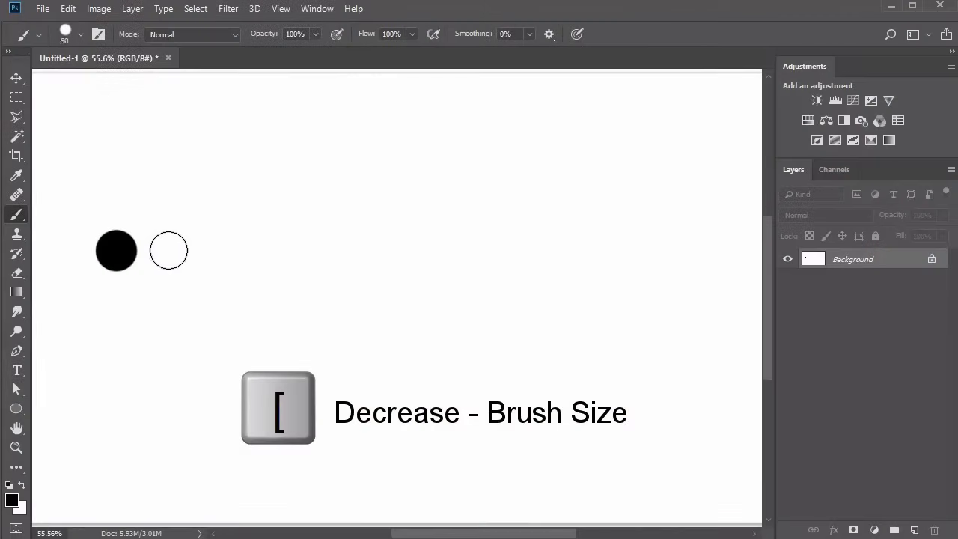
# Stamp two more black dots beside the first one, reducing the brush size for one and enlarging it for the other
pyautogui.press('[')
pyautogui.click(167, 250)
pyautogui.press(']')
pyautogui.press(']')
pyautogui.press(']')
pyautogui.press(']')
pyautogui.press(']')
pyautogui.press(']')
pyautogui.click(219, 247)
pyautogui.press(']')
pyautogui.press(']')
pyautogui.press(']')
pyautogui.press(']')
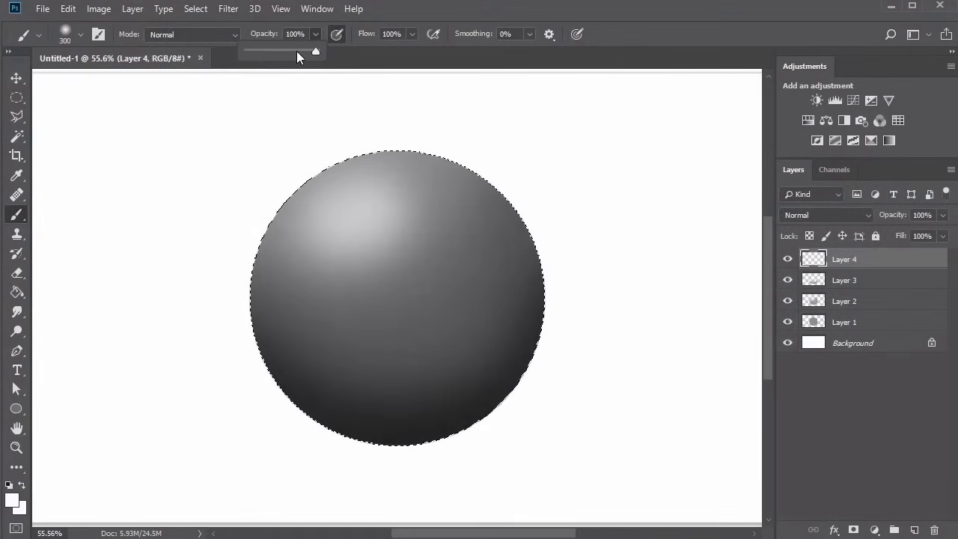
# Lower the white 300 px brush's opacity for shading the selected sphere on Layer 4
pyautogui.moveTo(297, 50); pyautogui.dragTo(274, 51)
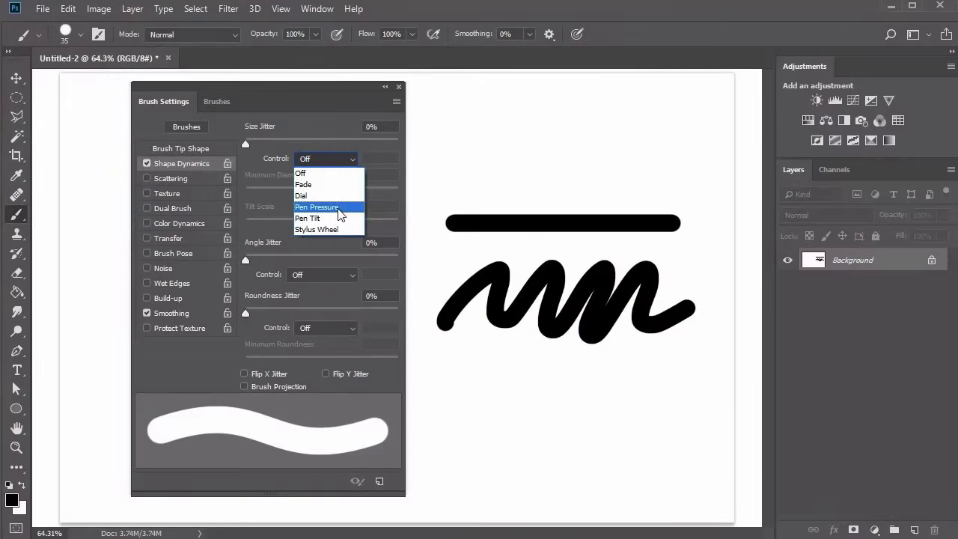
# Set the brush's Size Jitter control to Pen Pressure and paint test strokes below the scribble
pyautogui.click(338, 205)
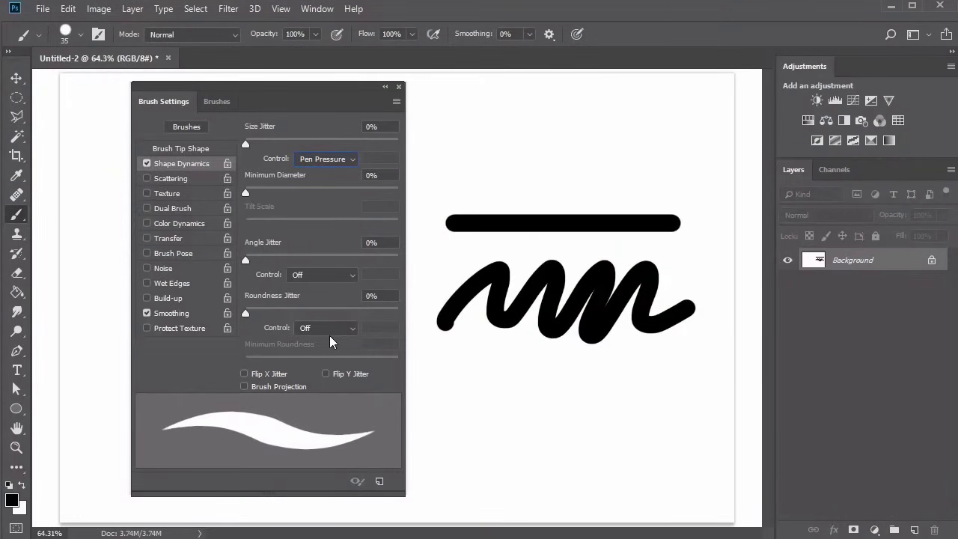
pyautogui.click(423, 398)
pyautogui.moveTo(538, 415)
pyautogui.mouseDown()
pyautogui.moveTo(580, 391)
pyautogui.moveTo(569, 433)
pyautogui.moveTo(626, 385)
pyautogui.moveTo(633, 441)
pyautogui.moveTo(675, 403)
pyautogui.moveTo(706, 411)
pyautogui.moveTo(722, 389)
pyautogui.mouseUp()
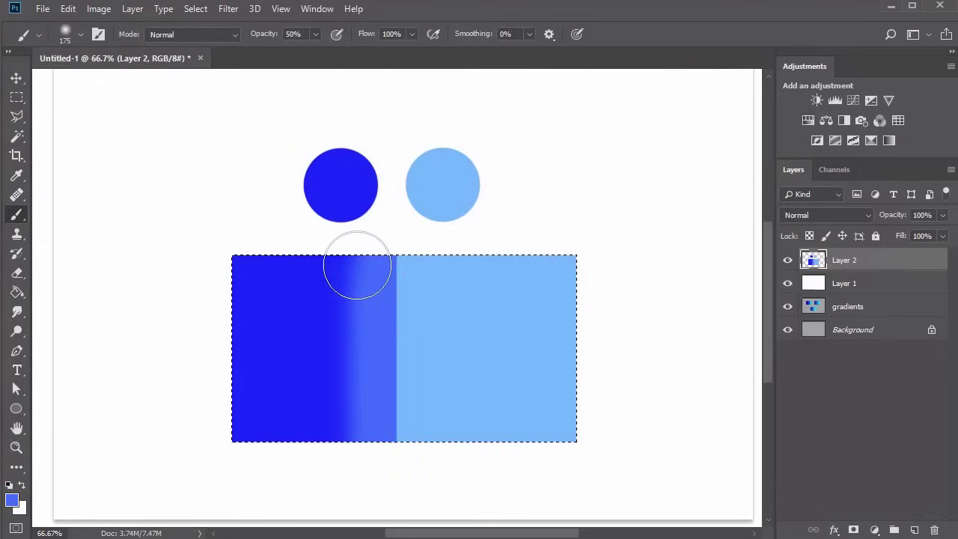
# Blend the dark blue into the mid blue with straight vertical strokes of the 175 px soft brush at 50% opacity
pyautogui.click(356, 260)
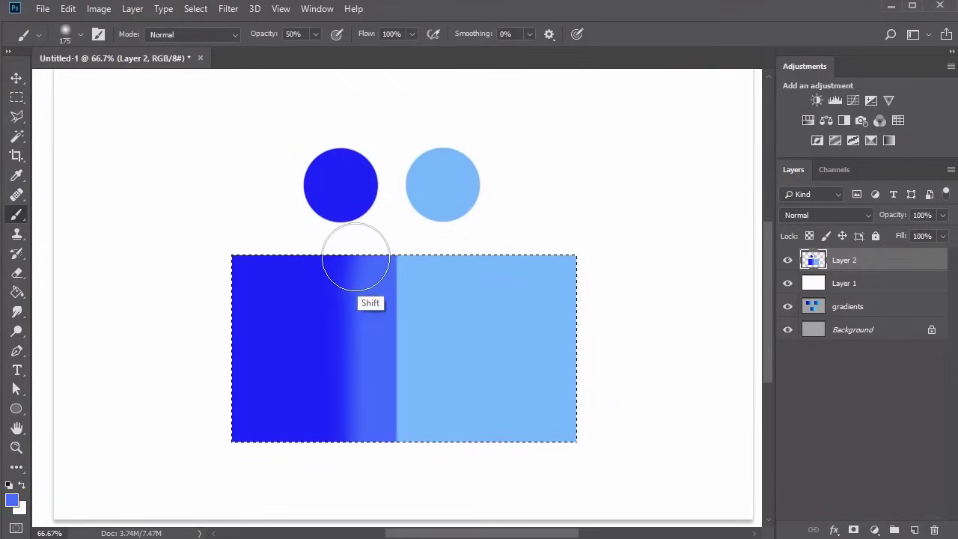
pyautogui.keyDown('shift'); pyautogui.click(375, 485); pyautogui.keyUp('shift')
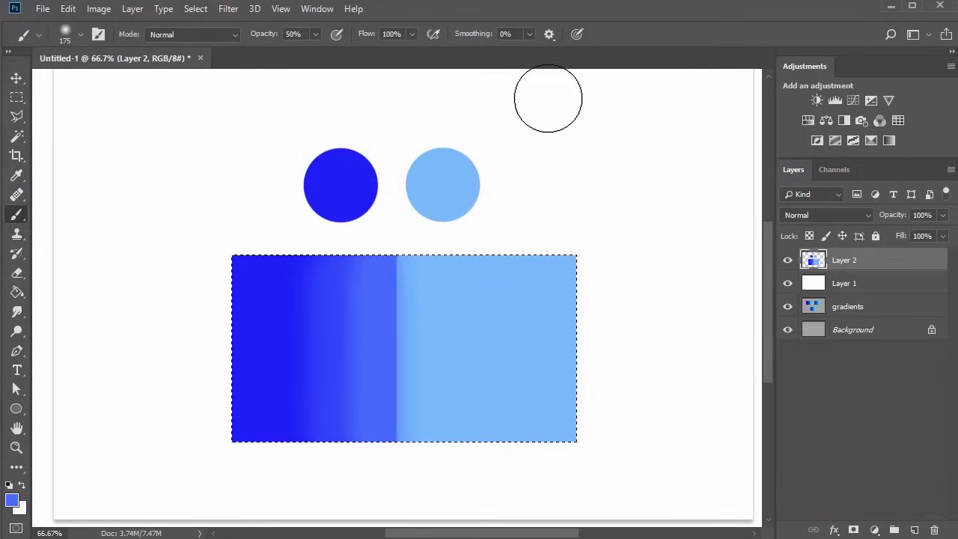
pyautogui.click(356, 262)
pyautogui.keyDown('shift'); pyautogui.click(355, 453); pyautogui.keyUp('shift')
# Brush down the seam beside the light blue area with a smaller tip at 30% opacity and sample the light blue
pyautogui.press('3')
pyautogui.press('[')
pyautogui.moveTo(396, 262); pyautogui.dragTo(396, 419)
pyautogui.keyDown('alt'); pyautogui.click(437, 321); pyautogui.keyUp('alt')
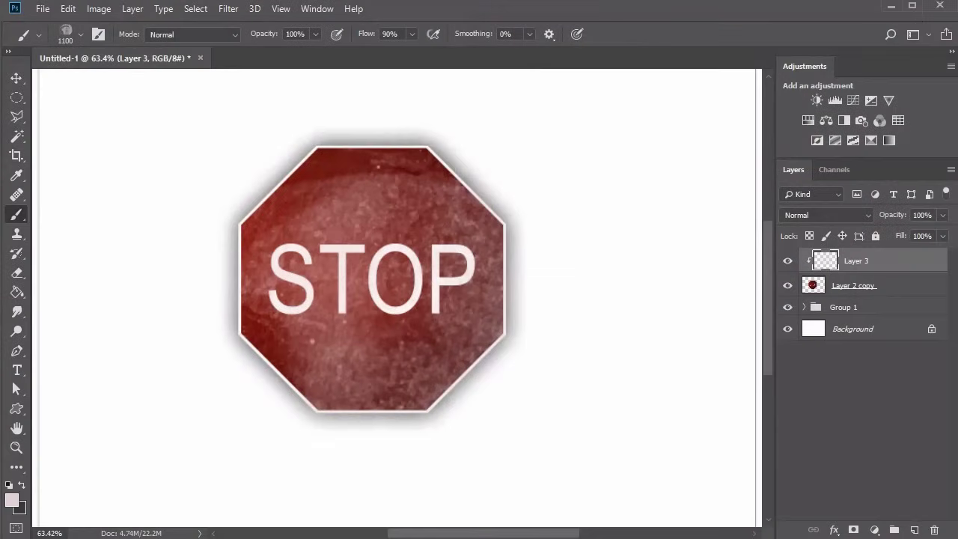
# Lower the opacity of the stop sign's texture on Layer 3 and change Layer 4's blending mode
pyautogui.moveTo(934, 223); pyautogui.dragTo(903, 230)
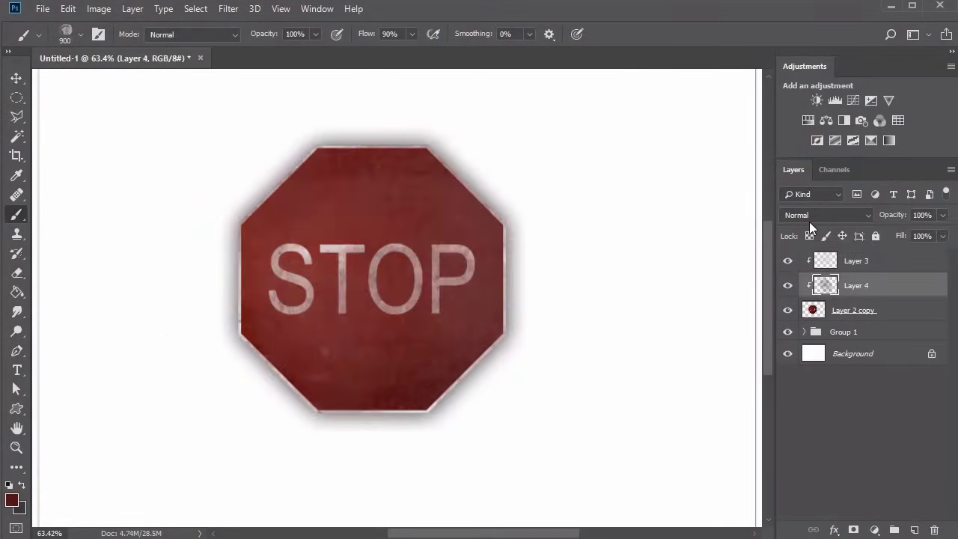
pyautogui.scroll(-3, 816, 215)
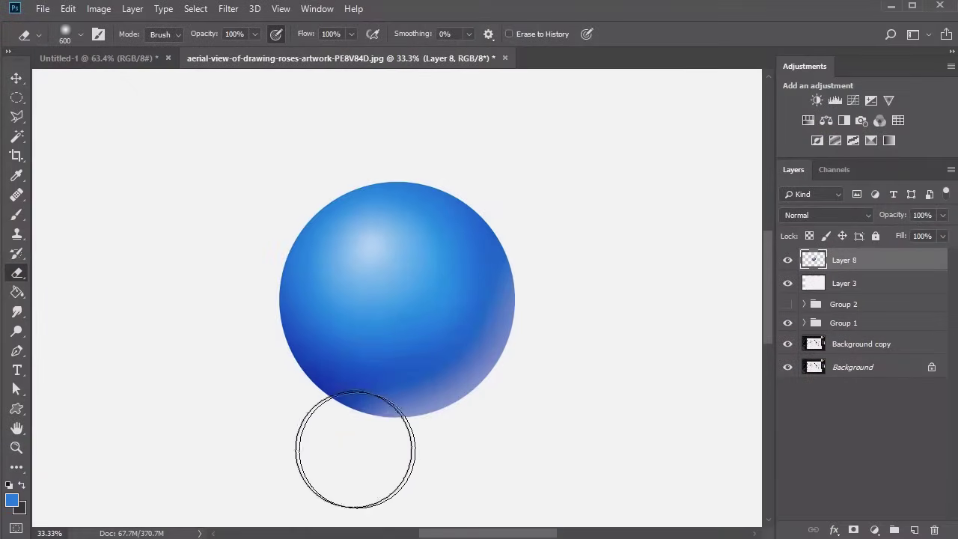
# Erase softly around the lower and left edge of the blue sphere on Layer 8 with the 600 px Eraser
pyautogui.moveTo(356, 449)
pyautogui.mouseDown()
pyautogui.moveTo(286, 408)
pyautogui.moveTo(305, 434)
pyautogui.moveTo(363, 457)
pyautogui.moveTo(423, 459)
pyautogui.moveTo(505, 424)
pyautogui.moveTo(551, 369)
pyautogui.moveTo(560, 260)
pyautogui.moveTo(549, 209)
pyautogui.moveTo(511, 159)
pyautogui.moveTo(304, 198)
pyautogui.mouseUp()
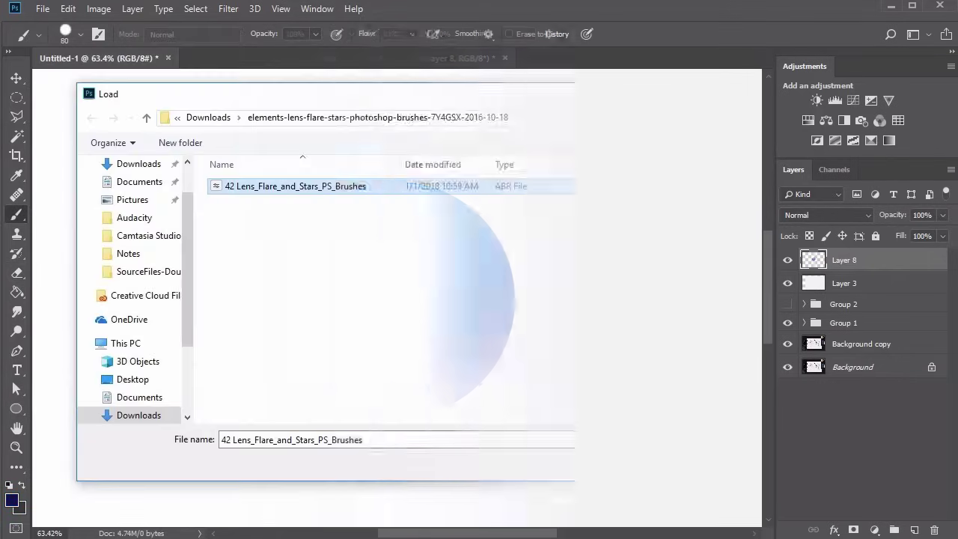
# Load the 42 Lens_Flare_and_Stars_PS_Brushes file into the Preset Manager and expand its group
pyautogui.click(653, 459)
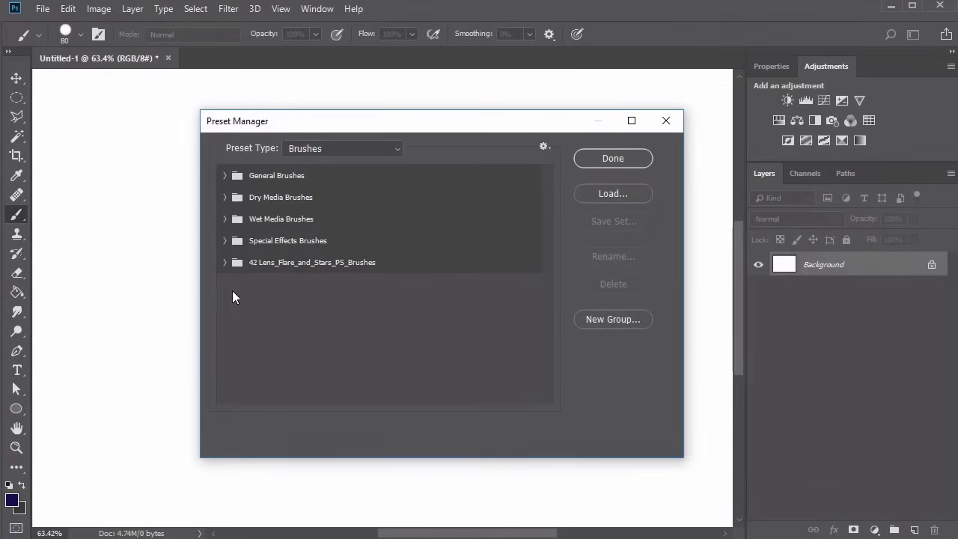
pyautogui.click(225, 262)
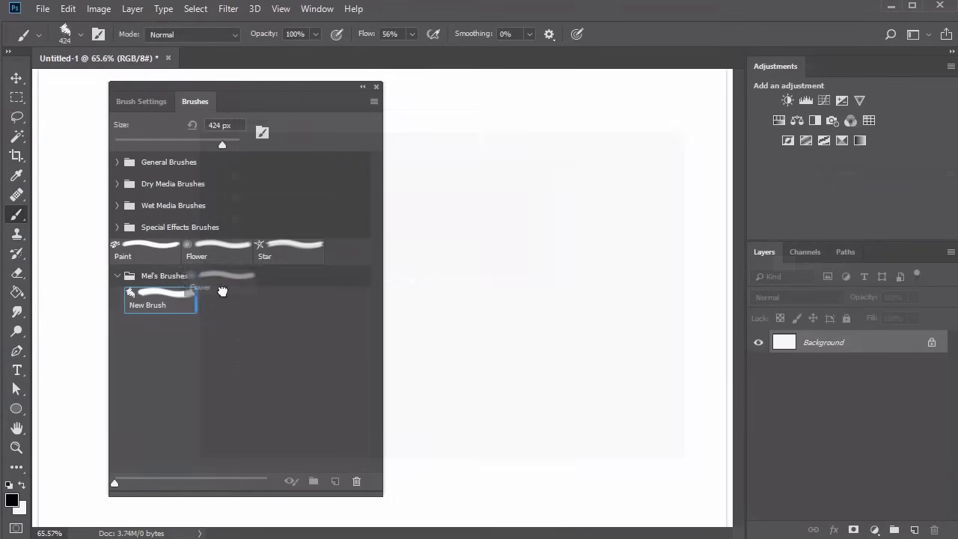
# Move the Flower preset into the custom brush group beside New Brush
pyautogui.moveTo(223, 297); pyautogui.dragTo(288, 306)
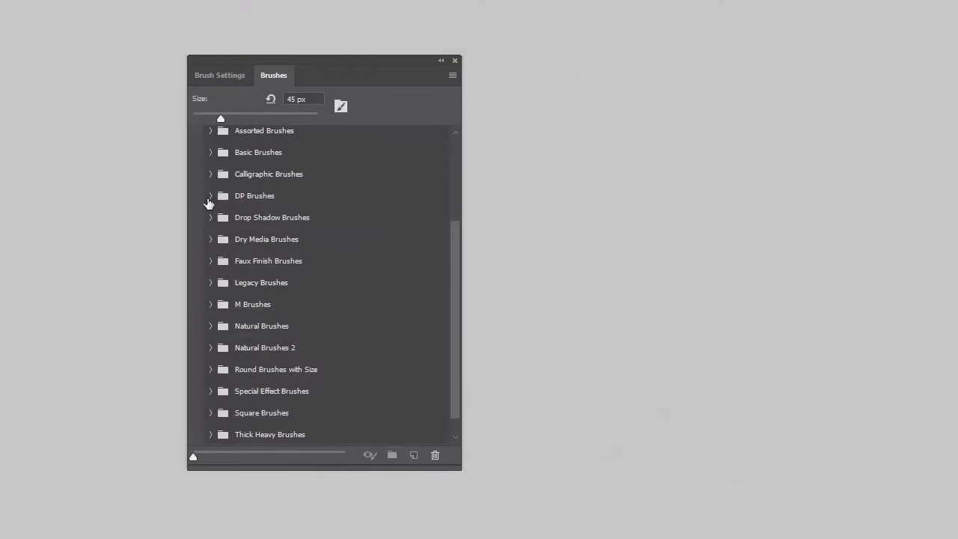
# Preview the DP Brushes set one preset after another, from DP Flower through DP Crackle to DP Star
pyautogui.click(208, 198)
pyautogui.click(253, 244)
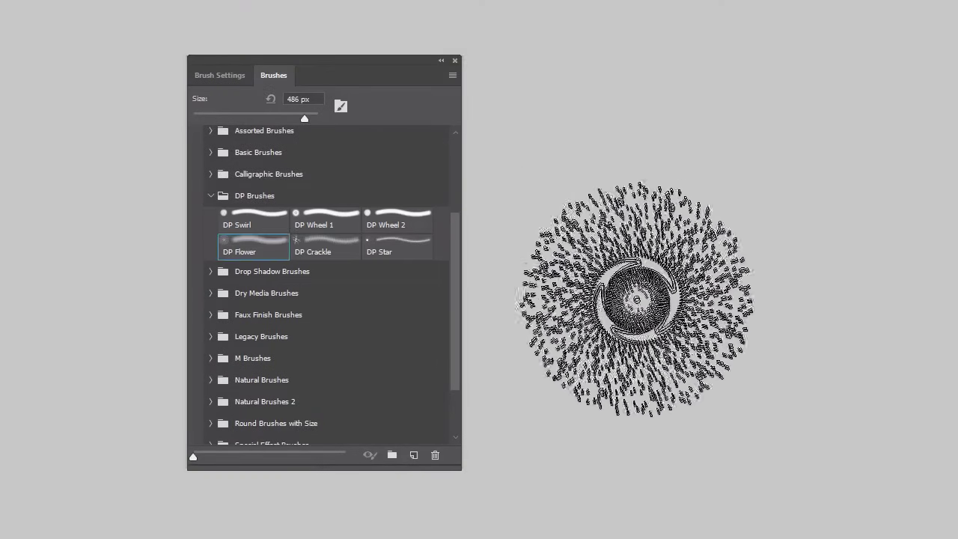
pyautogui.press('.')
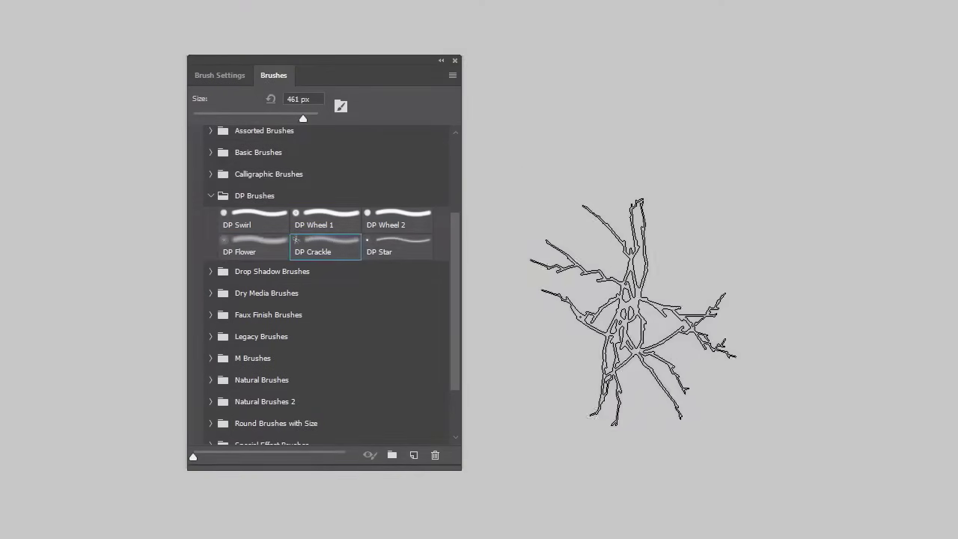
pyautogui.press('.')
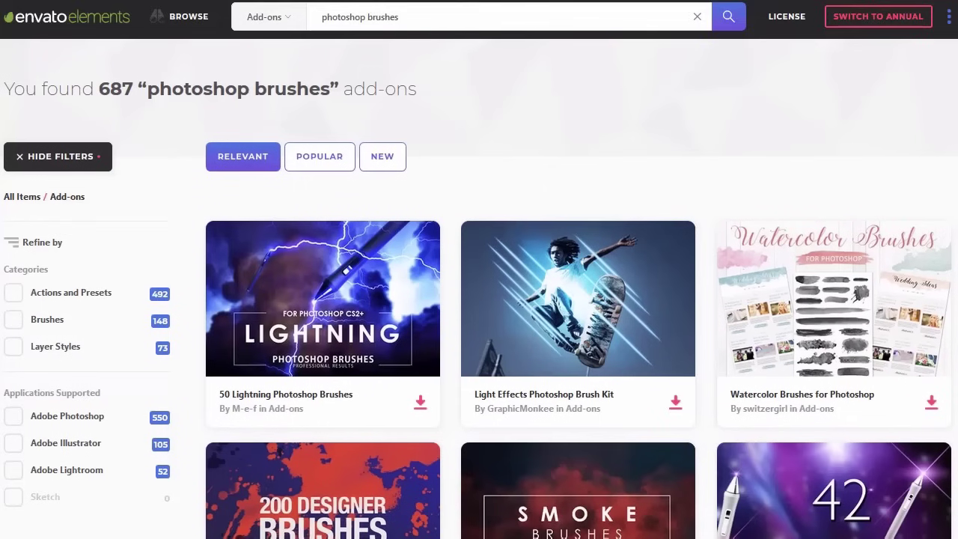
# Browse the photoshop brushes add-ons on Envato Elements and view the Lens Flare & Stars Photoshop Brushes preview images
pyautogui.scroll(-3, 479, 270)
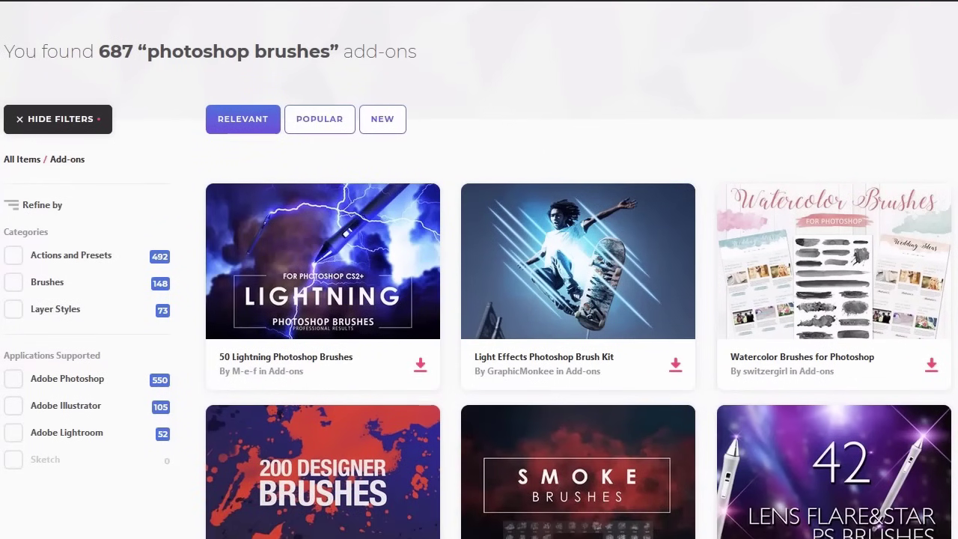
pyautogui.scroll(-5, 479, 270)
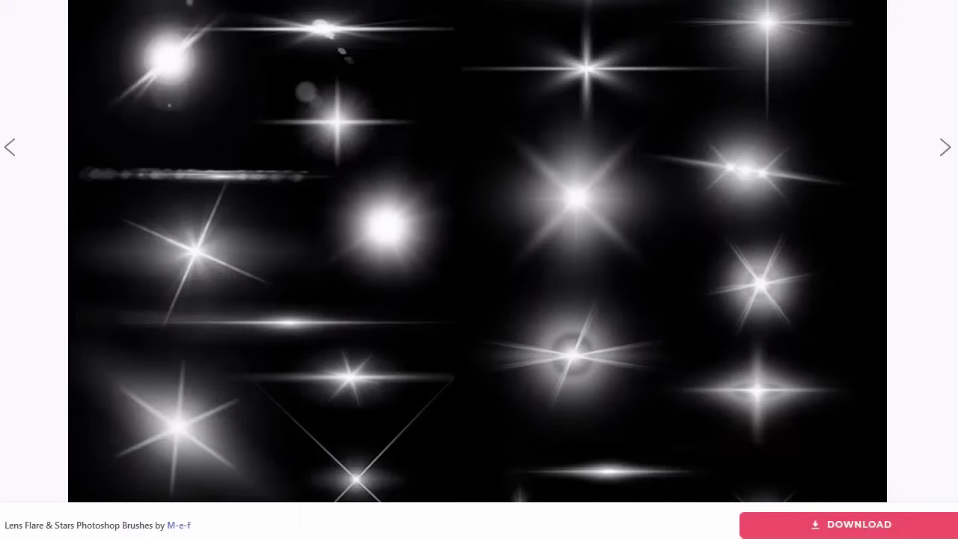
pyautogui.press('Right')
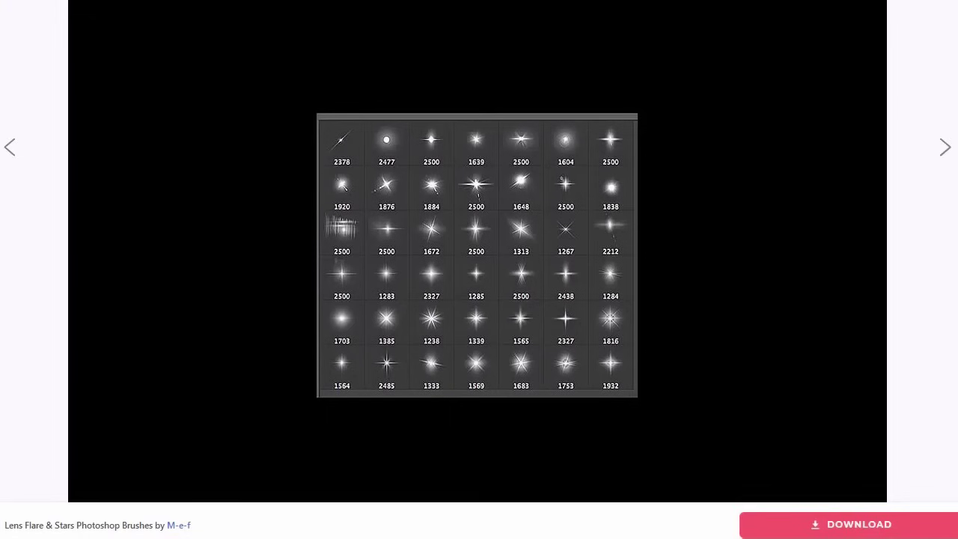
pyautogui.press('Right')
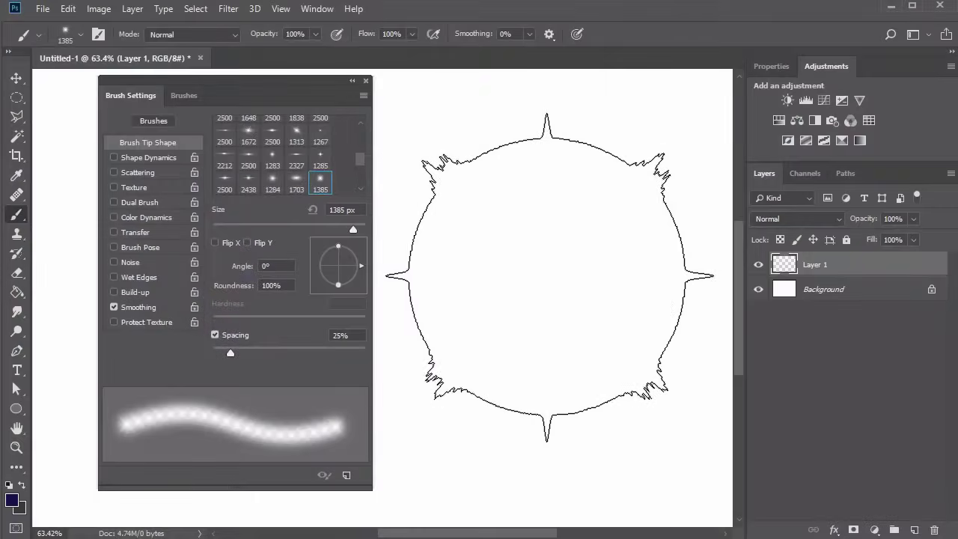
# Stamp a dark blue star flare on Layer 1 in Photoshop with the 1385 px lens flare brush
pyautogui.click(551, 278)
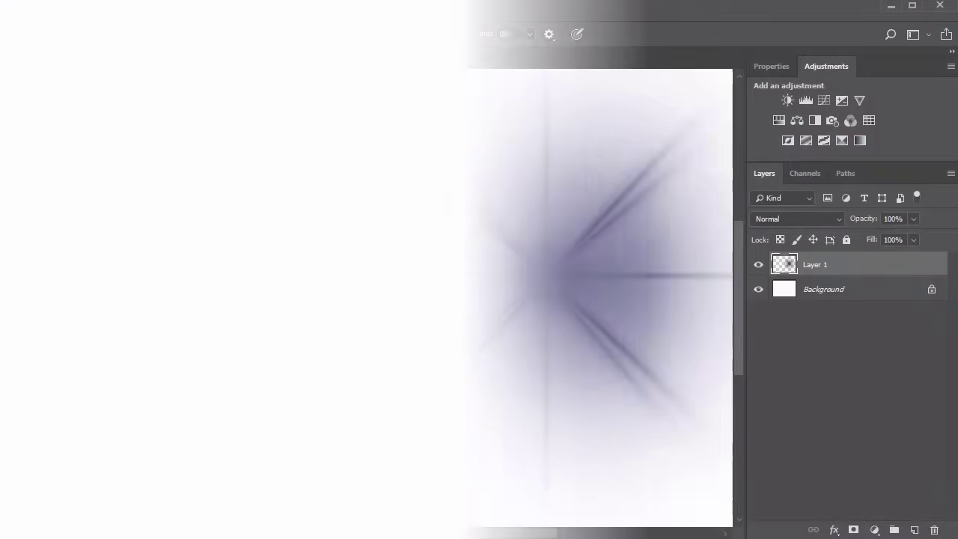